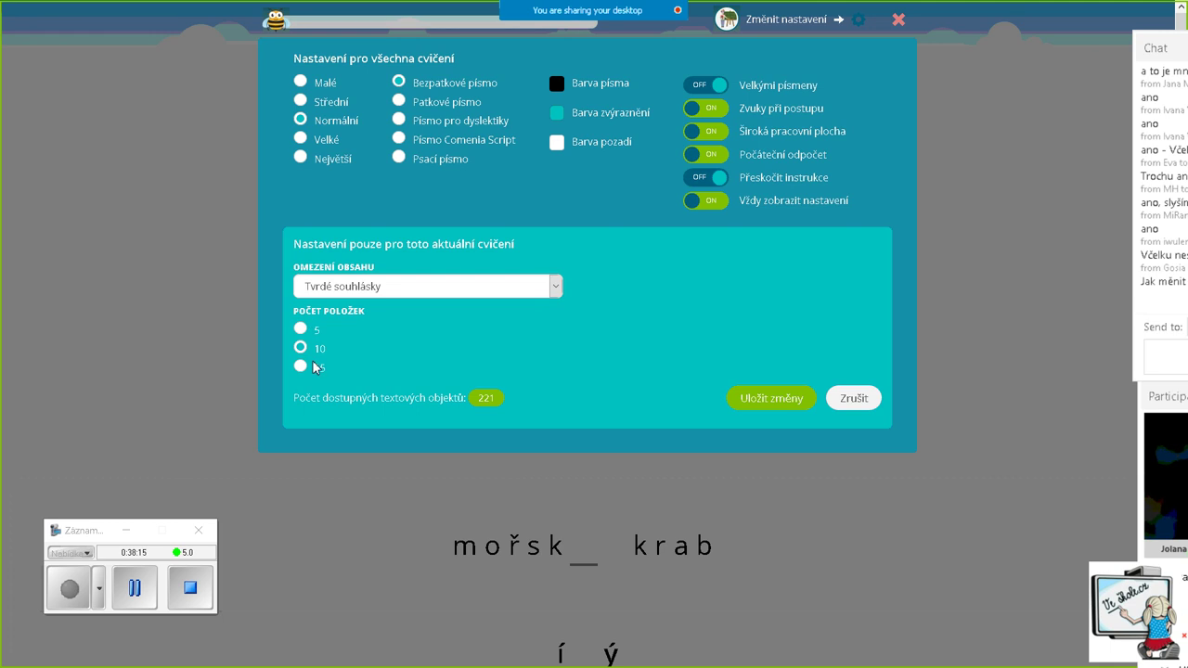
Limit the exercise content to Vyjmenovaná slova with 5 items and save the settings
{"action": "left_click", "coordinate": [557, 288]}
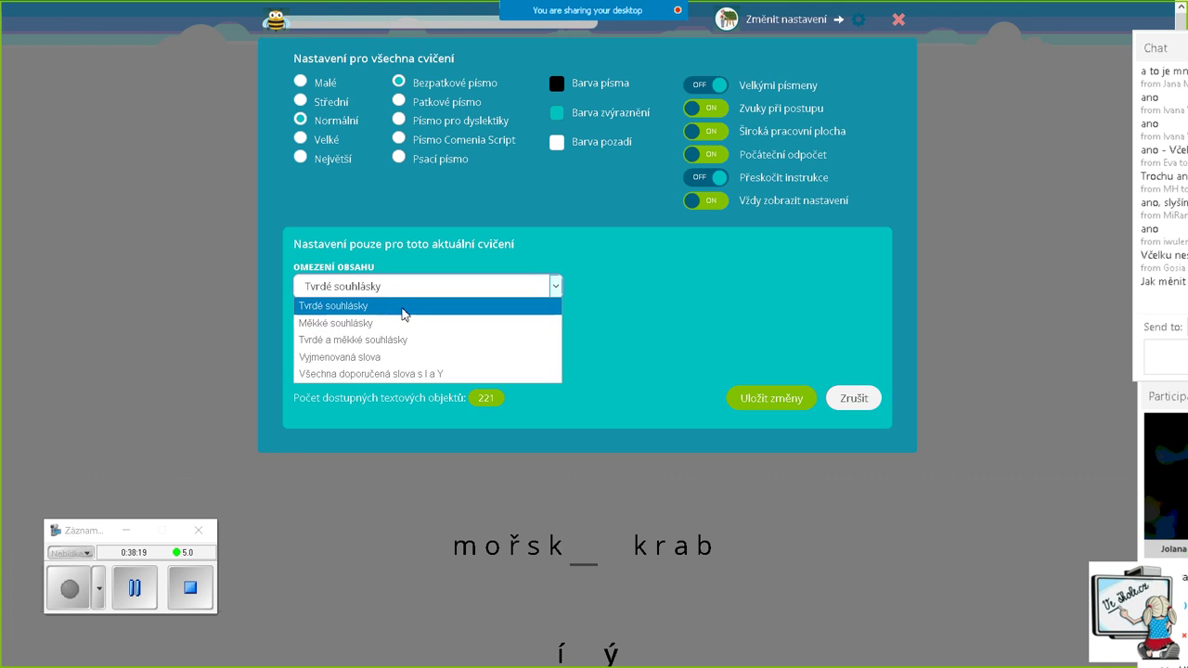
{"action": "left_click", "coordinate": [330, 357]}
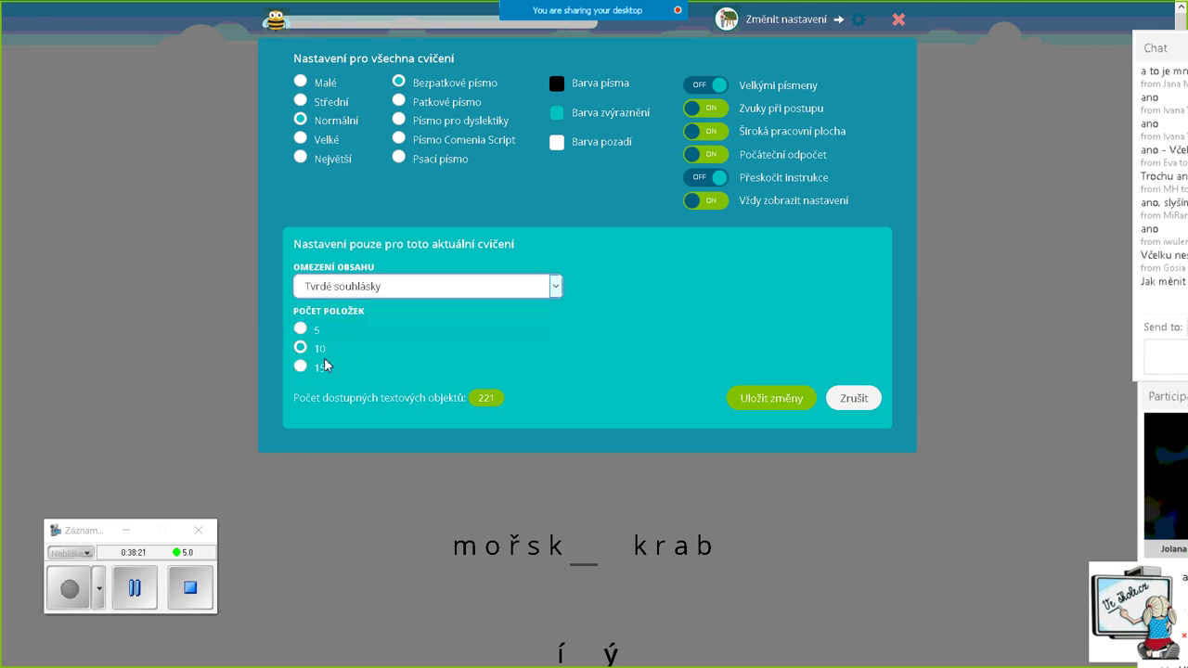
{"action": "left_click", "coordinate": [300, 329]}
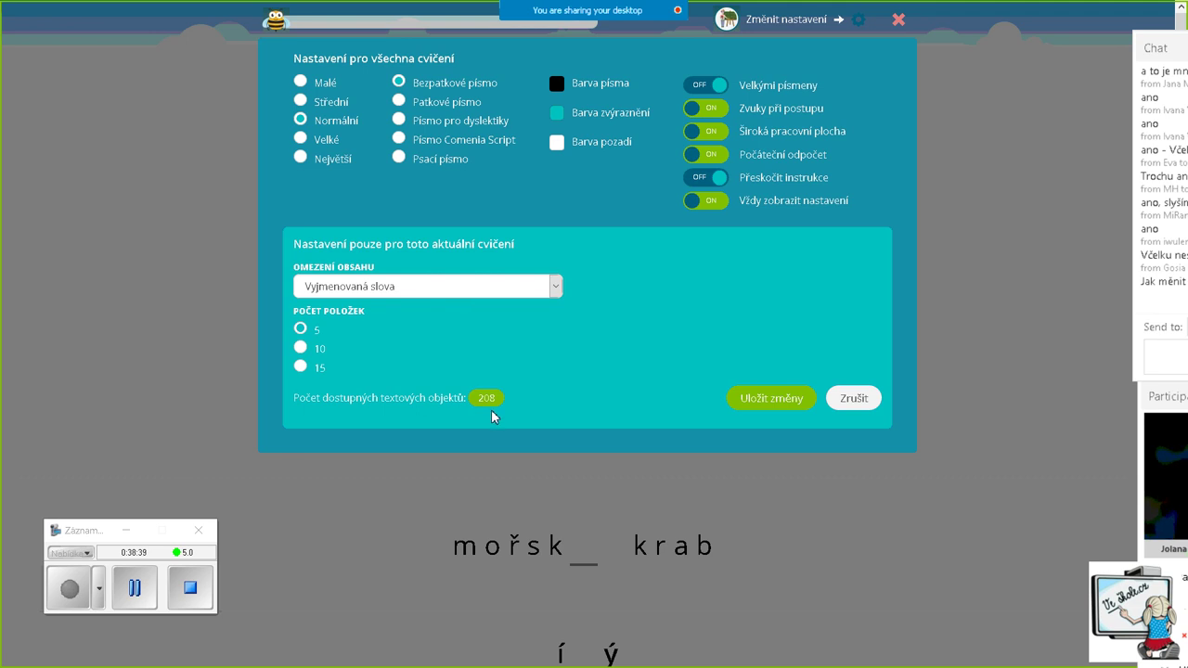
{"action": "left_click", "coordinate": [759, 399]}
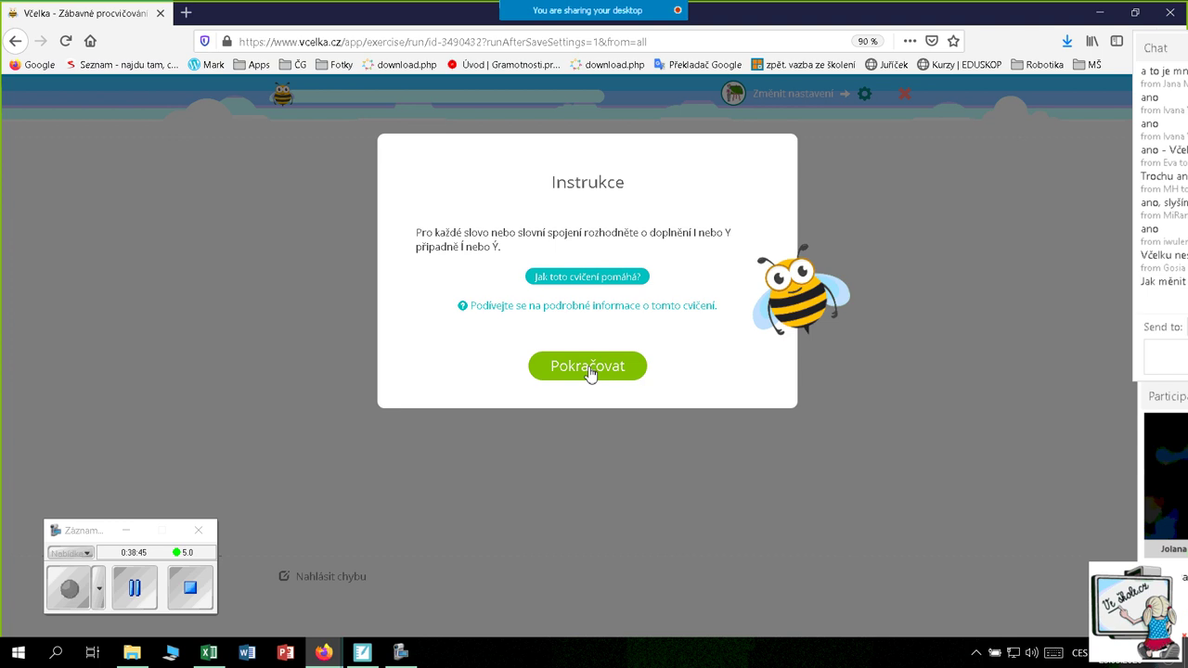
Answer úbytek sil with y, then close the exercise back to the Psaní list
{"action": "left_click", "coordinate": [589, 369]}
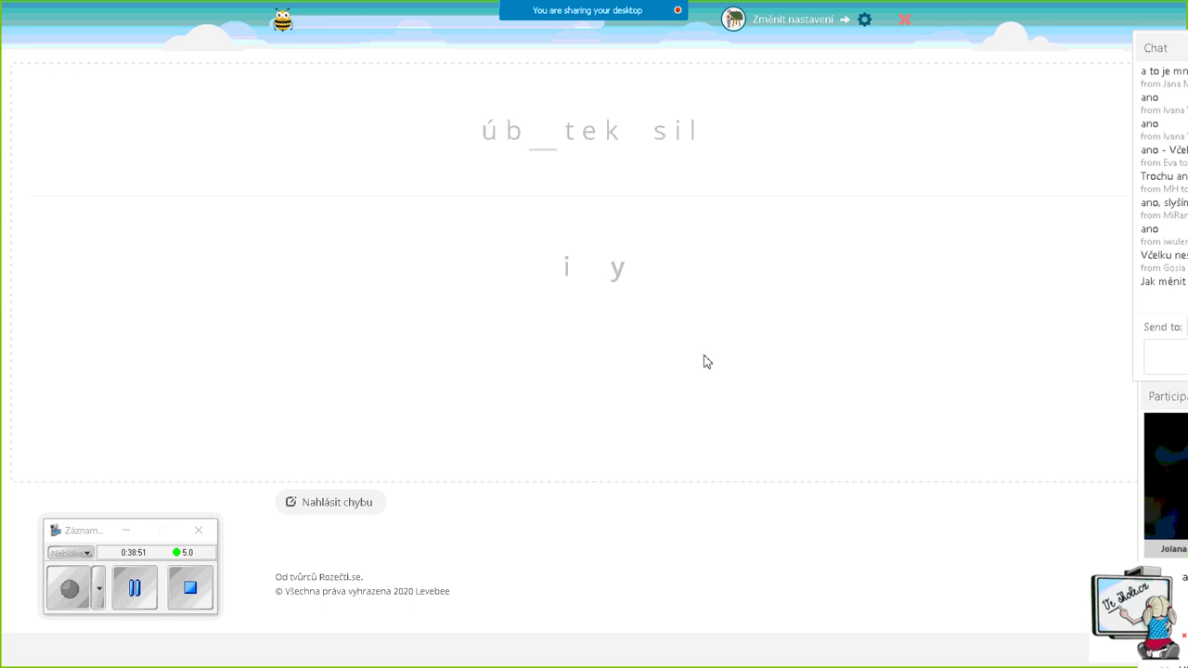
{"action": "left_click", "coordinate": [620, 287]}
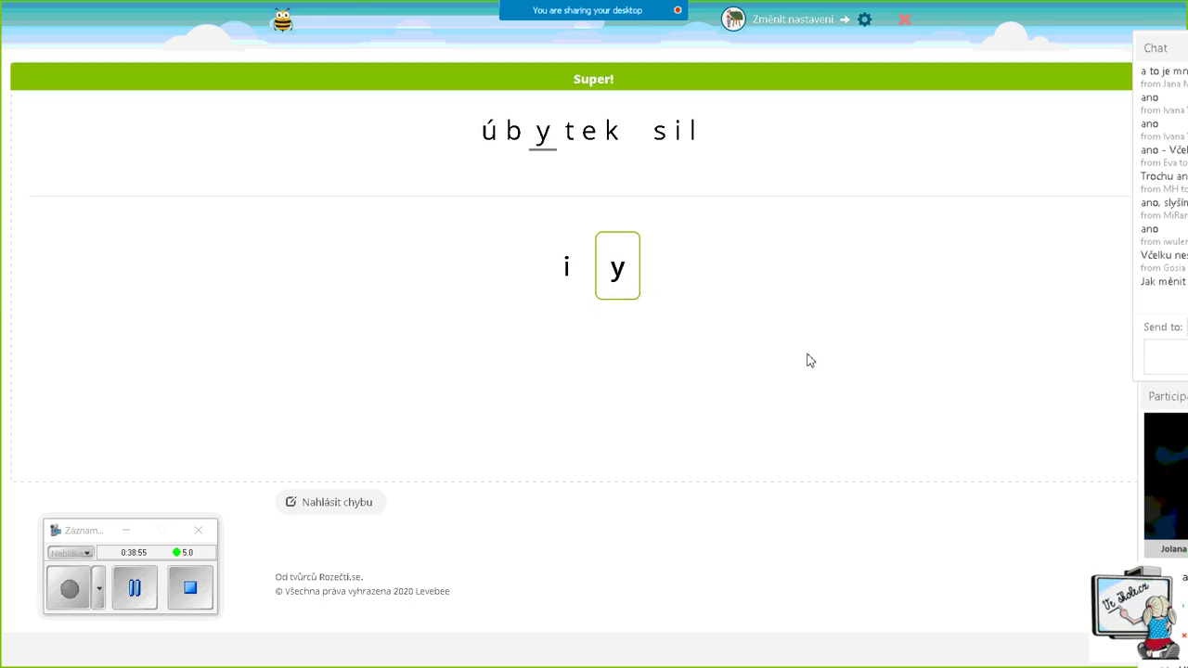
{"action": "left_click", "coordinate": [904, 18]}
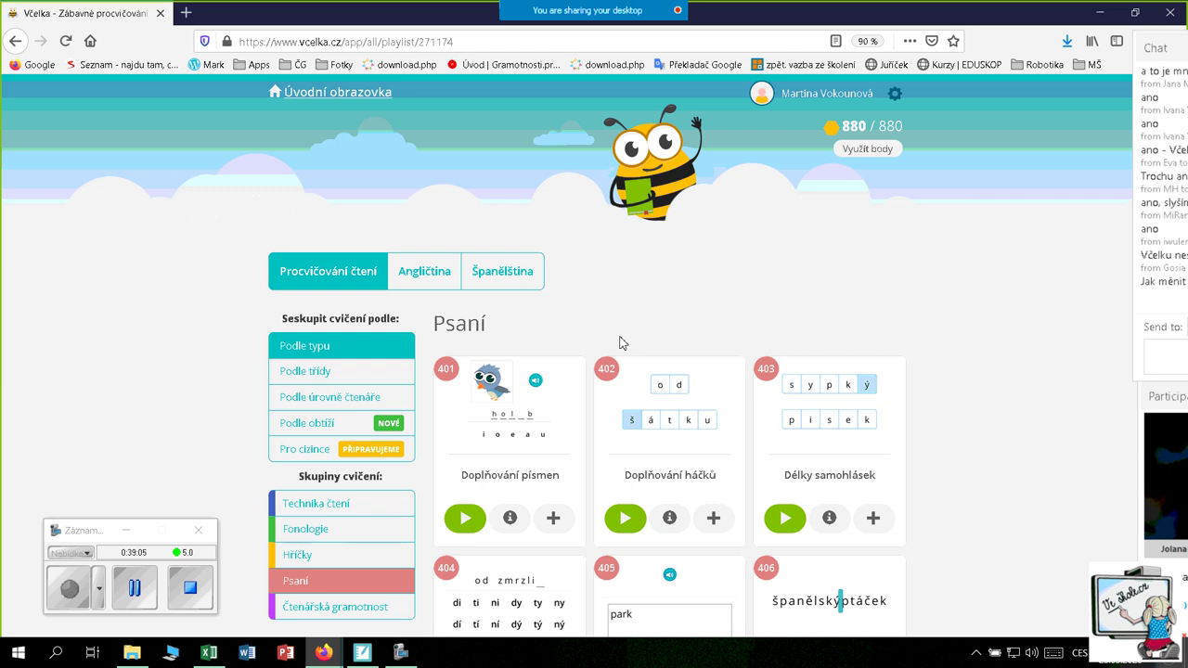
Open exercise card 508, Tvorba přídavných jmen, from the Čtenářská gramotnost group
{"action": "scroll", "coordinate": [482, 520], "scroll_direction": "down", "scroll_amount": 3}
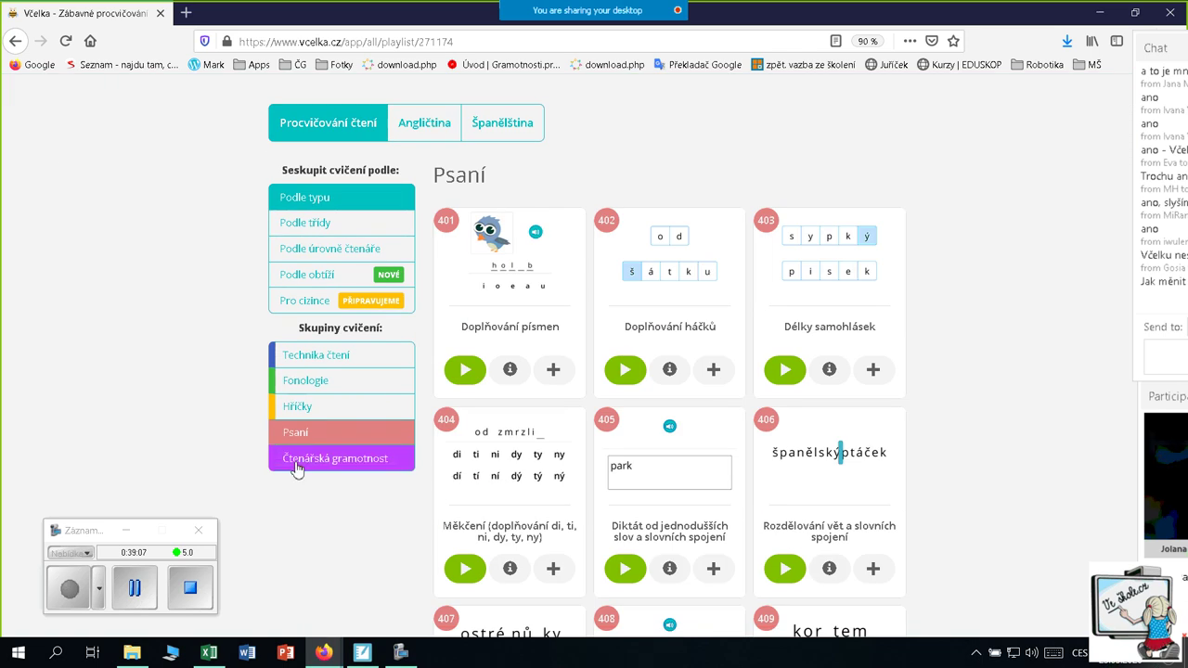
{"action": "left_click", "coordinate": [373, 466]}
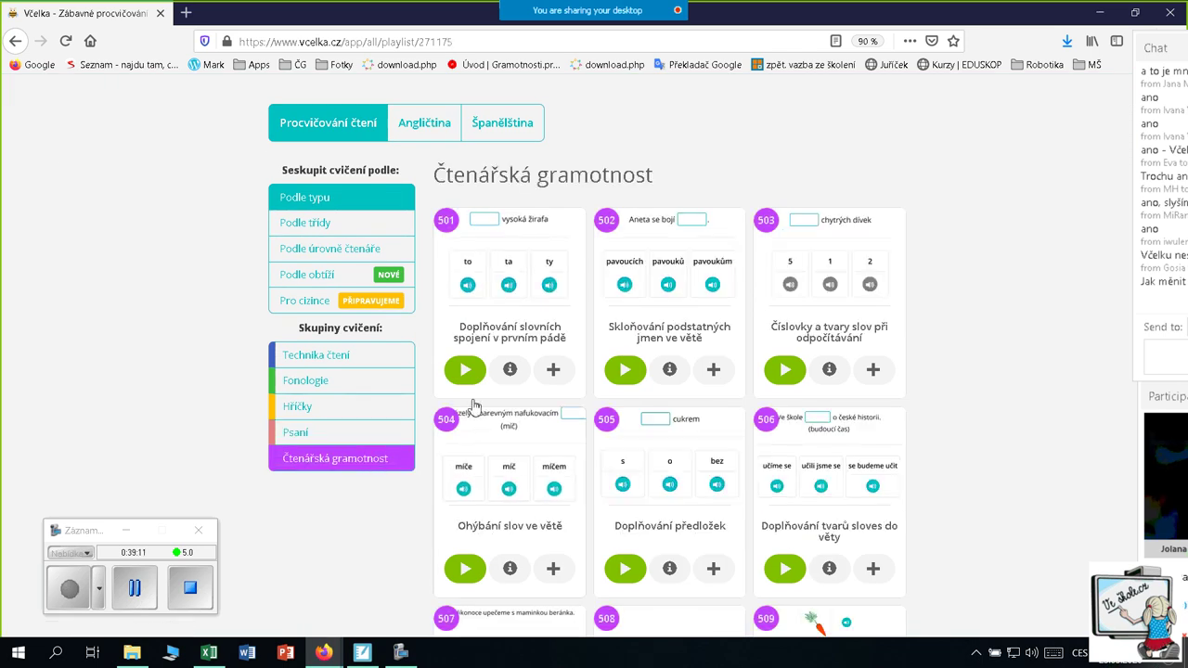
{"action": "scroll", "coordinate": [428, 441], "scroll_direction": "down", "scroll_amount": 3}
{"action": "scroll", "coordinate": [392, 455], "scroll_direction": "down", "scroll_amount": 5}
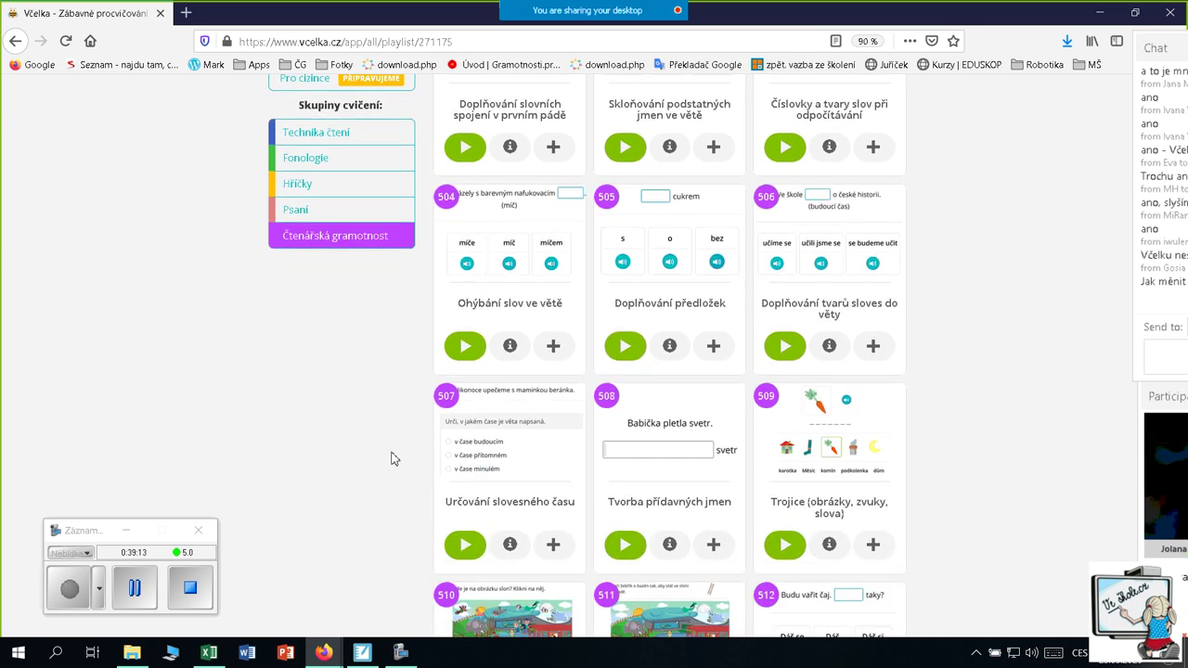
{"action": "scroll", "coordinate": [392, 458], "scroll_direction": "down", "scroll_amount": 2}
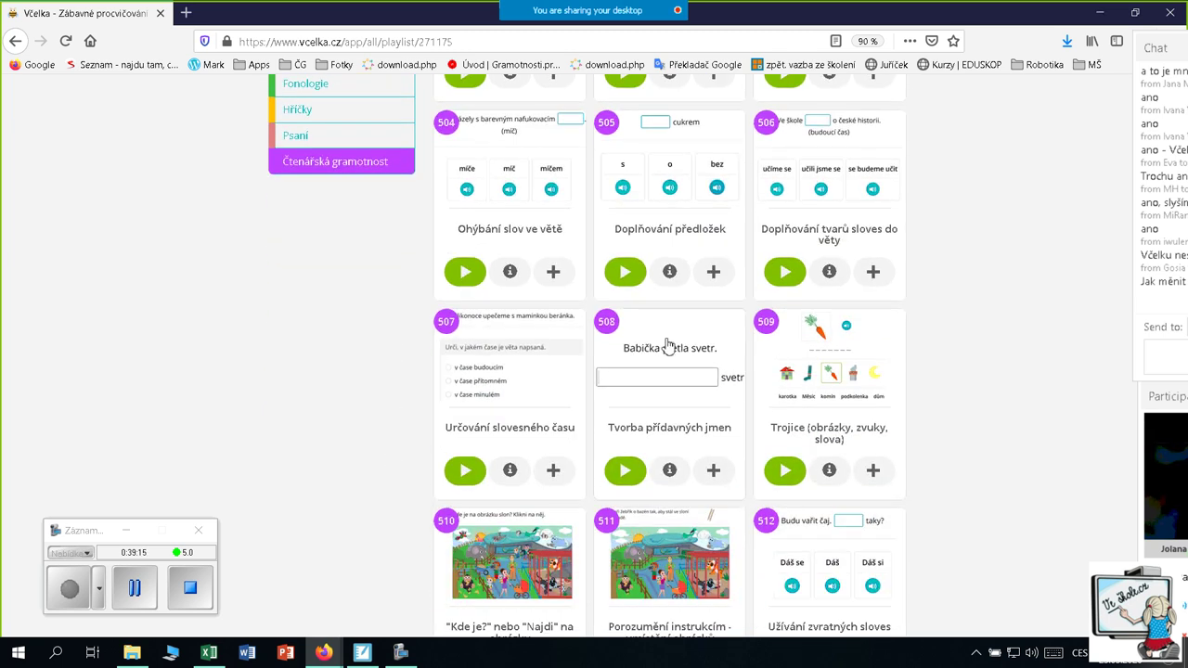
{"action": "left_click", "coordinate": [668, 351]}
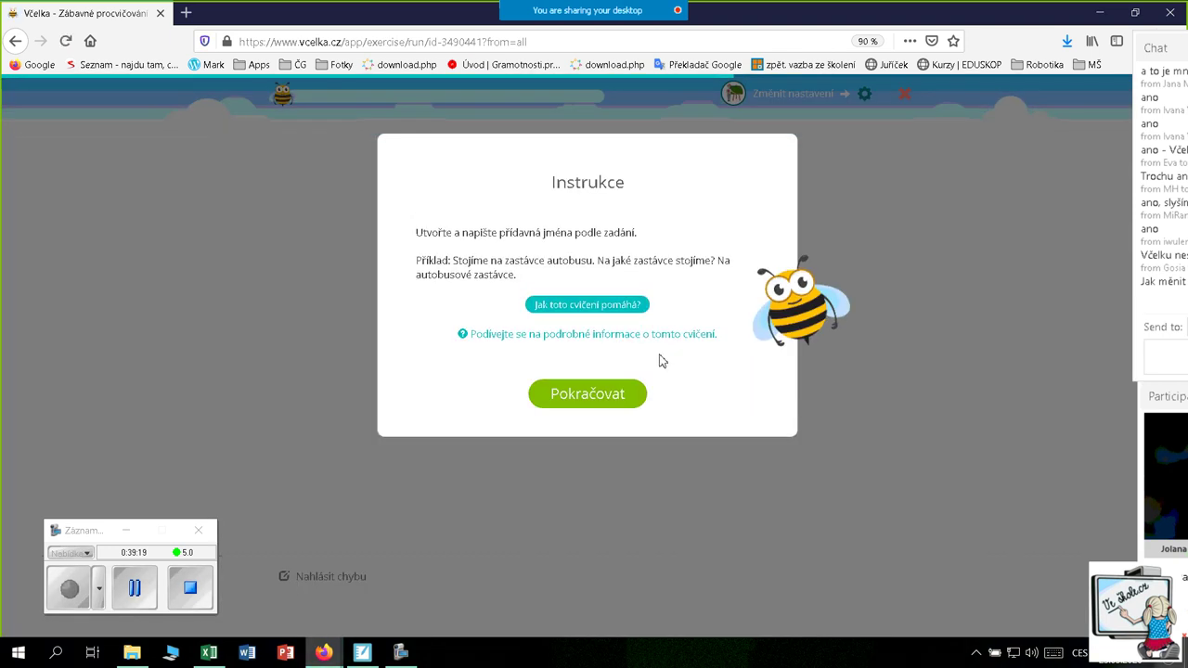
Start the adjective exercise with current settings and answer 'jazykový'
{"action": "left_click", "coordinate": [590, 394]}
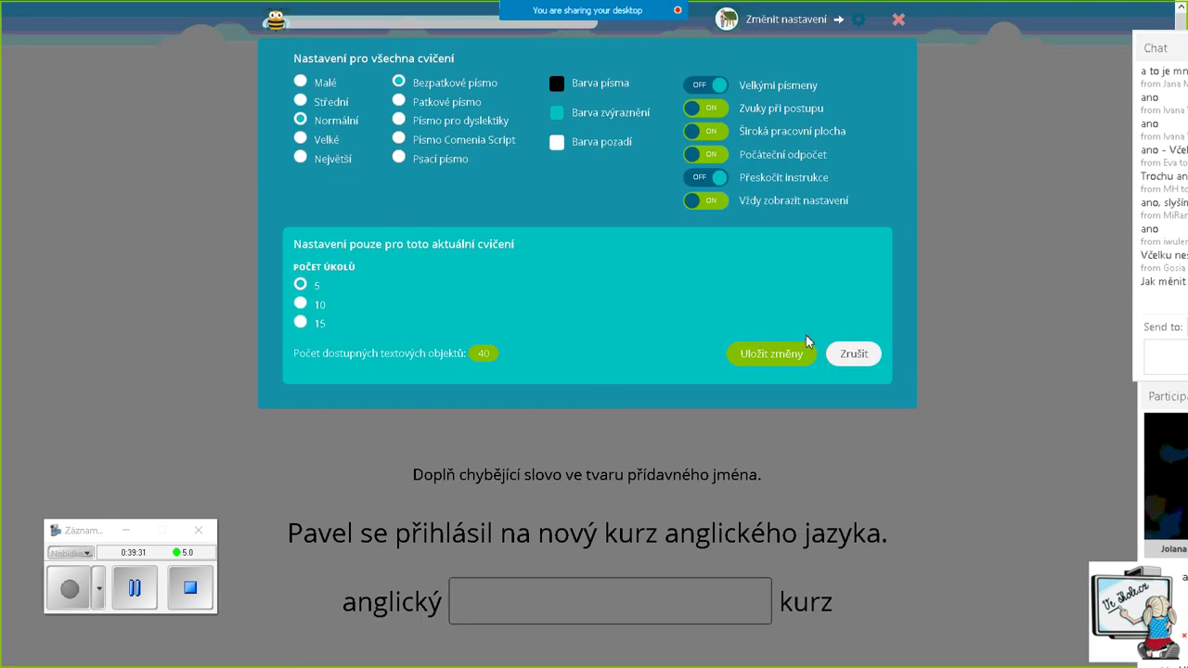
{"action": "left_click", "coordinate": [796, 358]}
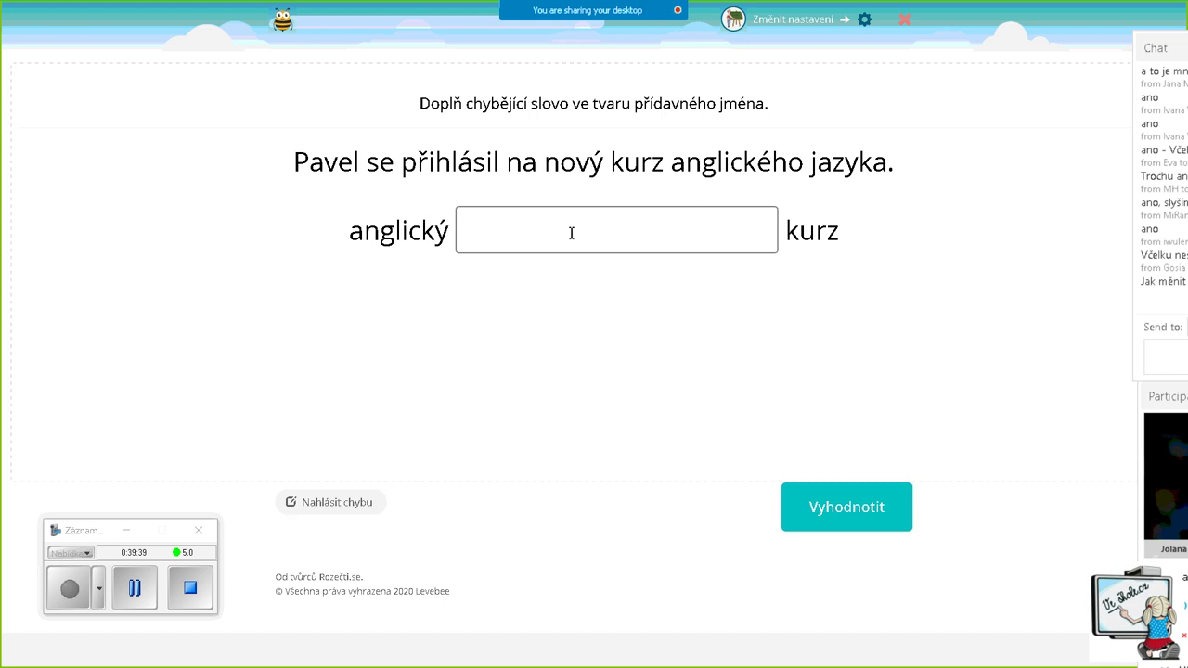
{"action": "left_click", "coordinate": [543, 237]}
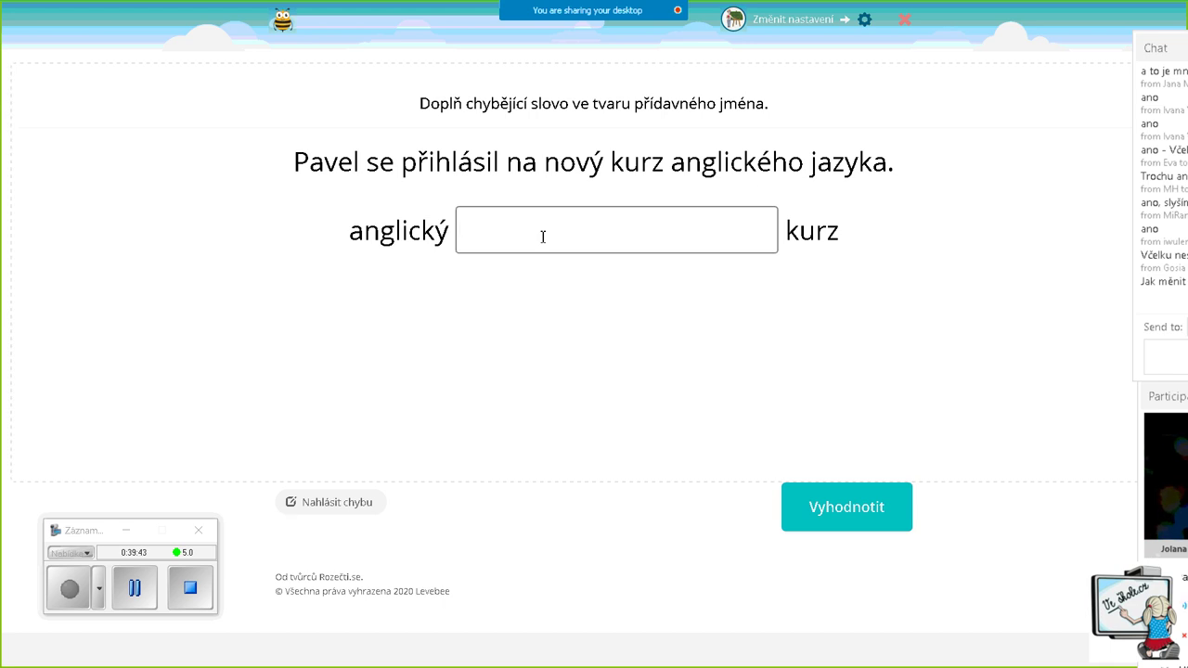
{"action": "type", "text": "jazykový"}
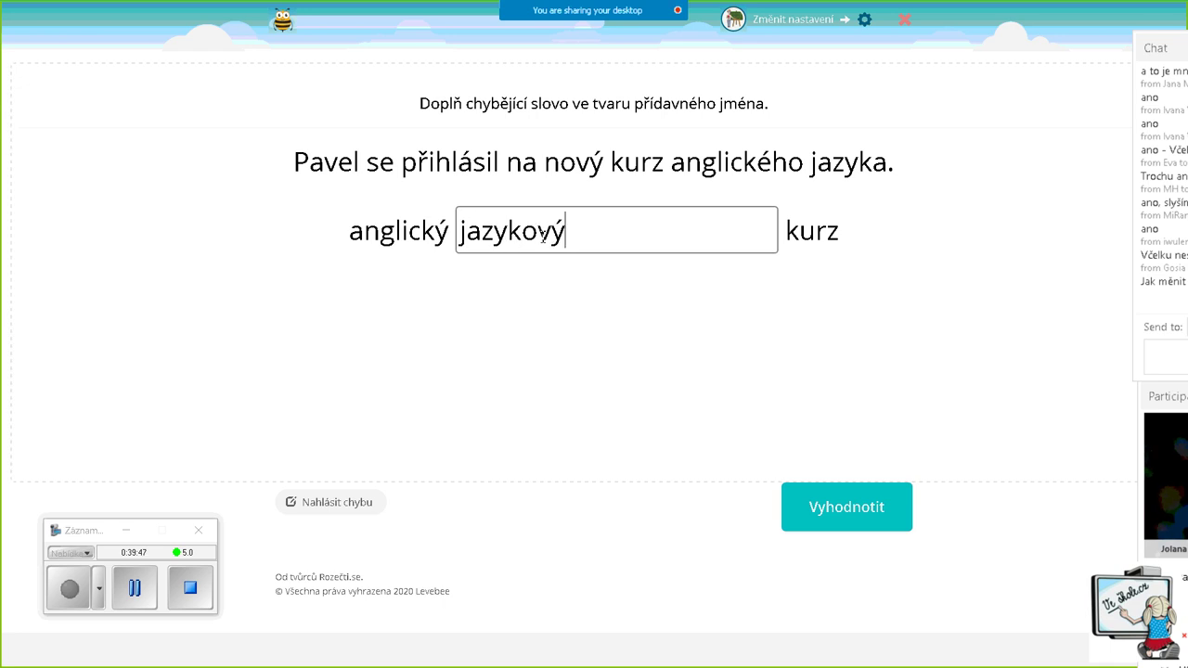
{"action": "left_click", "coordinate": [865, 513]}
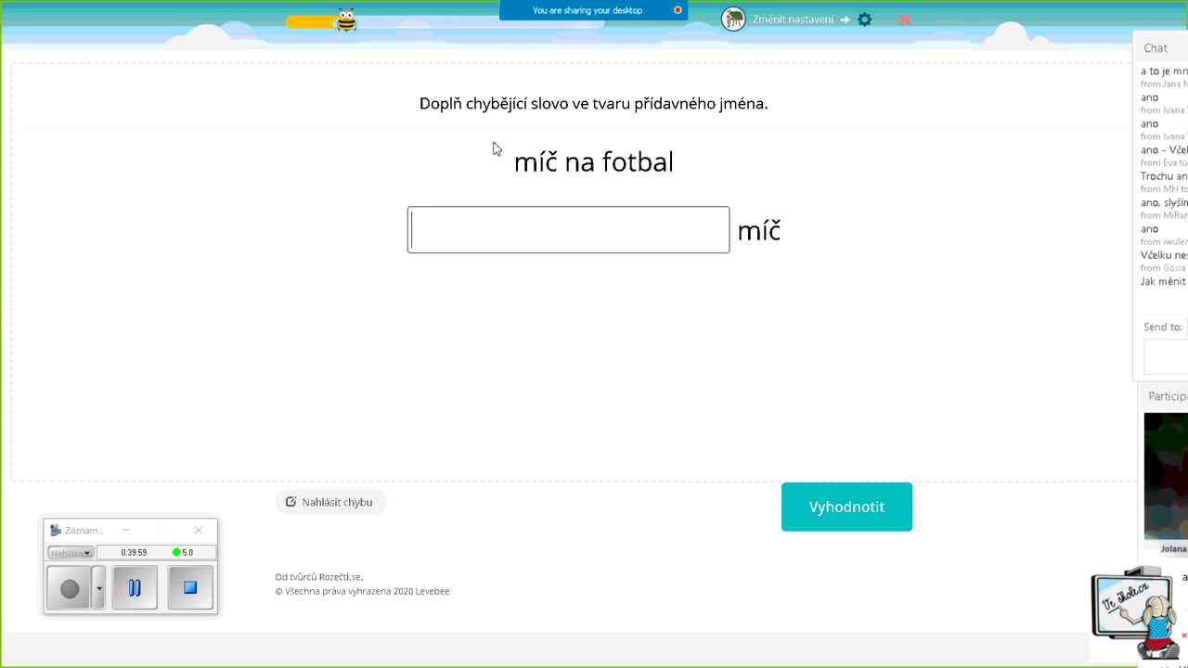
Answer 'fotbalový' for the next item, then quit the exercise
{"action": "type", "text": "fotba"}
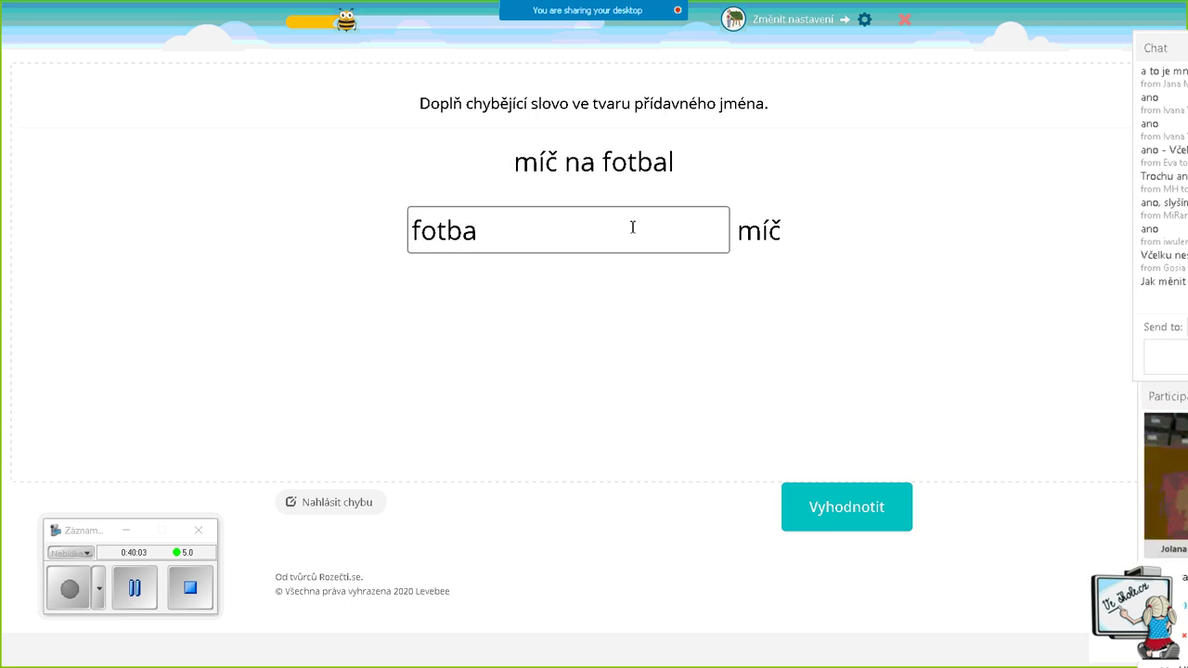
{"action": "type", "text": "lový"}
{"action": "left_click", "coordinate": [887, 528]}
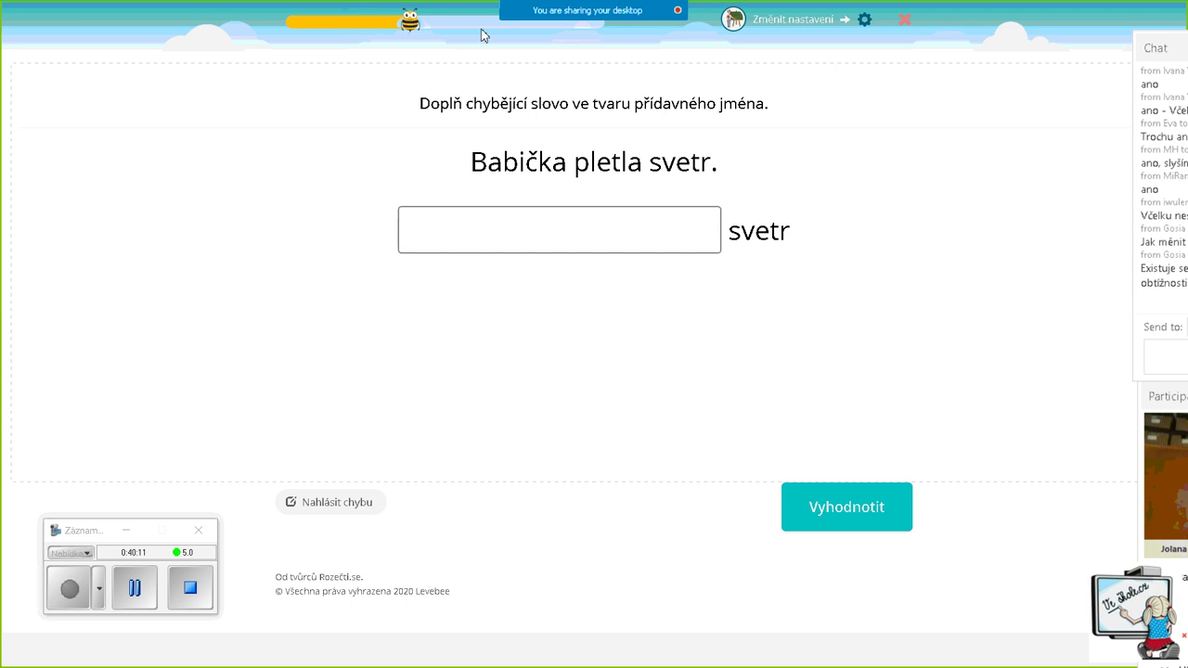
{"action": "mouse_move", "coordinate": [607, 31]}
{"action": "left_click", "coordinate": [906, 20]}
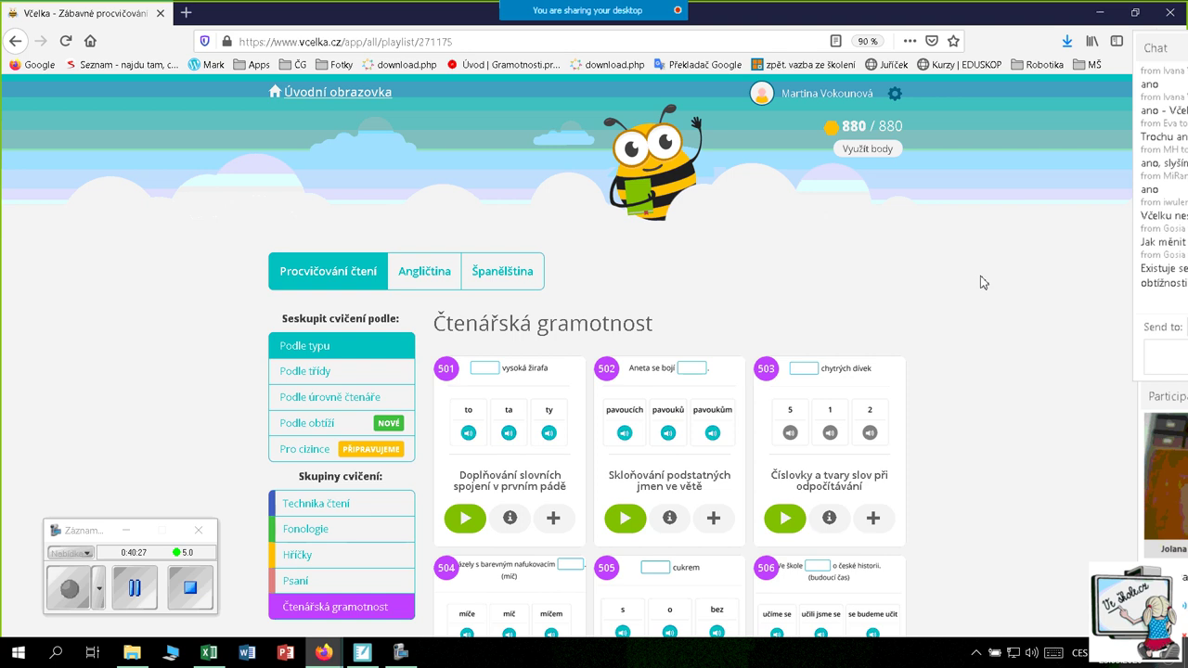
Open exercise 509 Trojice and continue past its instructions, moving the chat window aside
{"action": "scroll", "coordinate": [1021, 286], "scroll_direction": "down", "scroll_amount": 3}
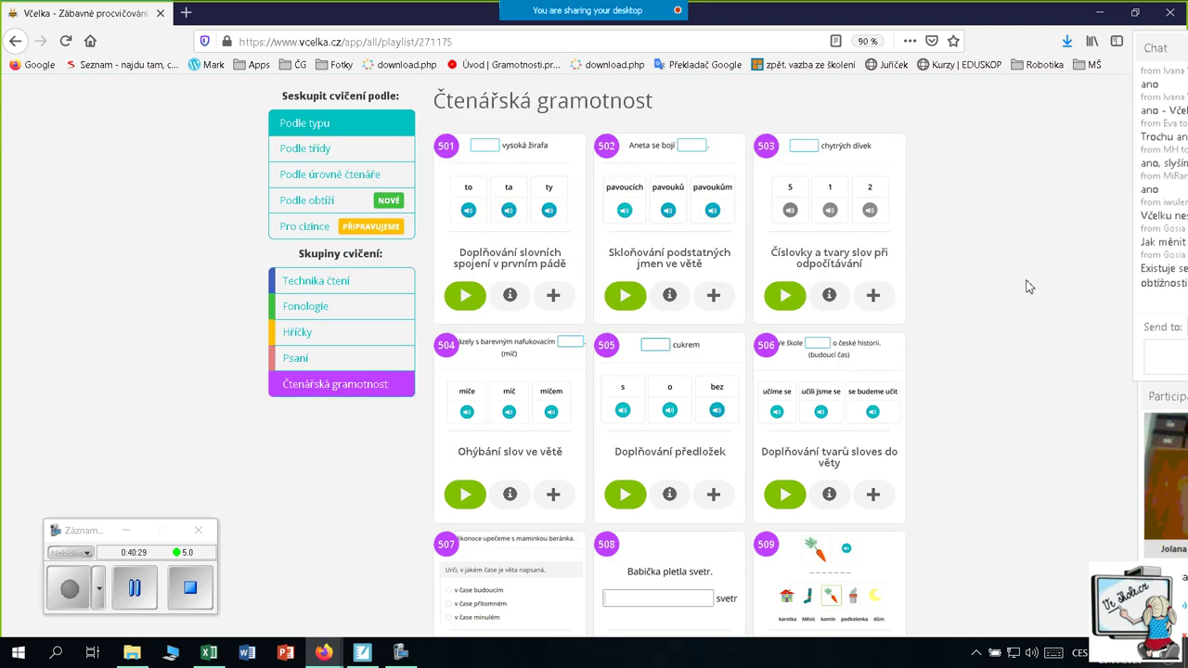
{"action": "scroll", "coordinate": [1026, 285], "scroll_direction": "down", "scroll_amount": 3}
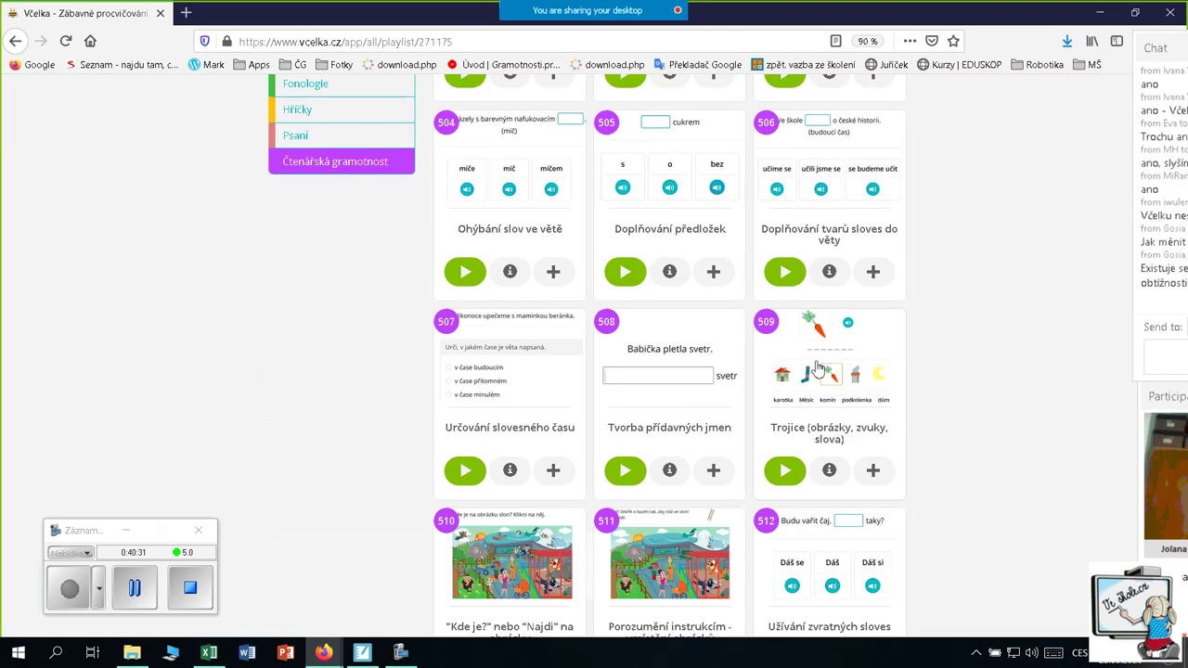
{"action": "left_click", "coordinate": [795, 414]}
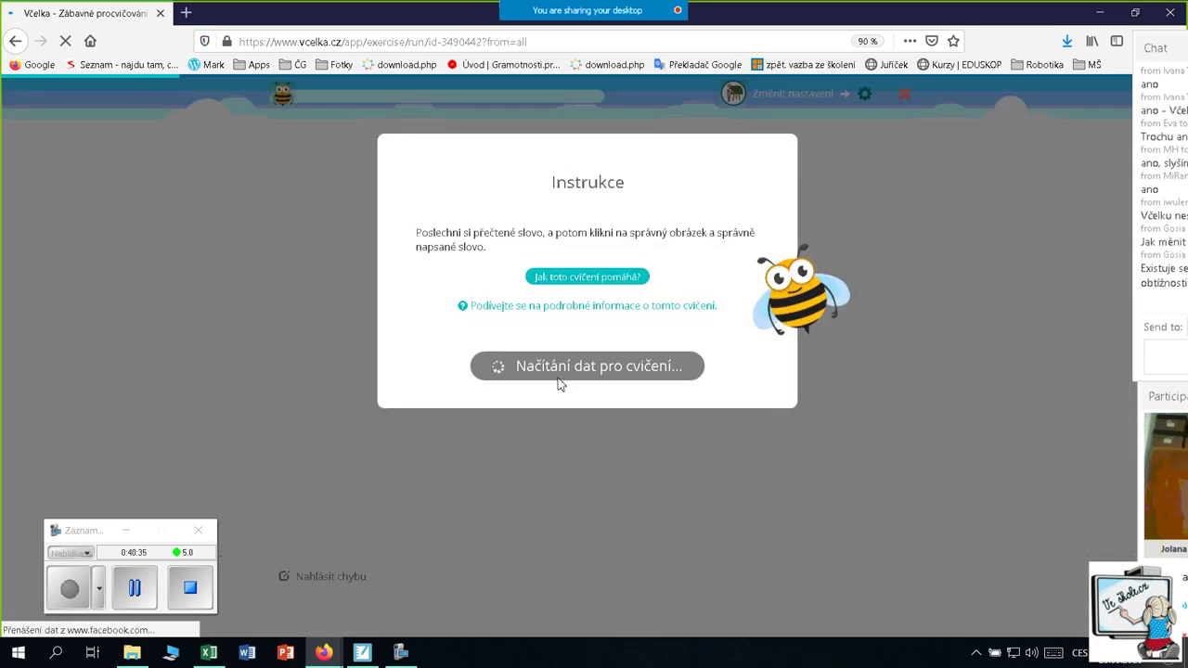
{"action": "left_click", "coordinate": [583, 381]}
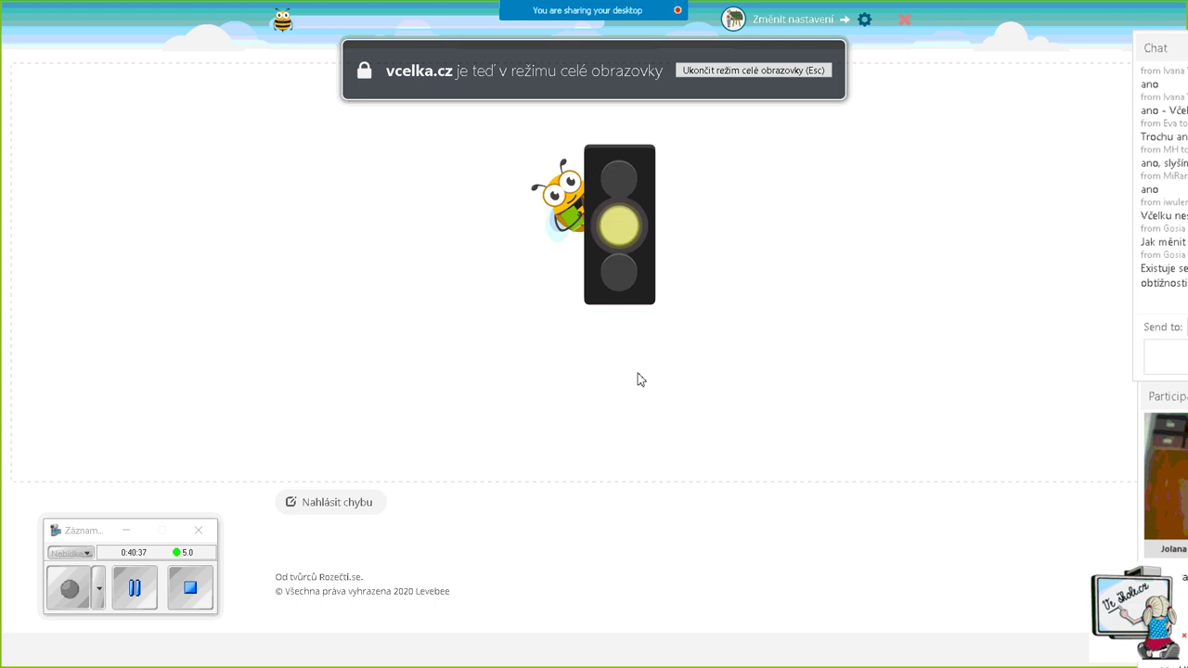
{"action": "left_click_drag", "start_coordinate": [1176, 54], "coordinate": [881, 52]}
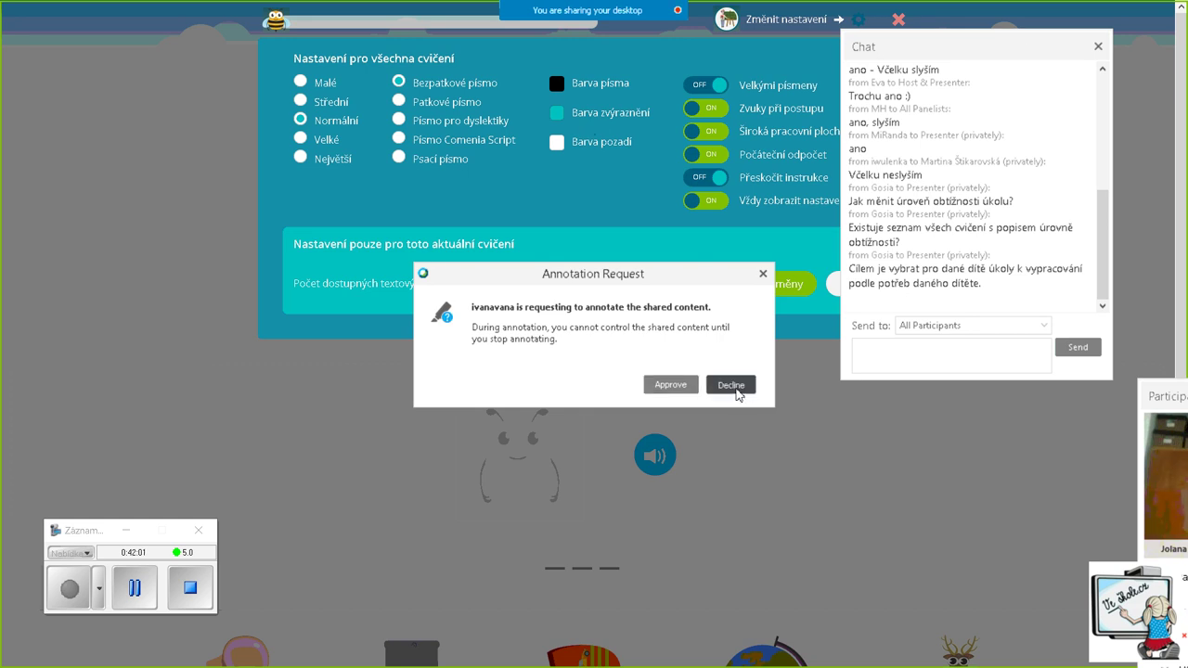
Decline screen annotation, keep the Trojice settings, and close that exercise
{"action": "left_click", "coordinate": [740, 388]}
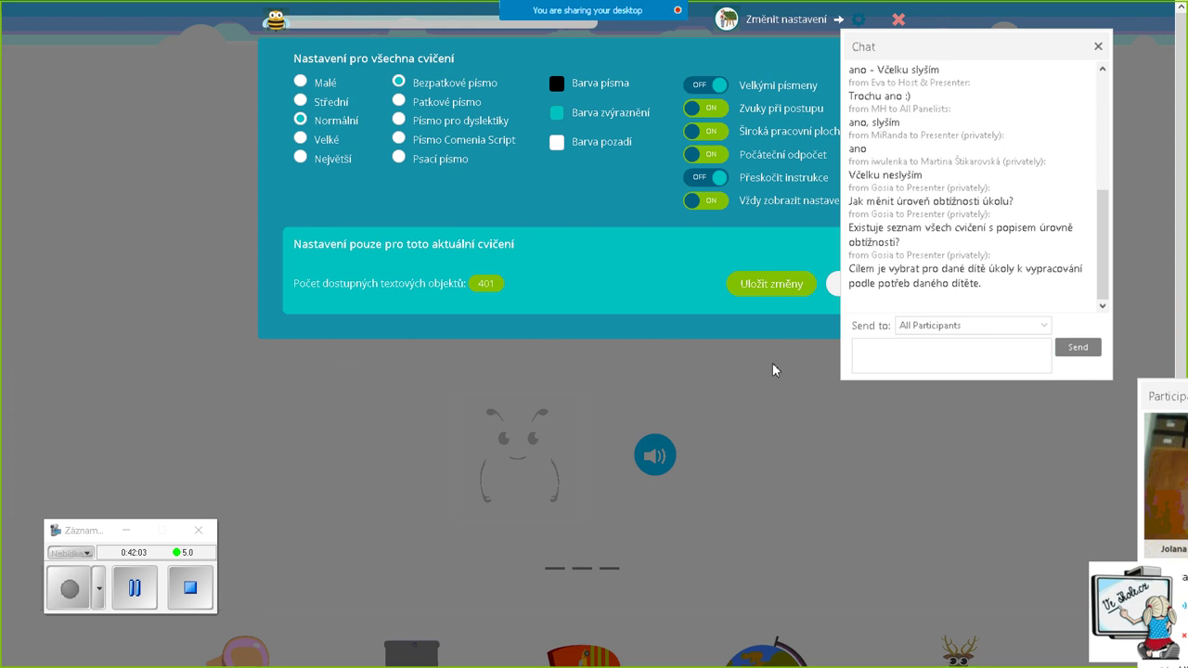
{"action": "left_click", "coordinate": [771, 283]}
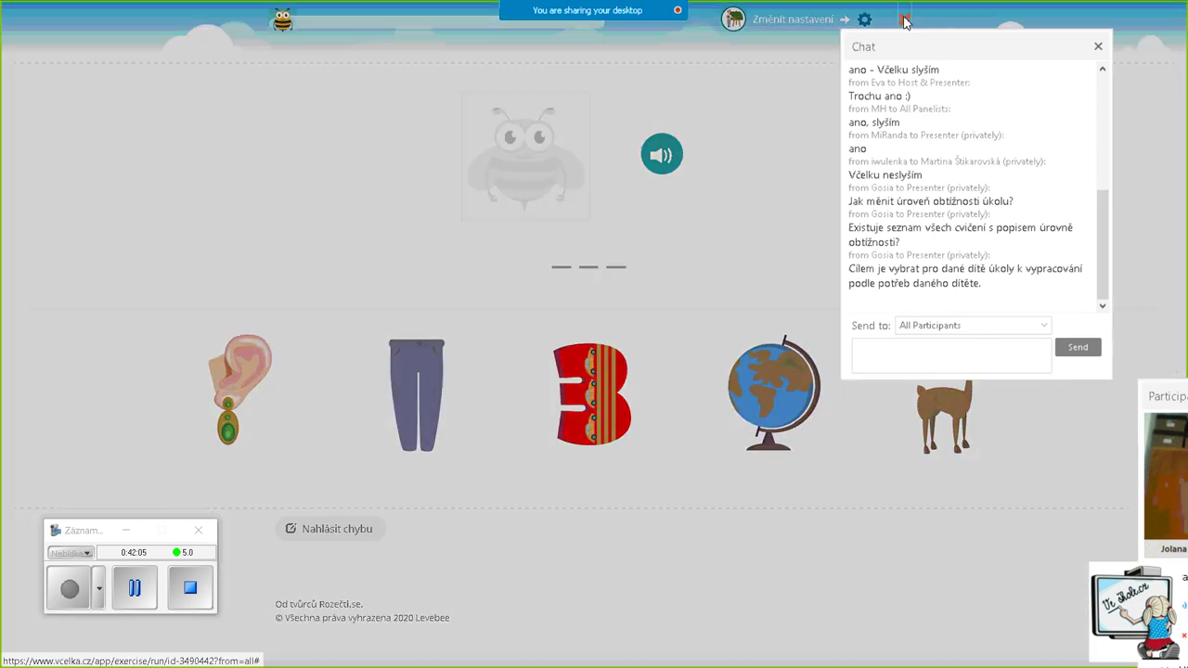
{"action": "left_click", "coordinate": [904, 21]}
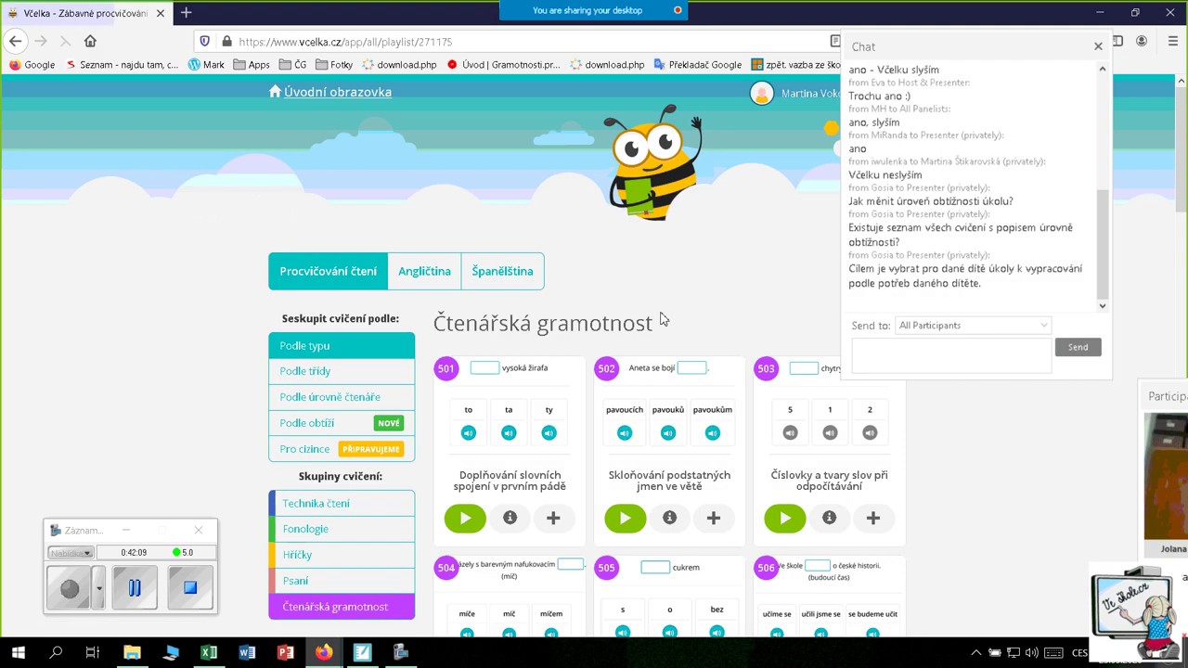
Scroll the reading-literacy list and launch exercise 511 about placing pictures
{"action": "scroll", "coordinate": [736, 483], "scroll_direction": "down", "scroll_amount": 4}
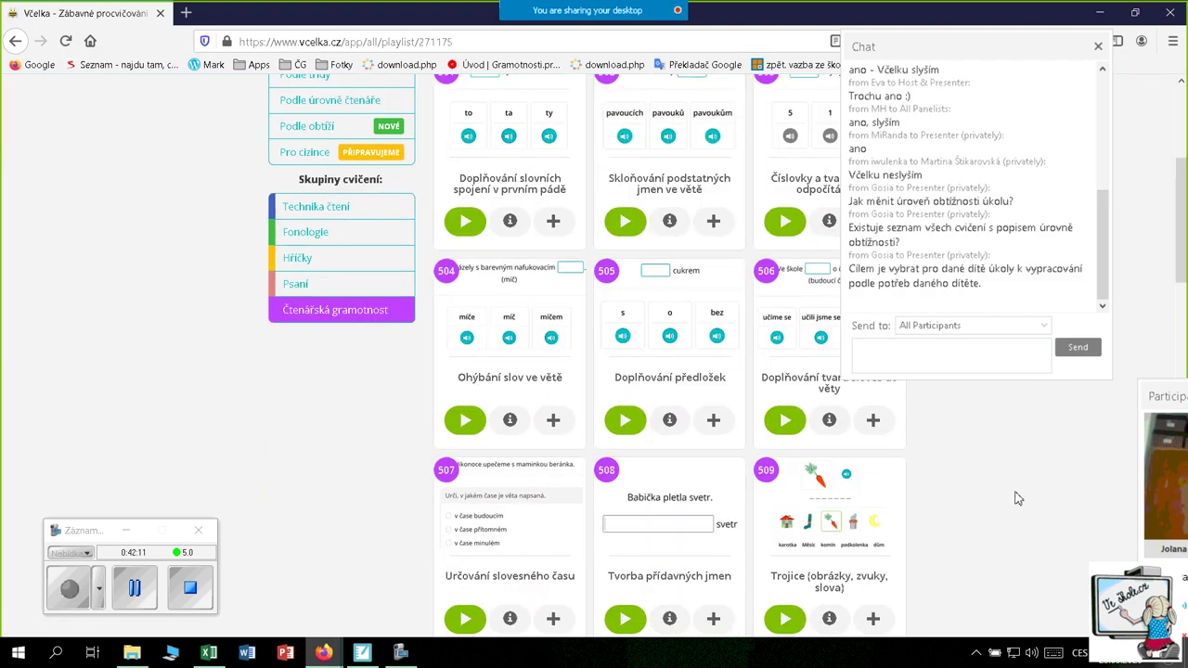
{"action": "left_click_drag", "start_coordinate": [1018, 47], "coordinate": [1185, 68]}
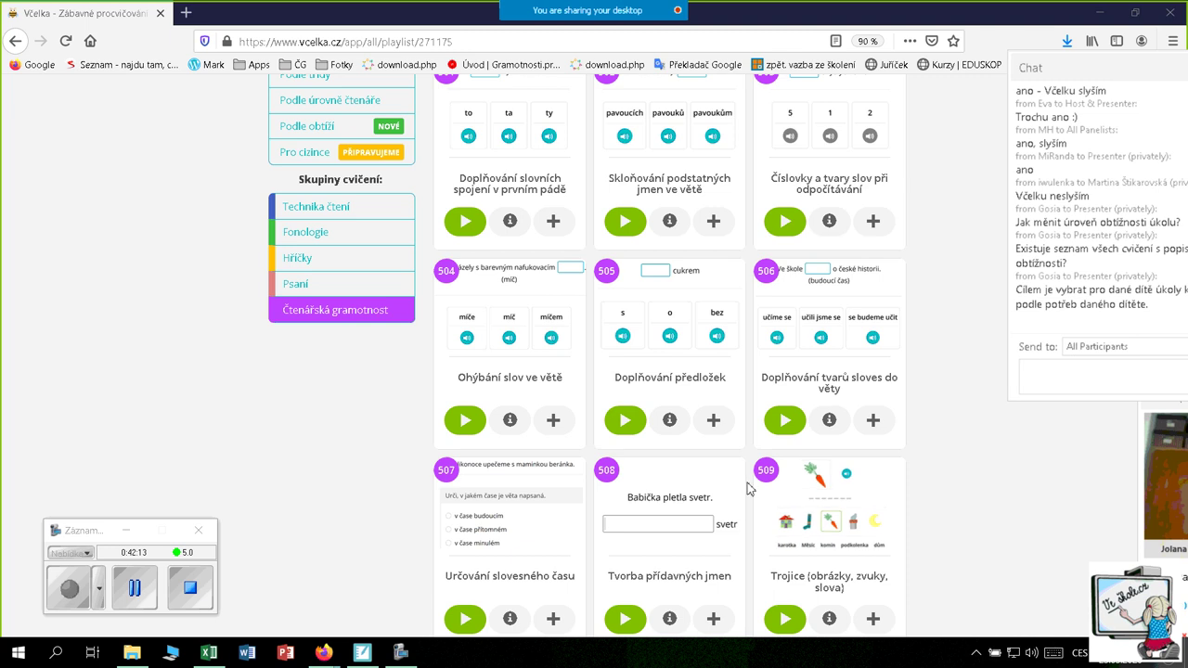
{"action": "scroll", "coordinate": [886, 422], "scroll_direction": "down", "scroll_amount": 2}
{"action": "scroll", "coordinate": [885, 420], "scroll_direction": "down", "scroll_amount": 1}
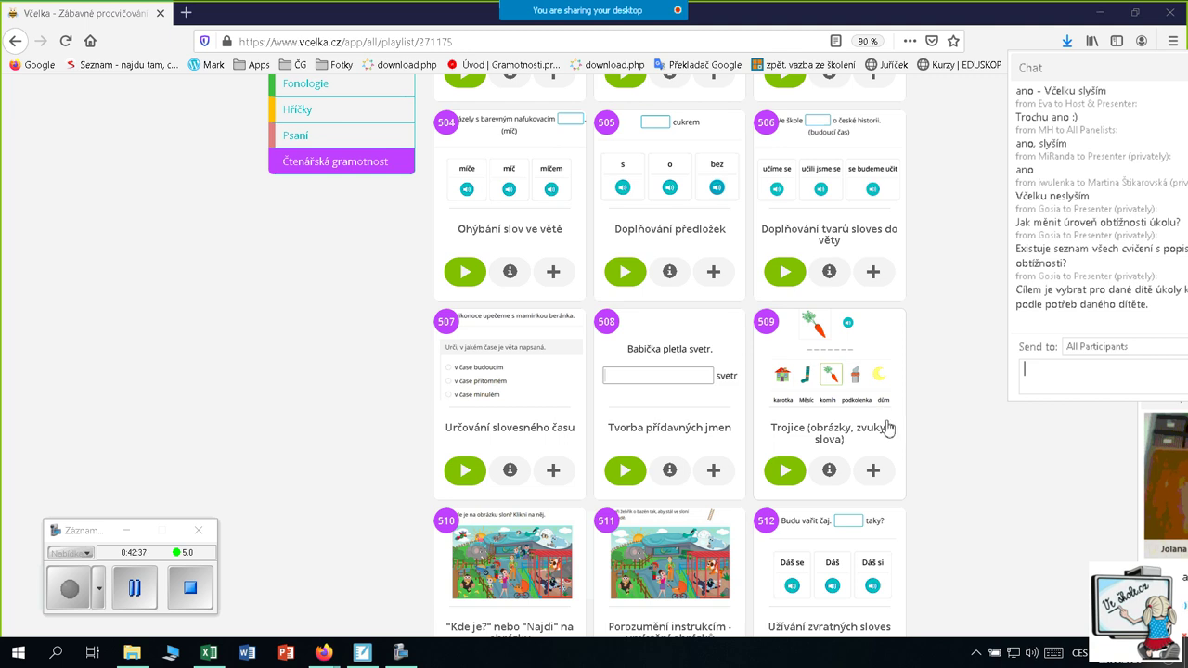
{"action": "scroll", "coordinate": [886, 427], "scroll_direction": "down", "scroll_amount": 3}
{"action": "scroll", "coordinate": [413, 440], "scroll_direction": "down", "scroll_amount": 3}
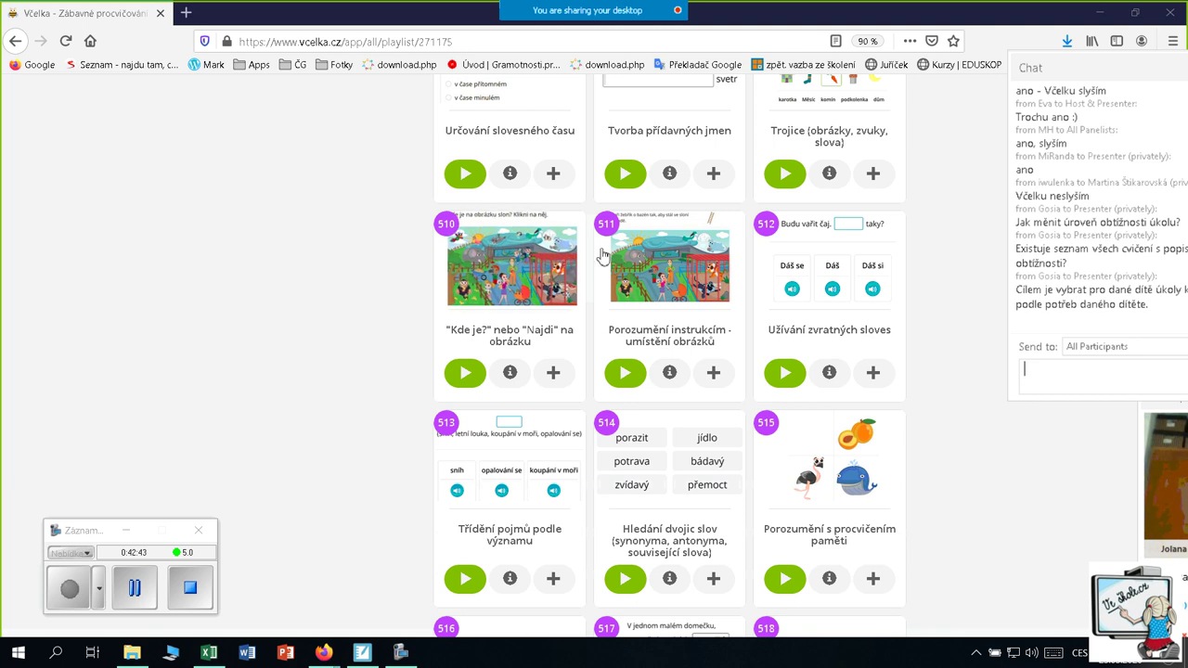
{"action": "left_click", "coordinate": [691, 301]}
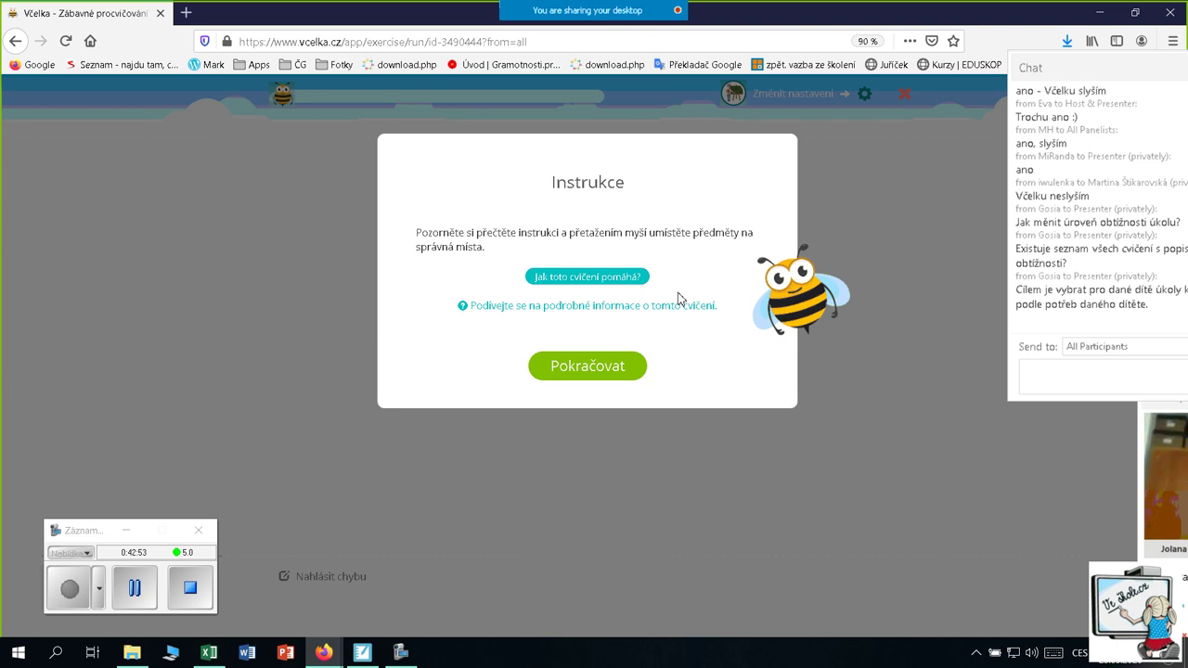
Start the zoo task with current settings and send the kangaroo to the path by the cage
{"action": "left_click", "coordinate": [585, 374]}
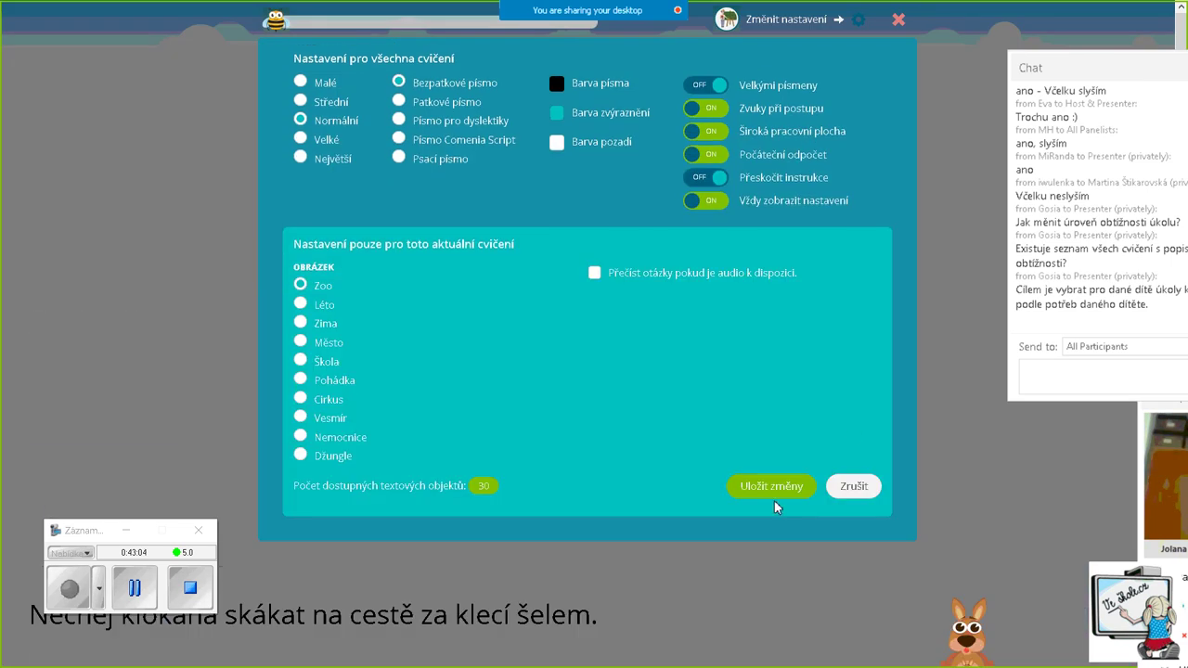
{"action": "left_click", "coordinate": [761, 492]}
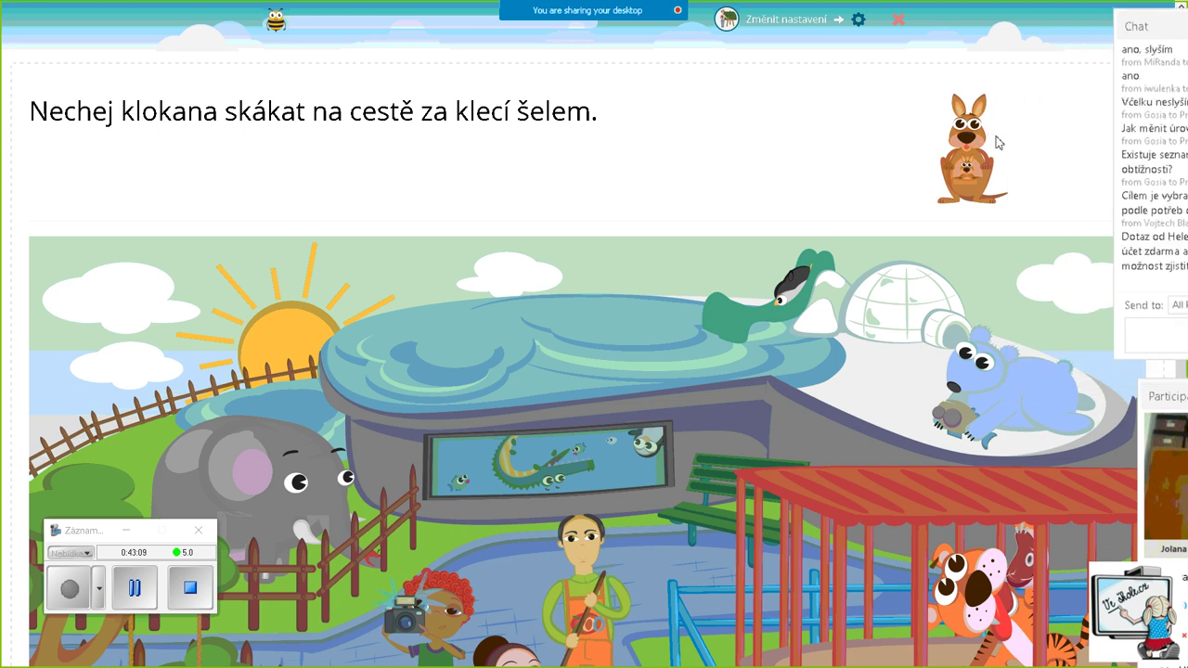
{"action": "left_click_drag", "start_coordinate": [1179, 30], "coordinate": [999, 22]}
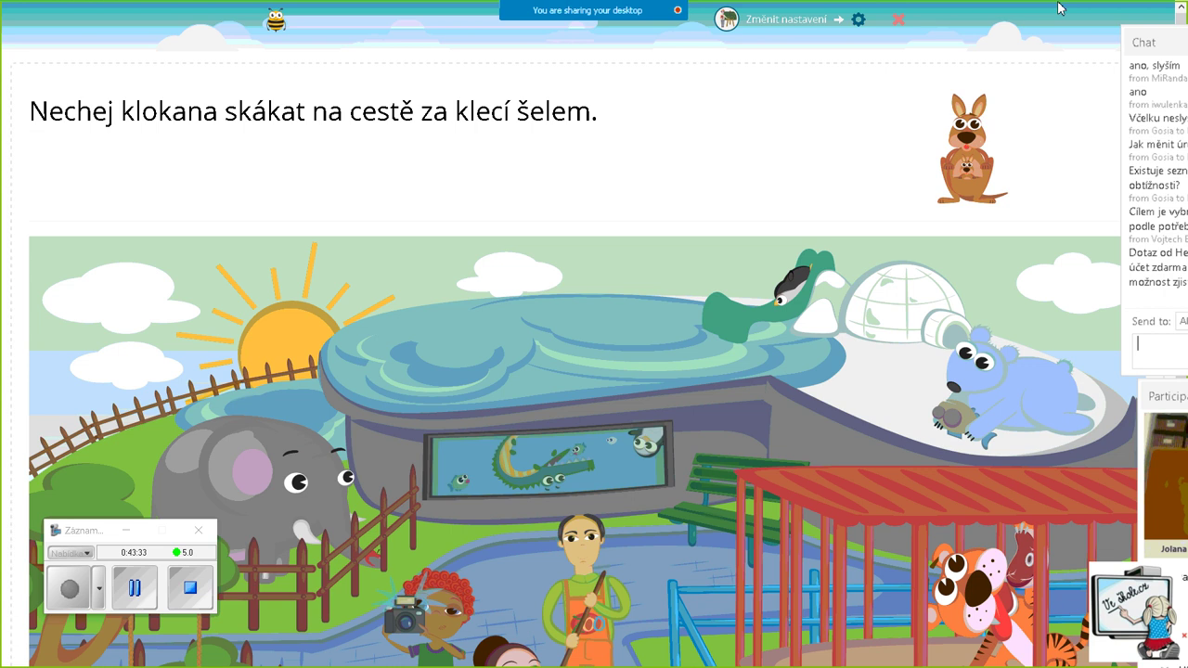
{"action": "scroll", "coordinate": [1076, 23], "scroll_direction": "down", "scroll_amount": 3}
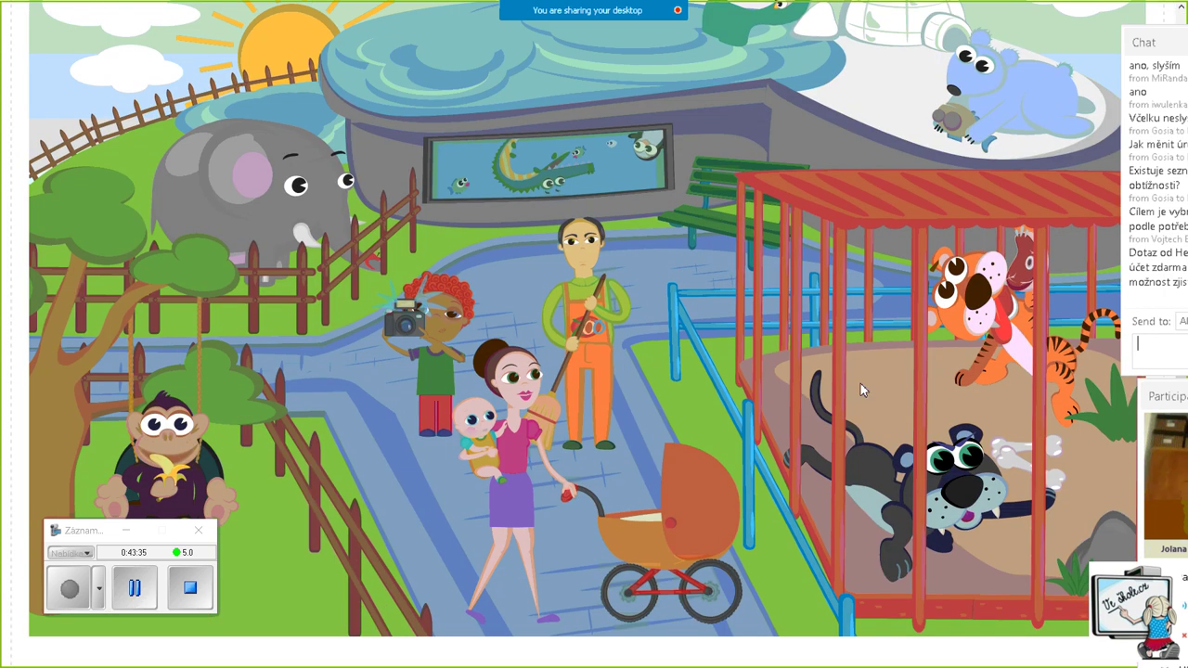
{"action": "scroll", "coordinate": [809, 335], "scroll_direction": "up", "scroll_amount": 2}
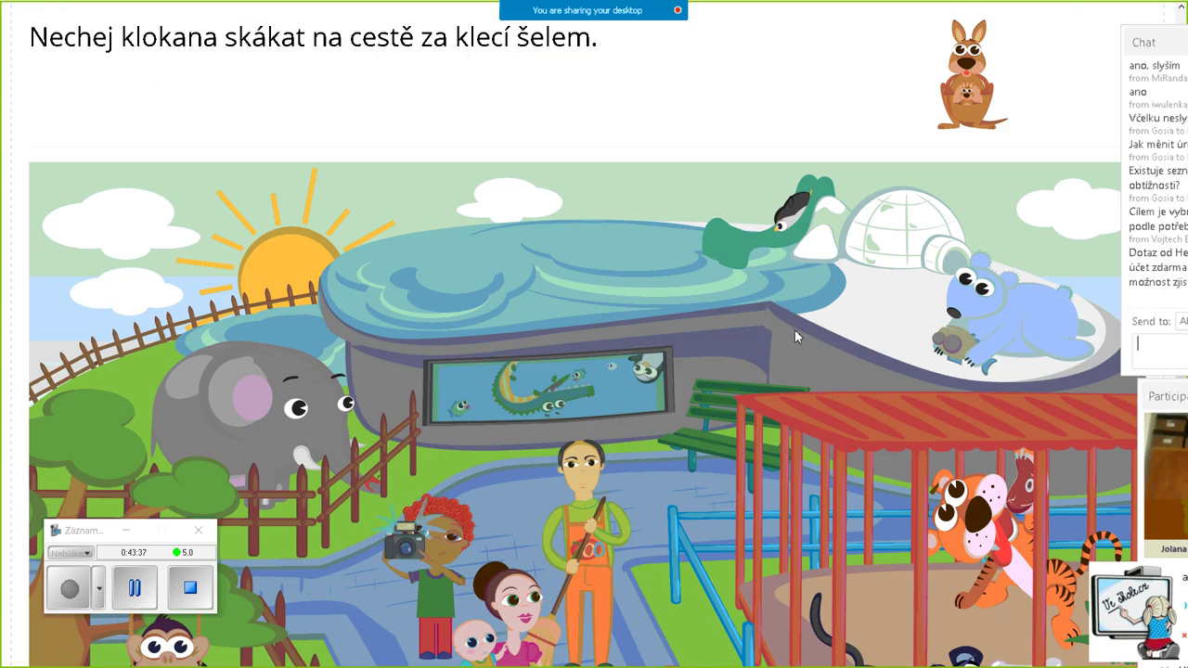
{"action": "scroll", "coordinate": [793, 332], "scroll_direction": "down", "scroll_amount": 1}
{"action": "scroll", "coordinate": [795, 330], "scroll_direction": "up", "scroll_amount": 2}
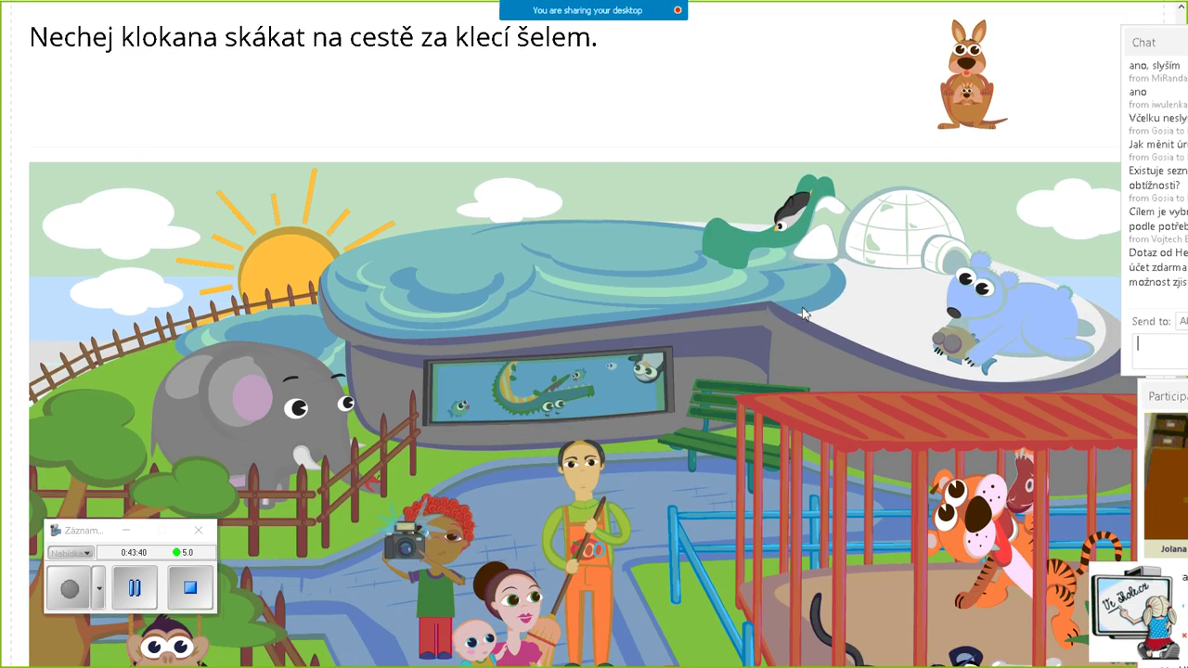
{"action": "left_click", "coordinate": [720, 483]}
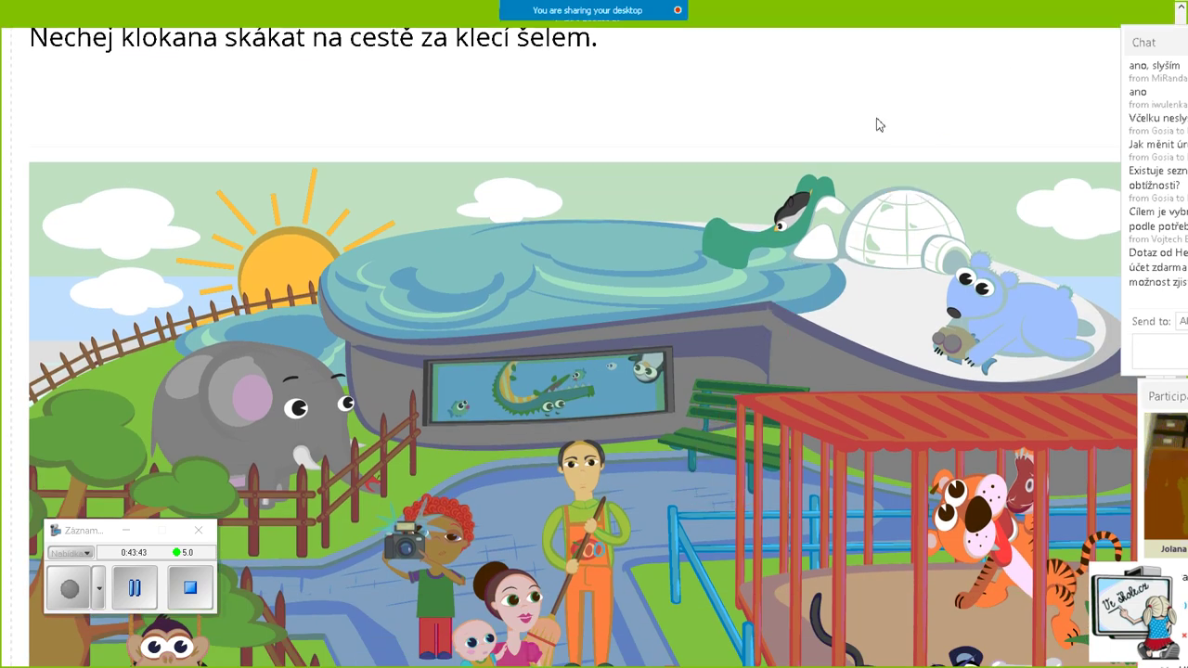
Close the placing-pictures exercise and return to the Čtenářská gramotnost list
{"action": "left_click_drag", "start_coordinate": [1158, 46], "coordinate": [1186, 75]}
{"action": "scroll", "coordinate": [1002, 190], "scroll_direction": "up", "scroll_amount": 1}
{"action": "left_click", "coordinate": [904, 26]}
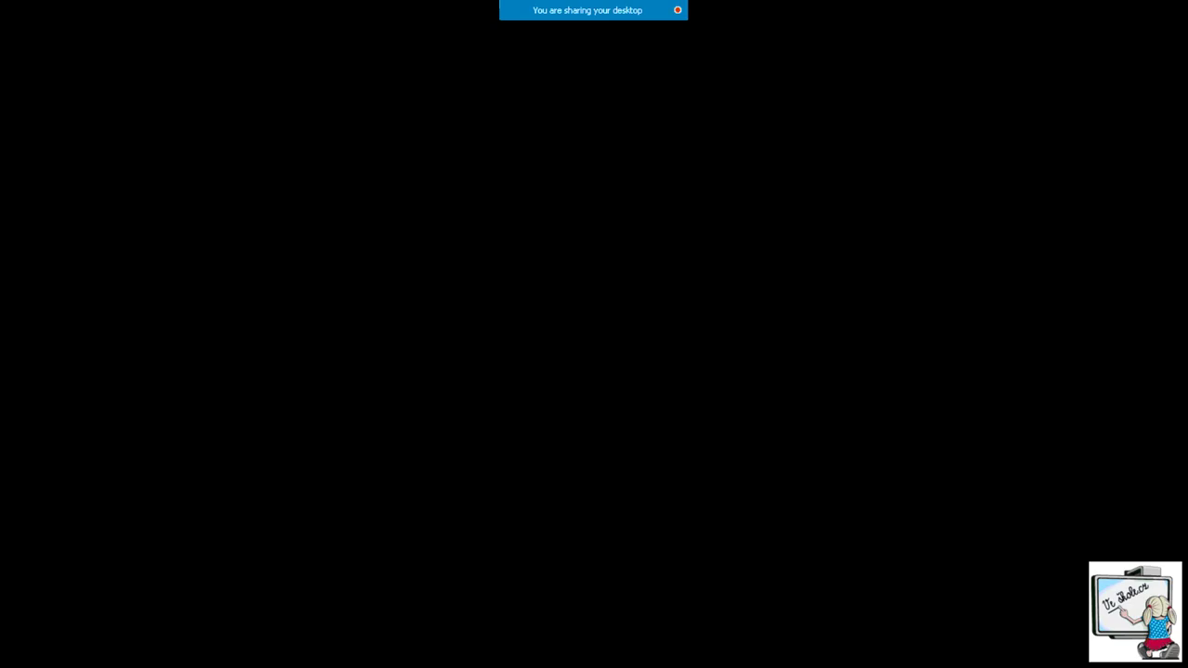
{"action": "scroll", "coordinate": [635, 318], "scroll_direction": "down", "scroll_amount": 3}
{"action": "scroll", "coordinate": [743, 374], "scroll_direction": "down", "scroll_amount": 5}
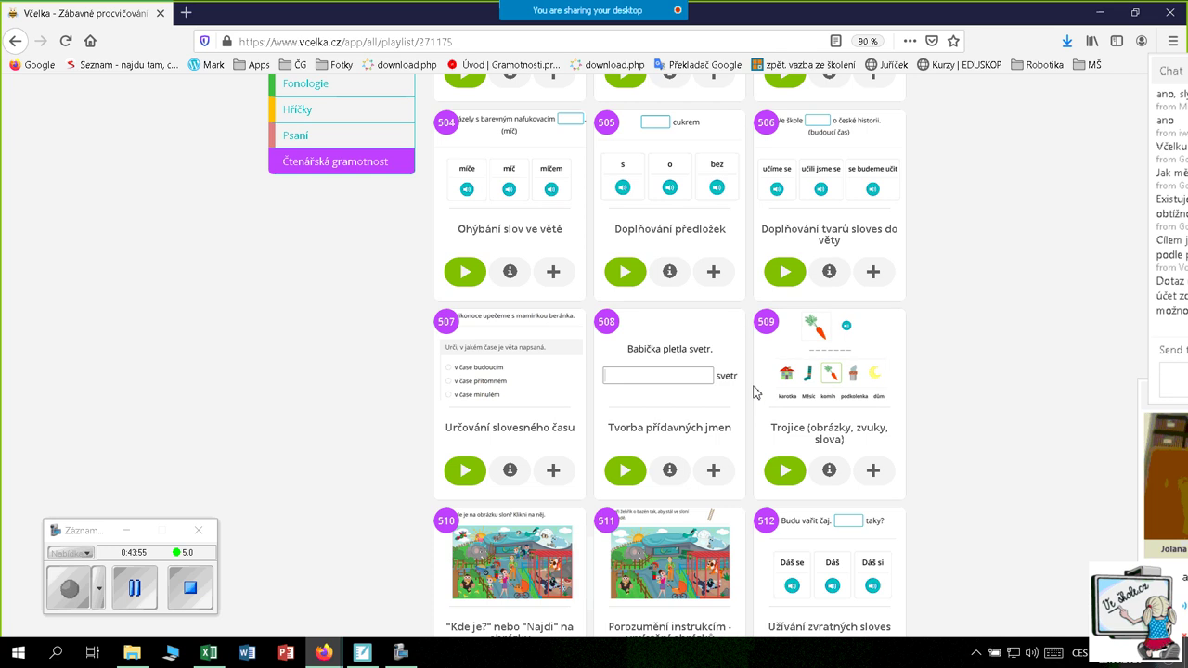
{"action": "scroll", "coordinate": [840, 501], "scroll_direction": "down", "scroll_amount": 4}
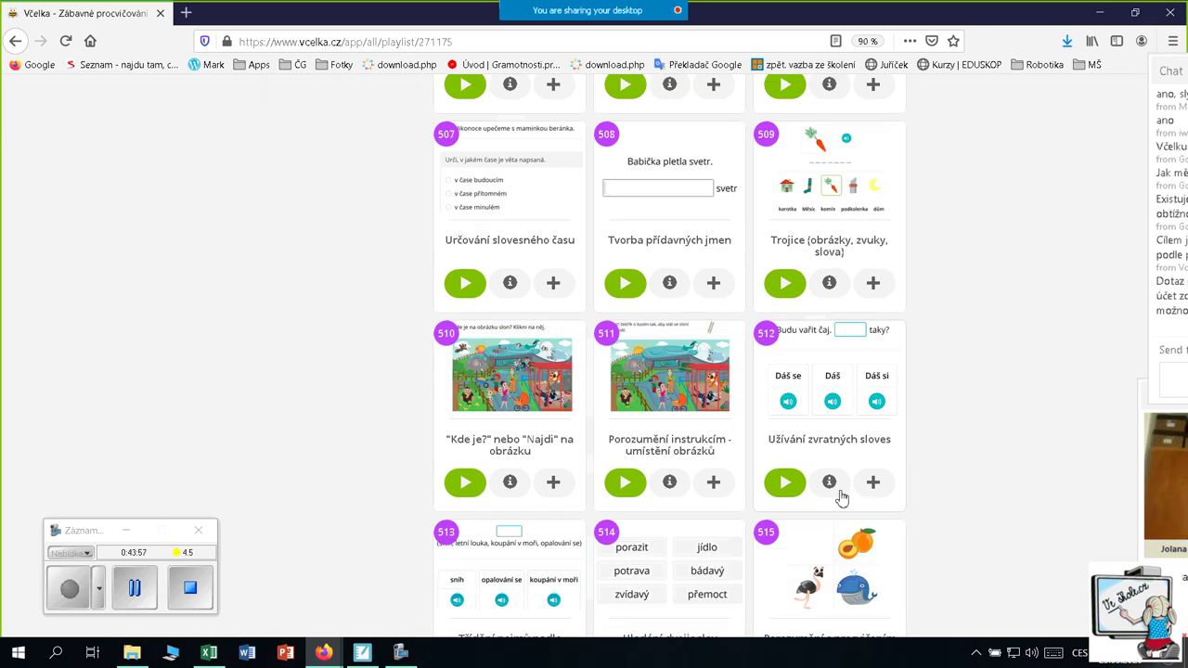
{"action": "scroll", "coordinate": [841, 501], "scroll_direction": "down", "scroll_amount": 4}
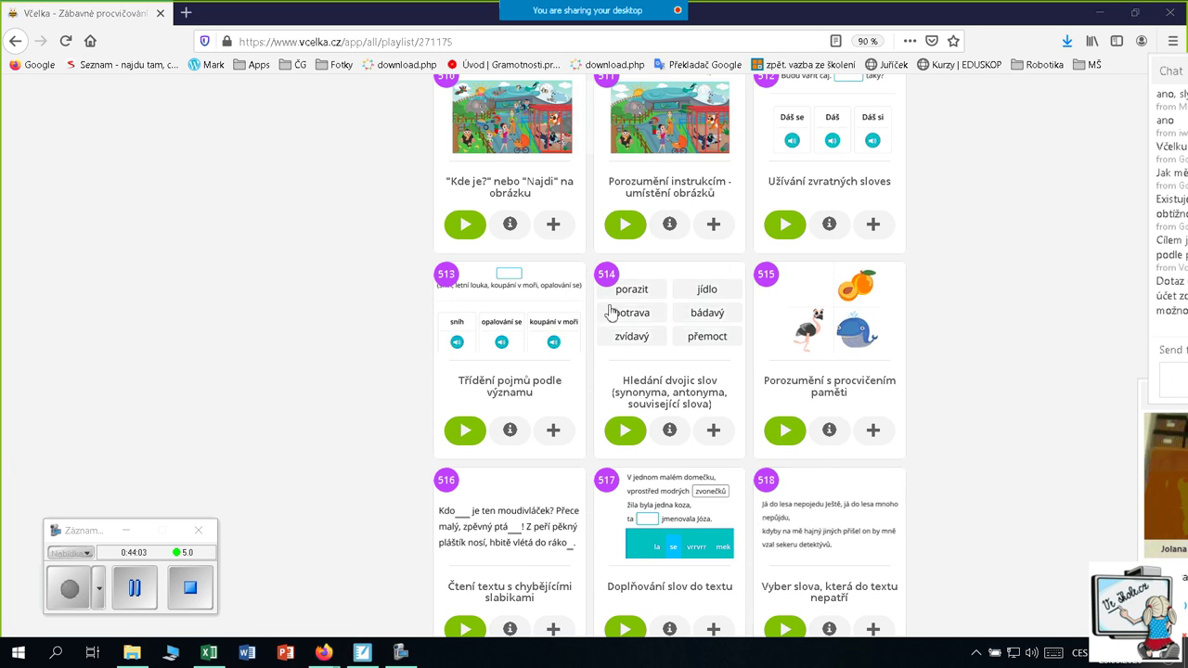
{"action": "scroll", "coordinate": [373, 272], "scroll_direction": "up", "scroll_amount": 1}
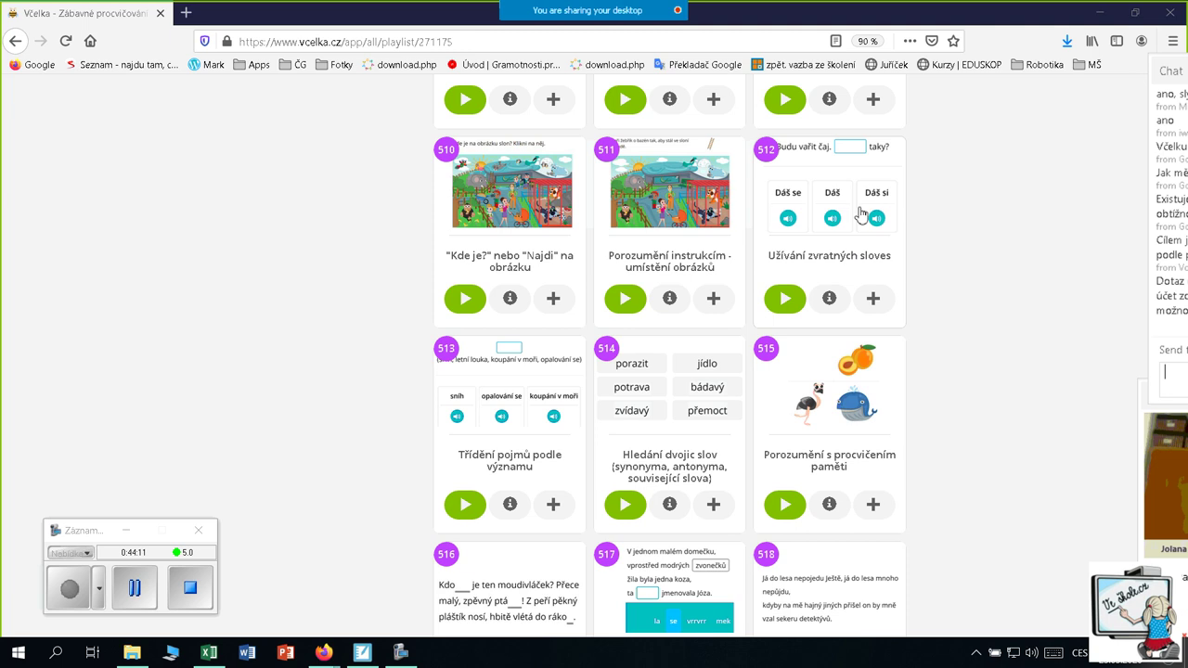
{"action": "scroll", "coordinate": [820, 254], "scroll_direction": "down", "scroll_amount": 2}
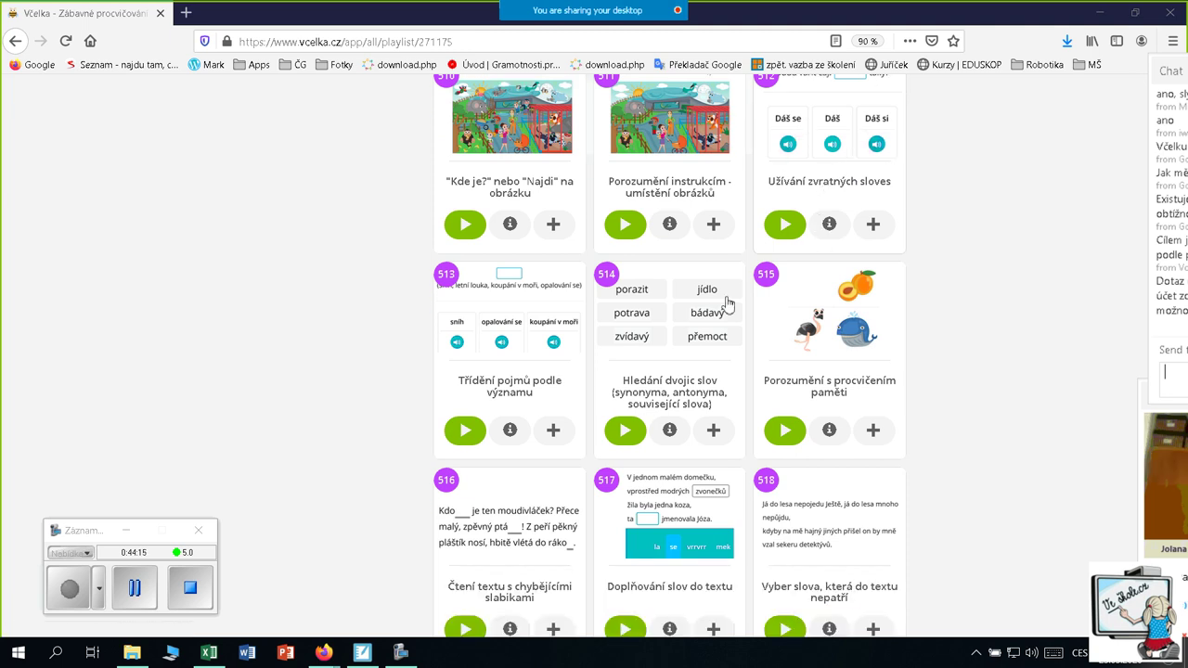
{"action": "scroll", "coordinate": [682, 318], "scroll_direction": "down", "scroll_amount": 2}
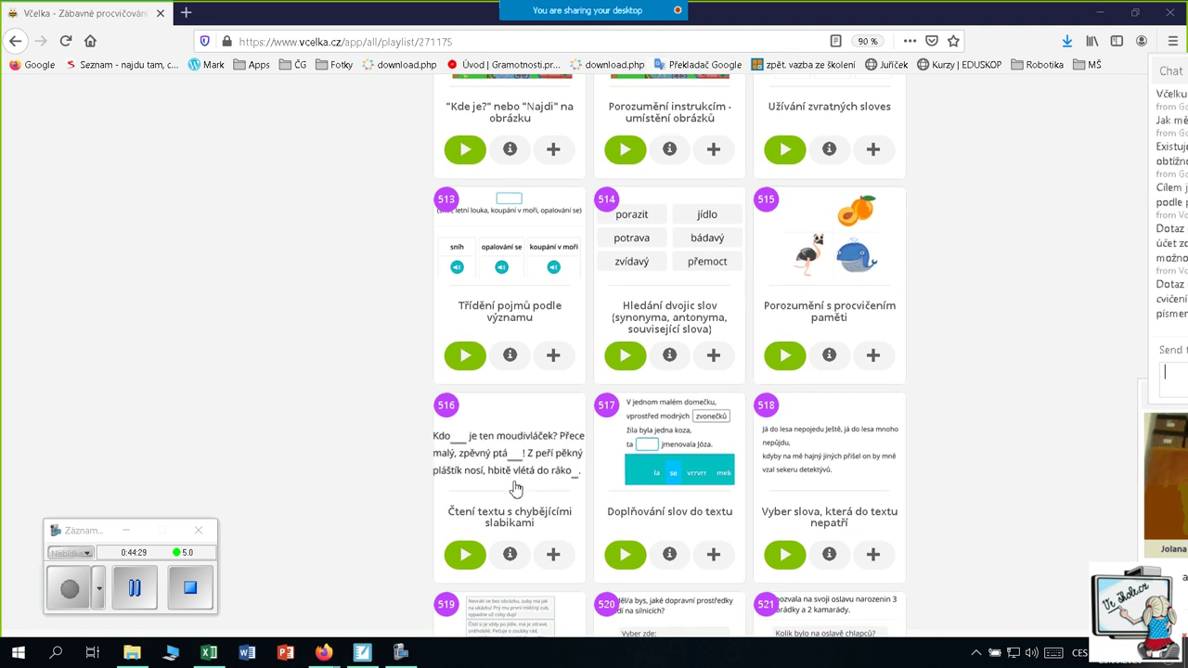
{"action": "scroll", "coordinate": [513, 480], "scroll_direction": "down", "scroll_amount": 1}
{"action": "scroll", "coordinate": [513, 480], "scroll_direction": "down", "scroll_amount": 5}
{"action": "scroll", "coordinate": [433, 549], "scroll_direction": "up", "scroll_amount": 7}
In SMART Notebook, show slide 20 Nastavení záložky, then slide 21 Pokročilé nastavení cvičení
{"action": "left_click", "coordinate": [361, 653]}
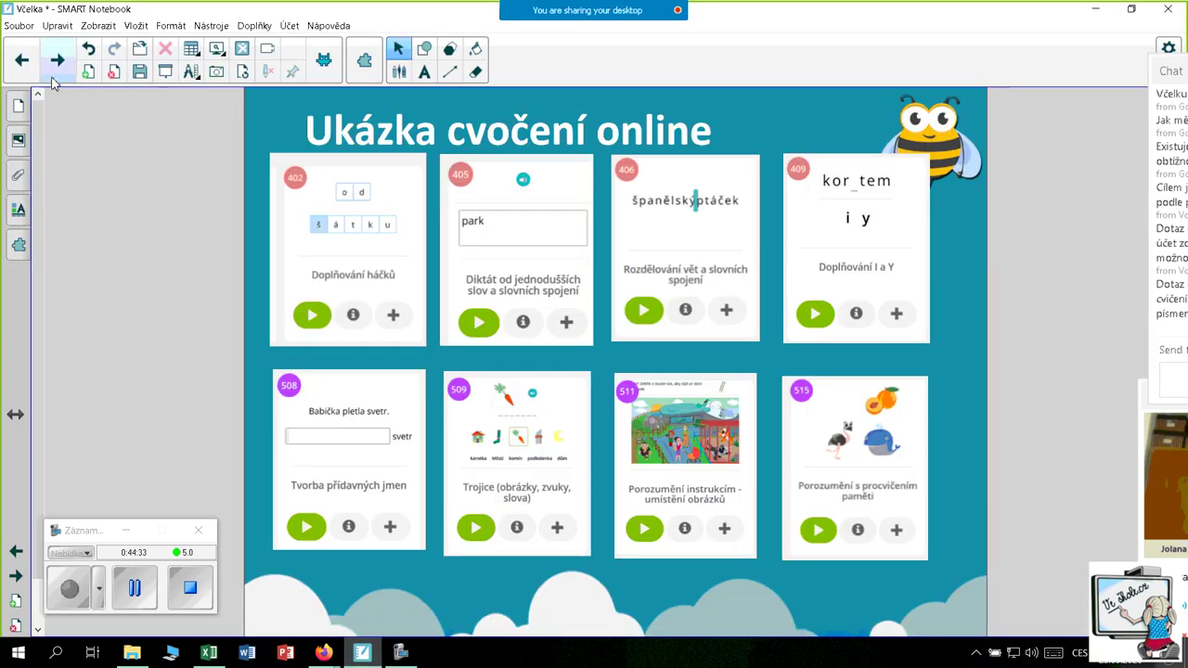
{"action": "scroll", "coordinate": [93, 260], "scroll_direction": "down", "scroll_amount": 5}
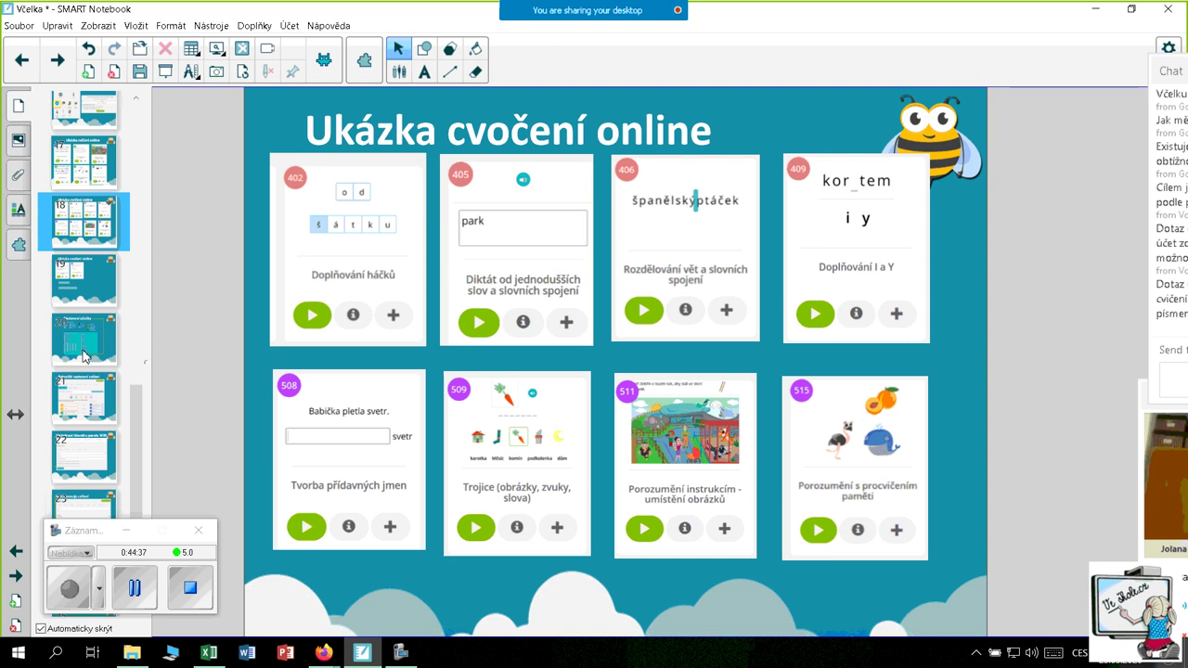
{"action": "left_click", "coordinate": [90, 350]}
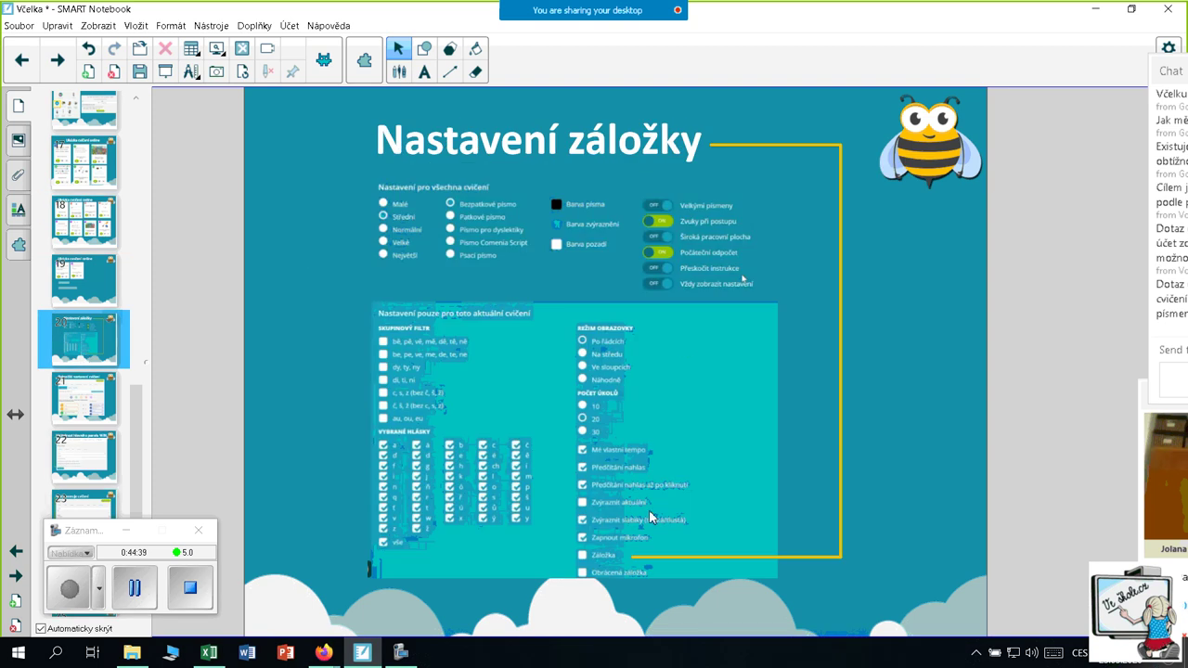
{"action": "left_click", "coordinate": [67, 409]}
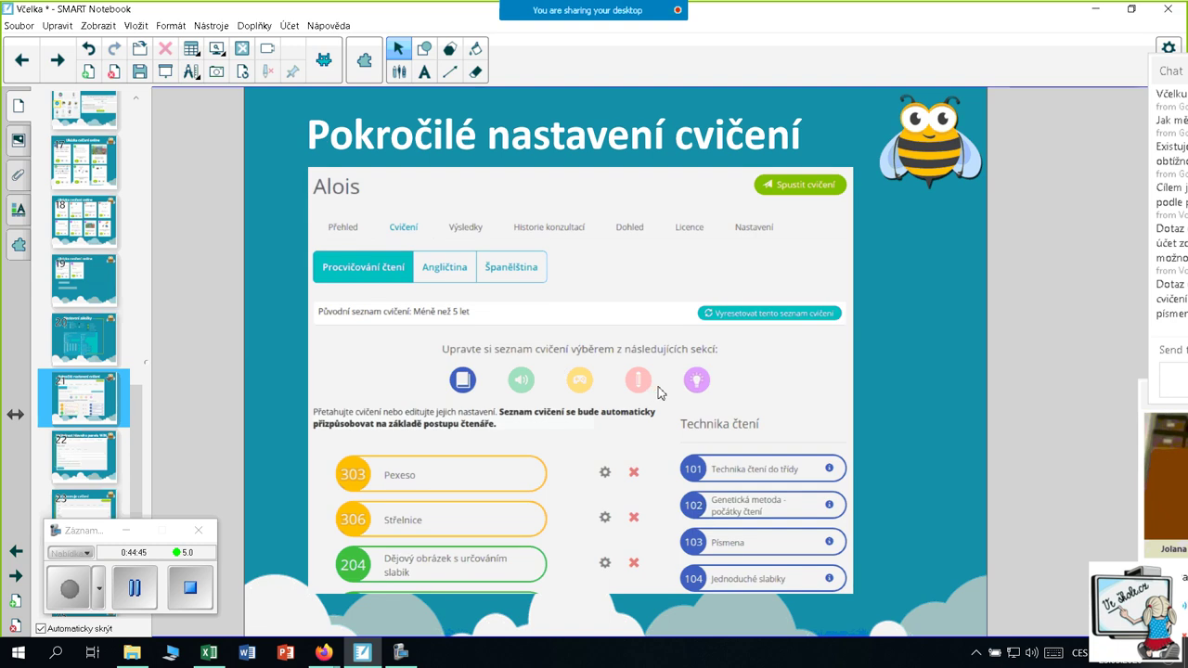
Minimize SMART Notebook, go to the Včelka home screen and start adding a new reader
{"action": "left_click", "coordinate": [1089, 9]}
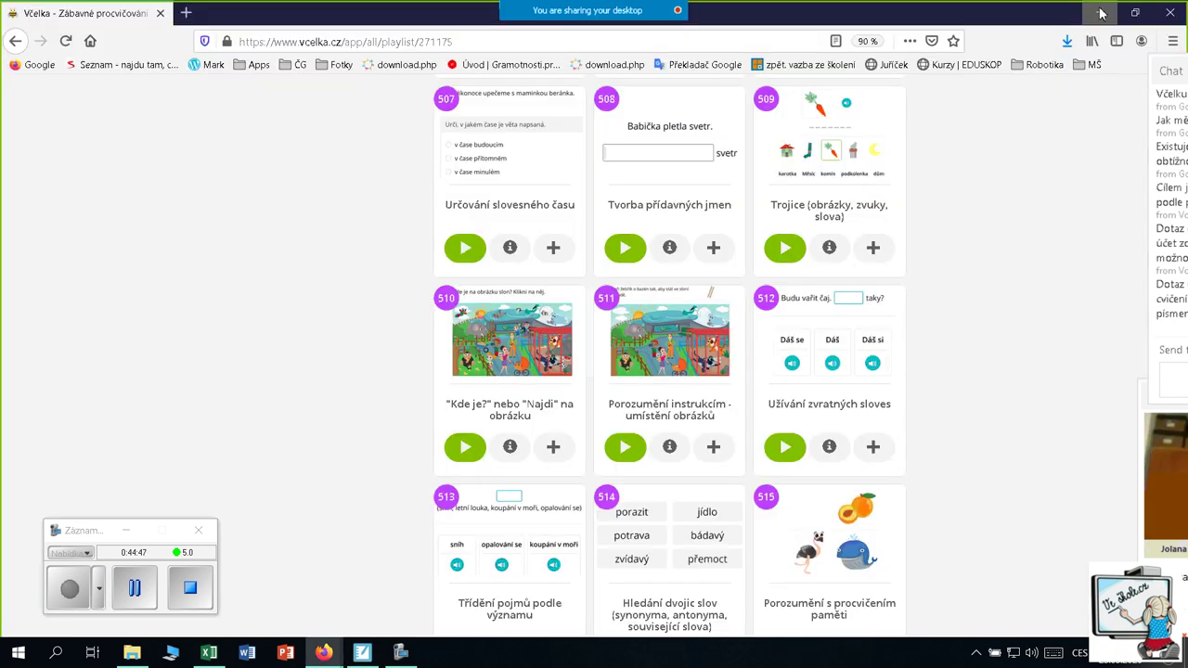
{"action": "scroll", "coordinate": [655, 399], "scroll_direction": "up", "scroll_amount": 3}
{"action": "scroll", "coordinate": [655, 399], "scroll_direction": "up", "scroll_amount": 5}
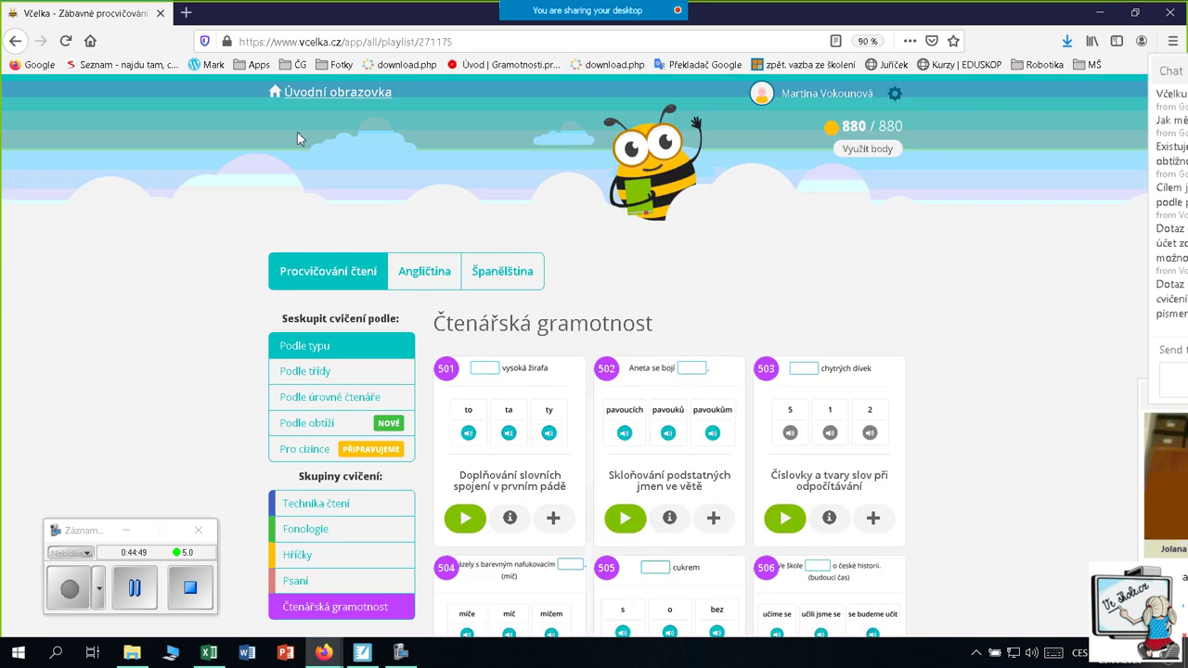
{"action": "left_click", "coordinate": [343, 101]}
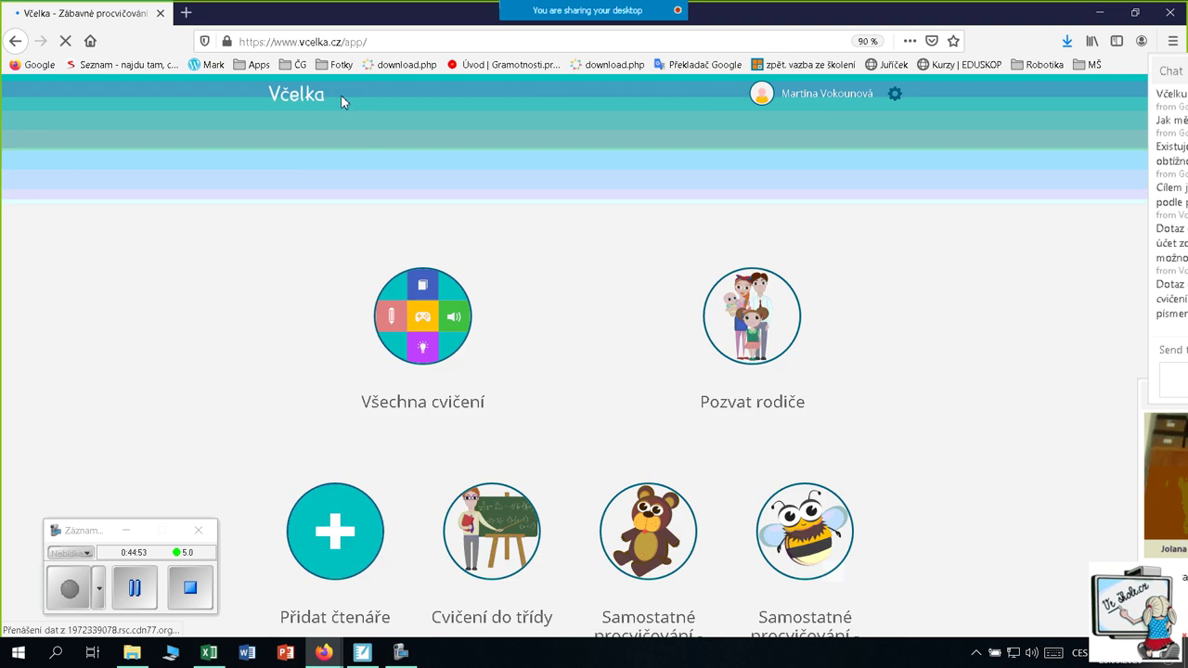
{"action": "scroll", "coordinate": [190, 269], "scroll_direction": "down", "scroll_amount": 3}
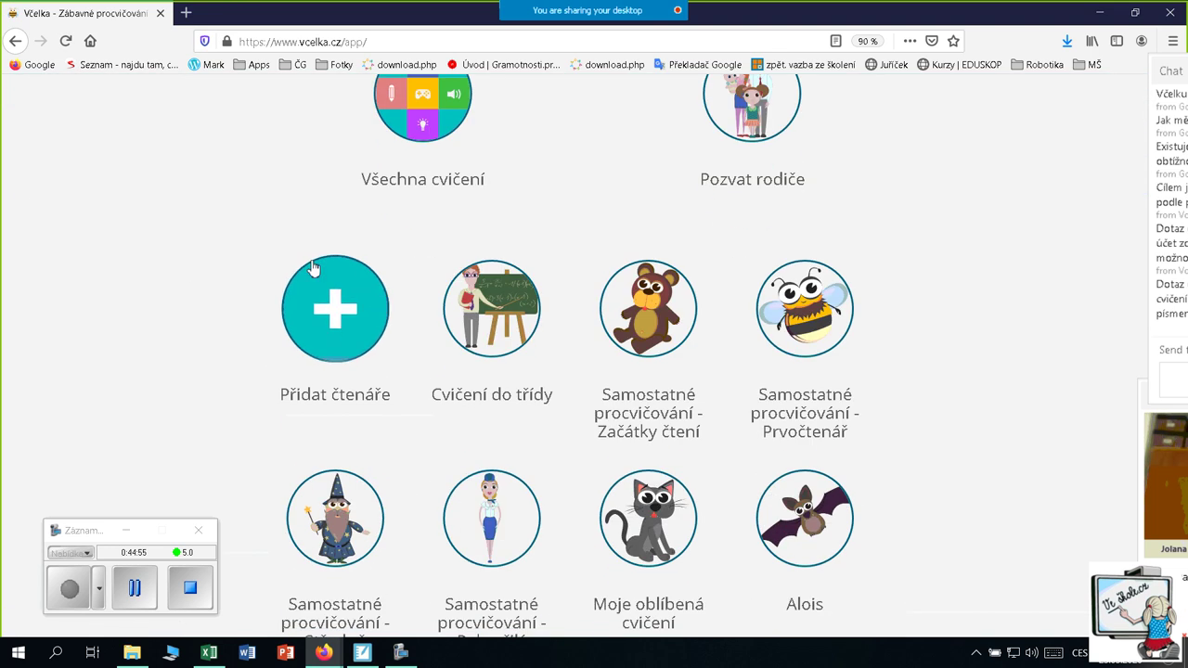
{"action": "left_click", "coordinate": [342, 323]}
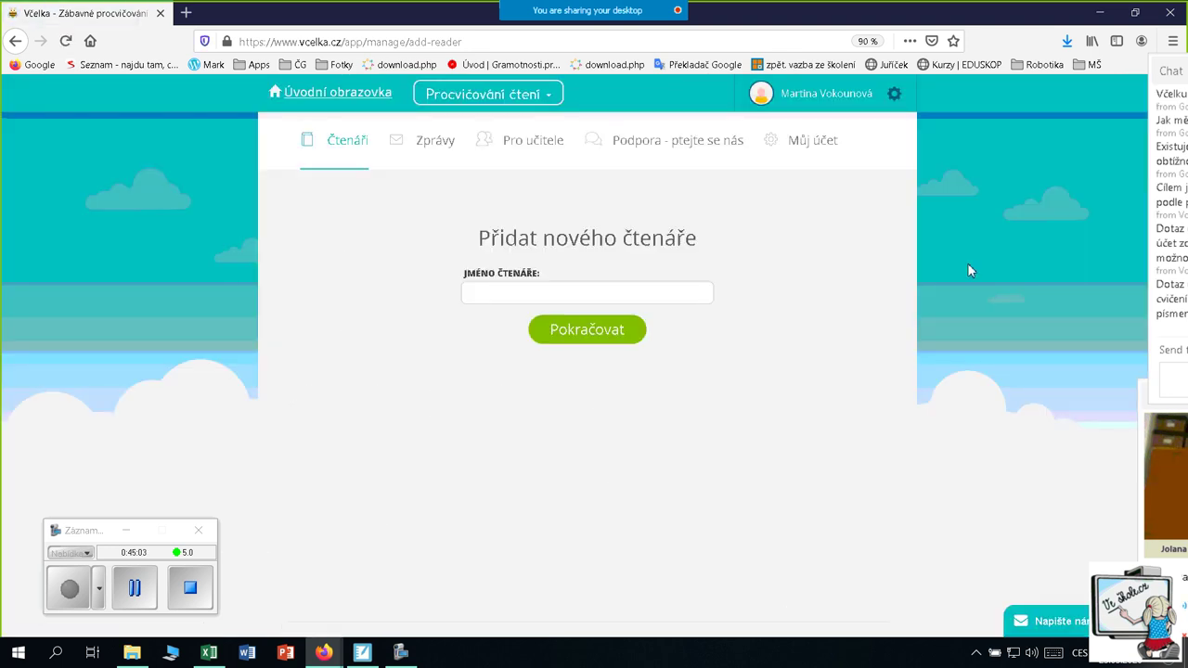
Enter the reader's name, choose the llama picture, and continue
{"action": "left_click", "coordinate": [518, 296]}
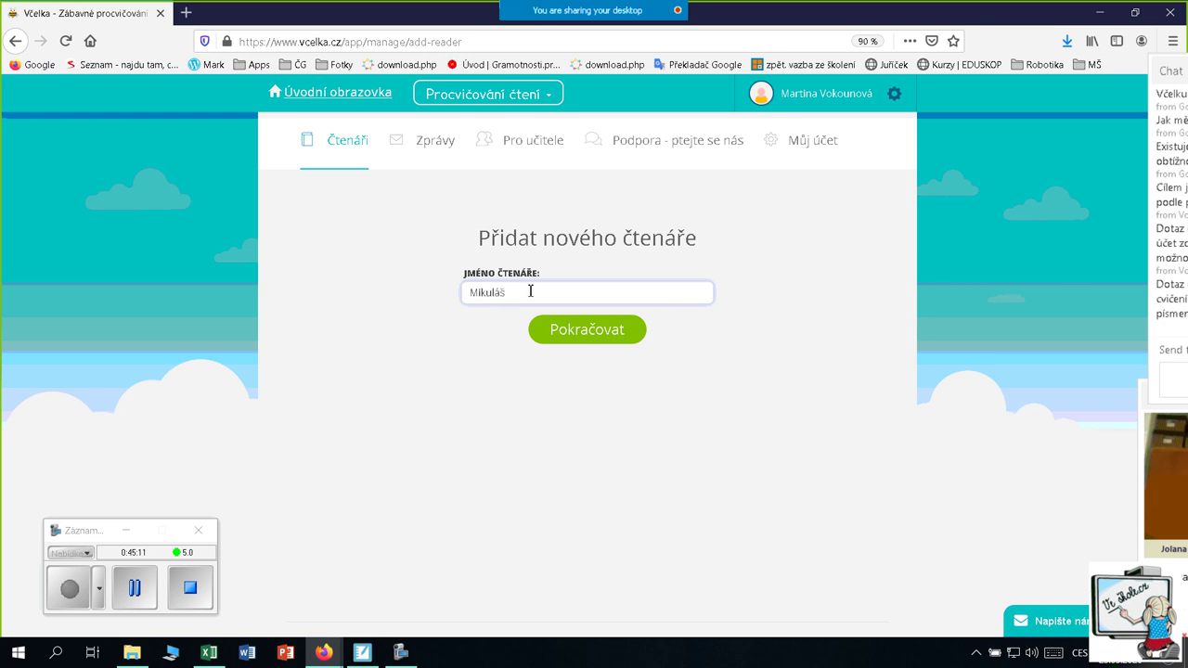
{"action": "left_click", "coordinate": [557, 330]}
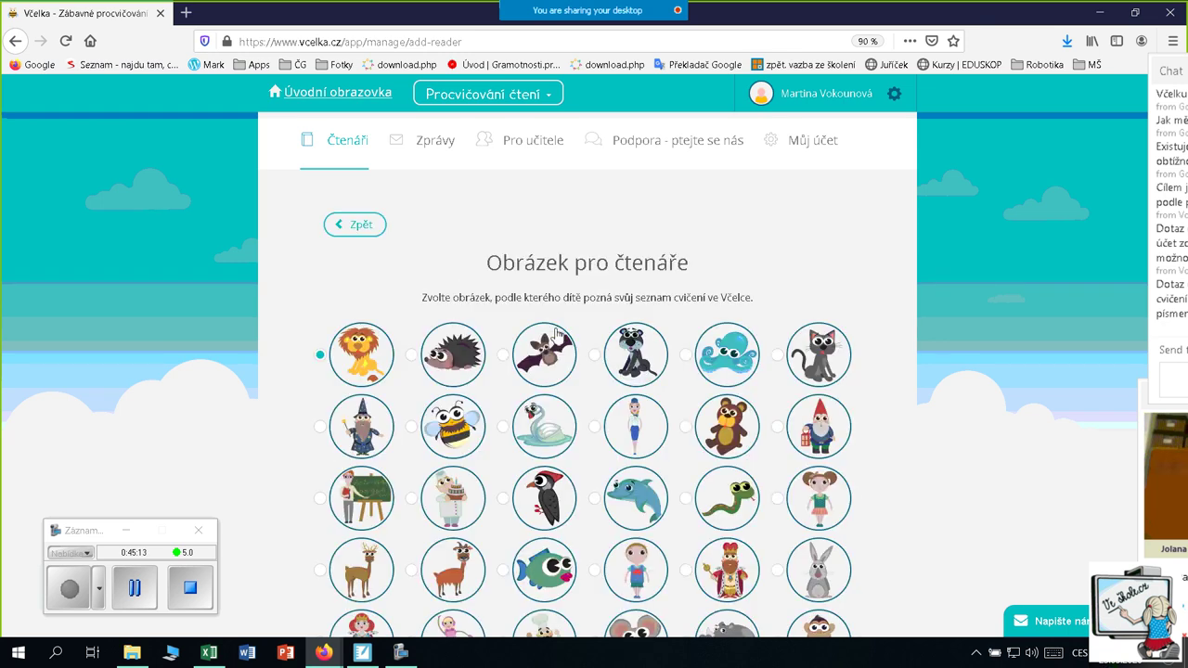
{"action": "scroll", "coordinate": [413, 390], "scroll_direction": "down", "scroll_amount": 2}
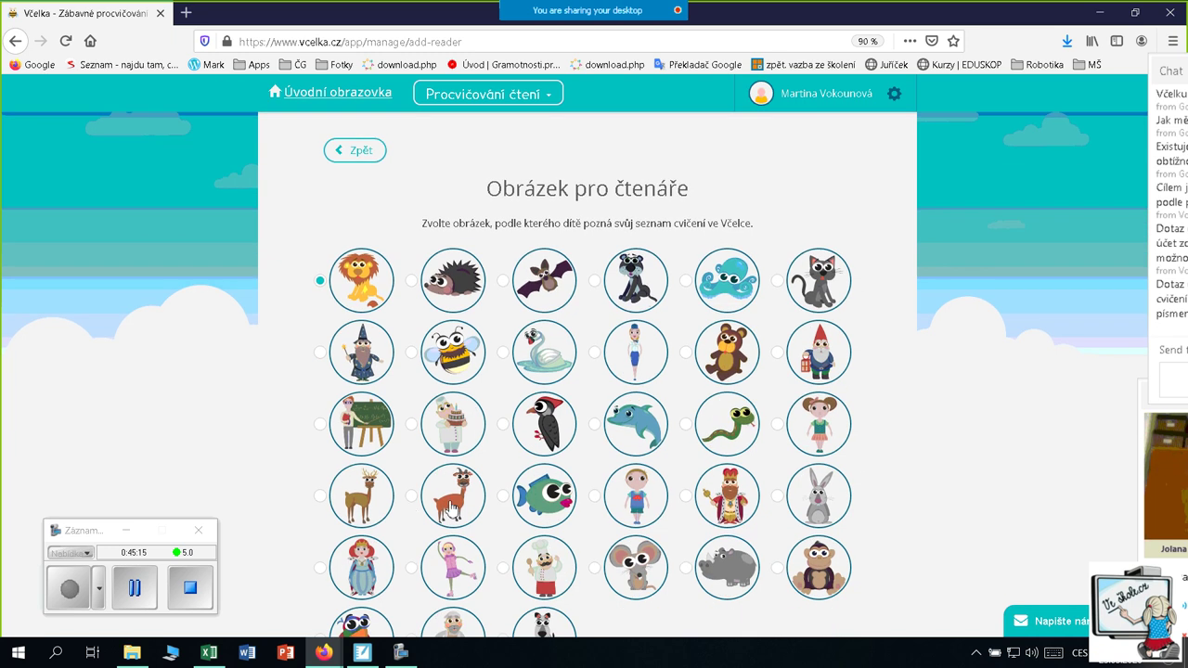
{"action": "left_click", "coordinate": [412, 497]}
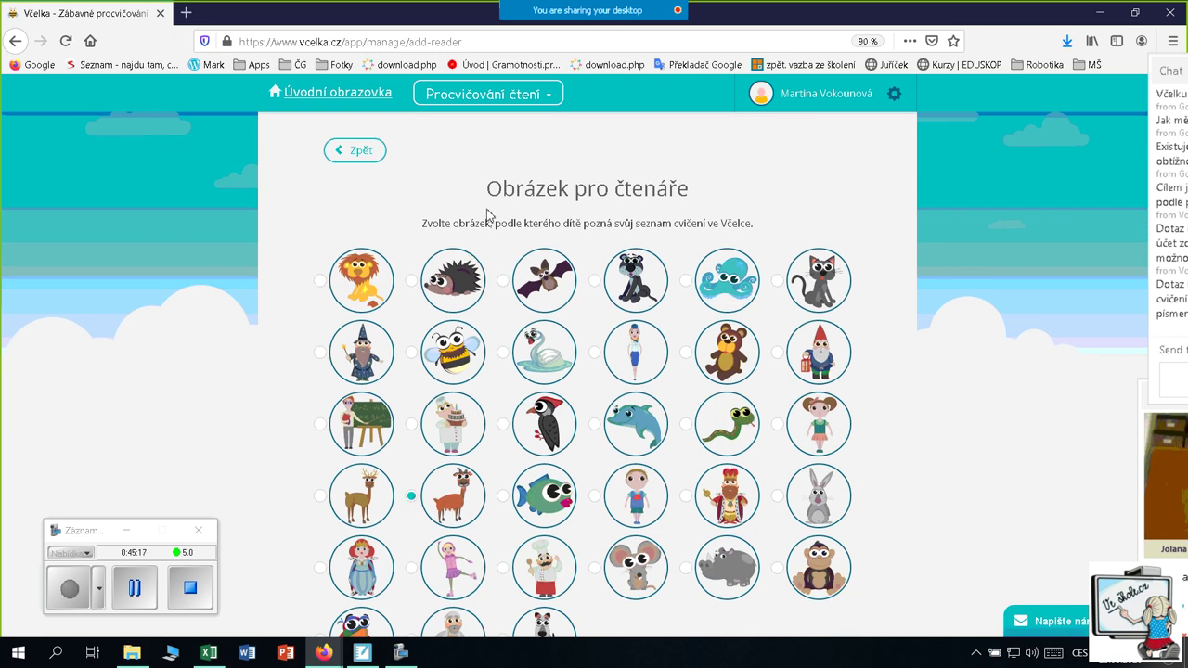
{"action": "scroll", "coordinate": [798, 306], "scroll_direction": "down", "scroll_amount": 5}
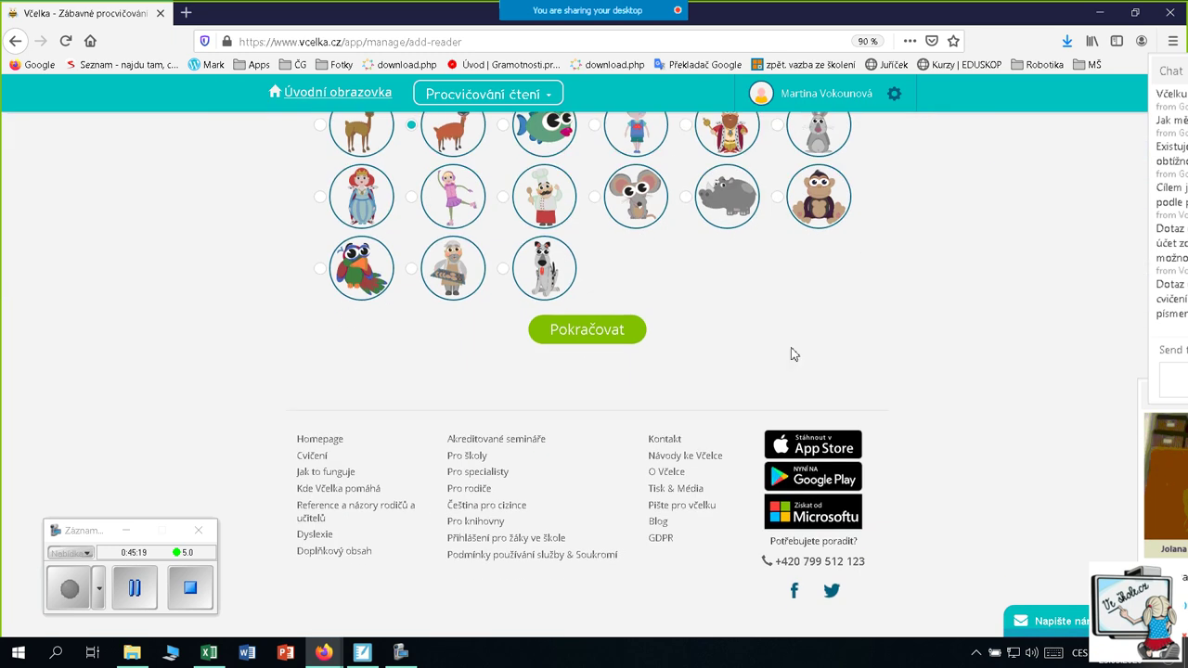
{"action": "left_click", "coordinate": [586, 334]}
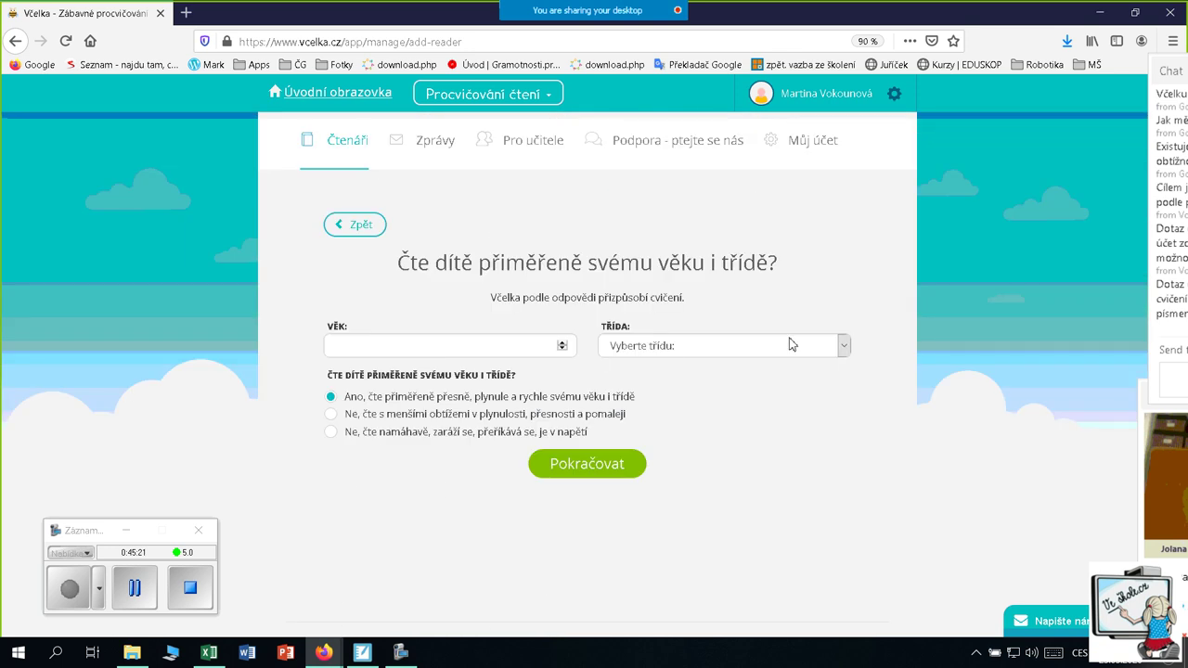
Enter age 8, grade Druhá třída, and reads-laboriously, then continue
{"action": "left_click", "coordinate": [497, 348]}
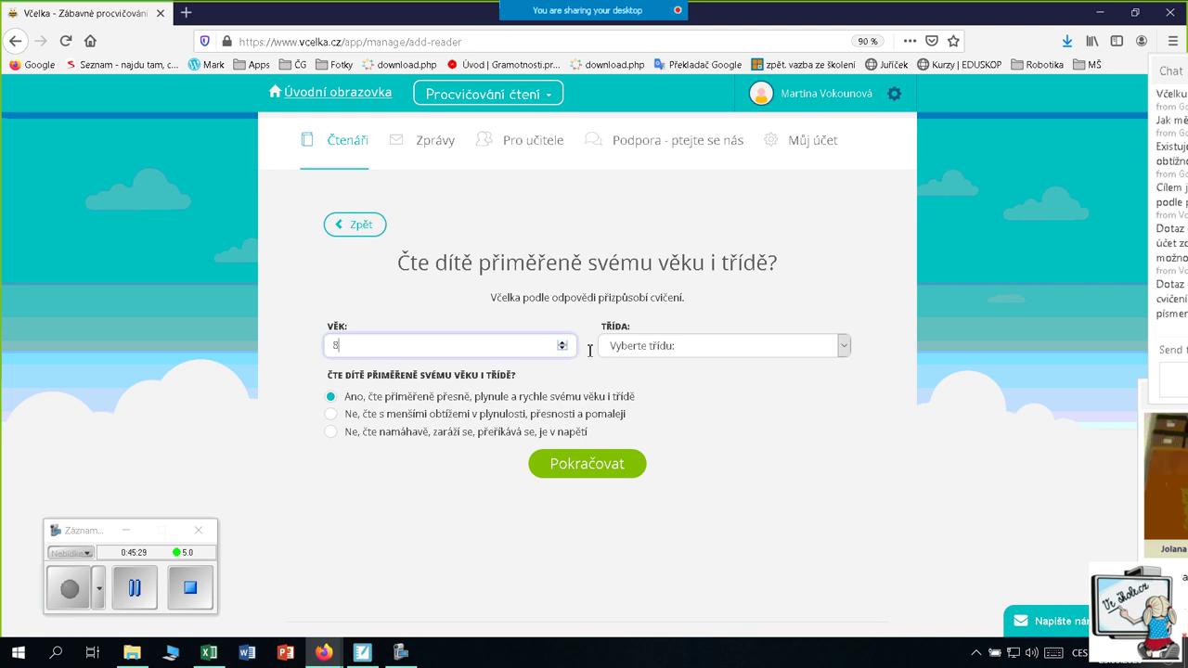
{"action": "left_click", "coordinate": [844, 347]}
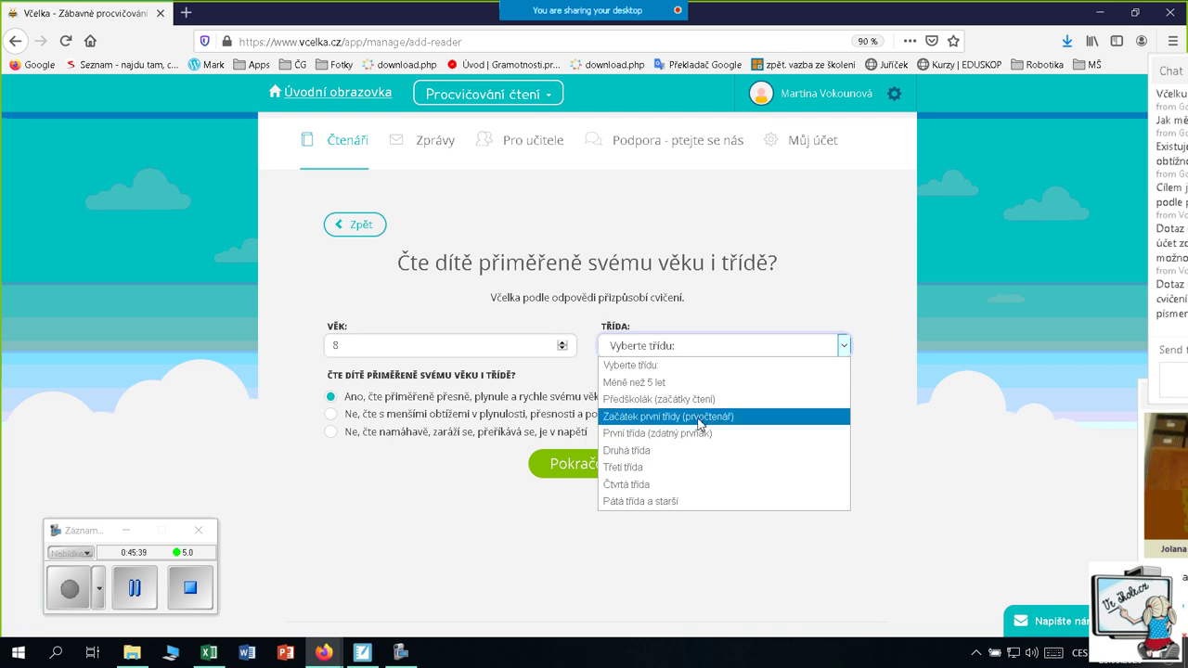
{"action": "left_click", "coordinate": [662, 452]}
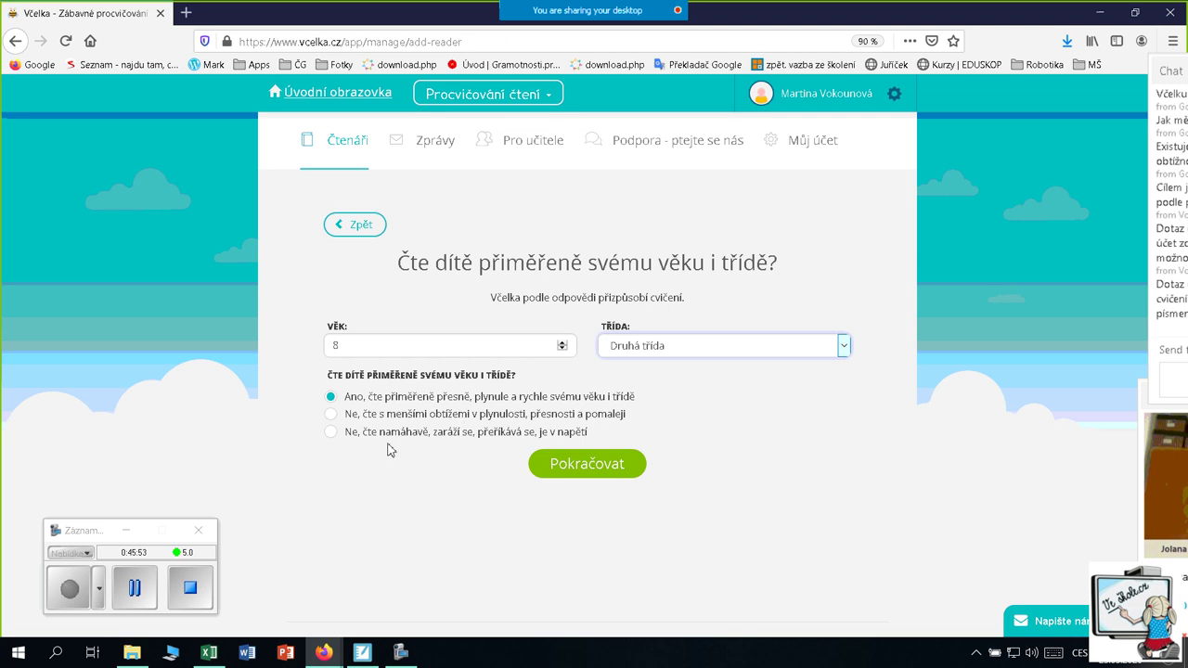
{"action": "left_click", "coordinate": [333, 432]}
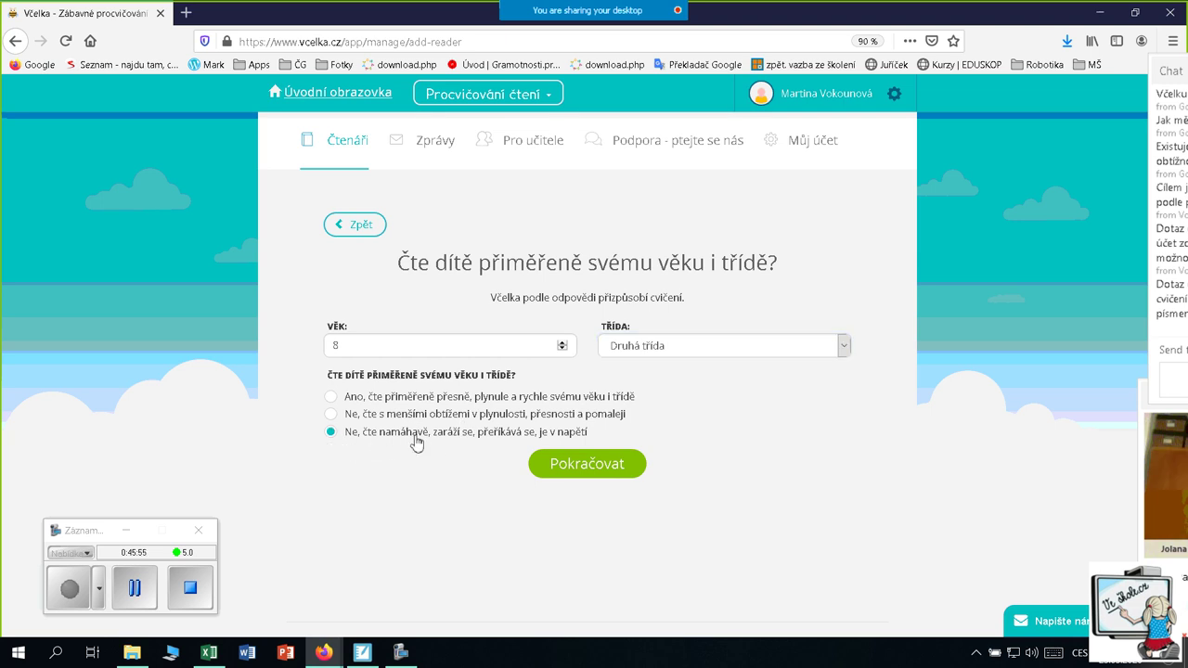
{"action": "left_click", "coordinate": [585, 471]}
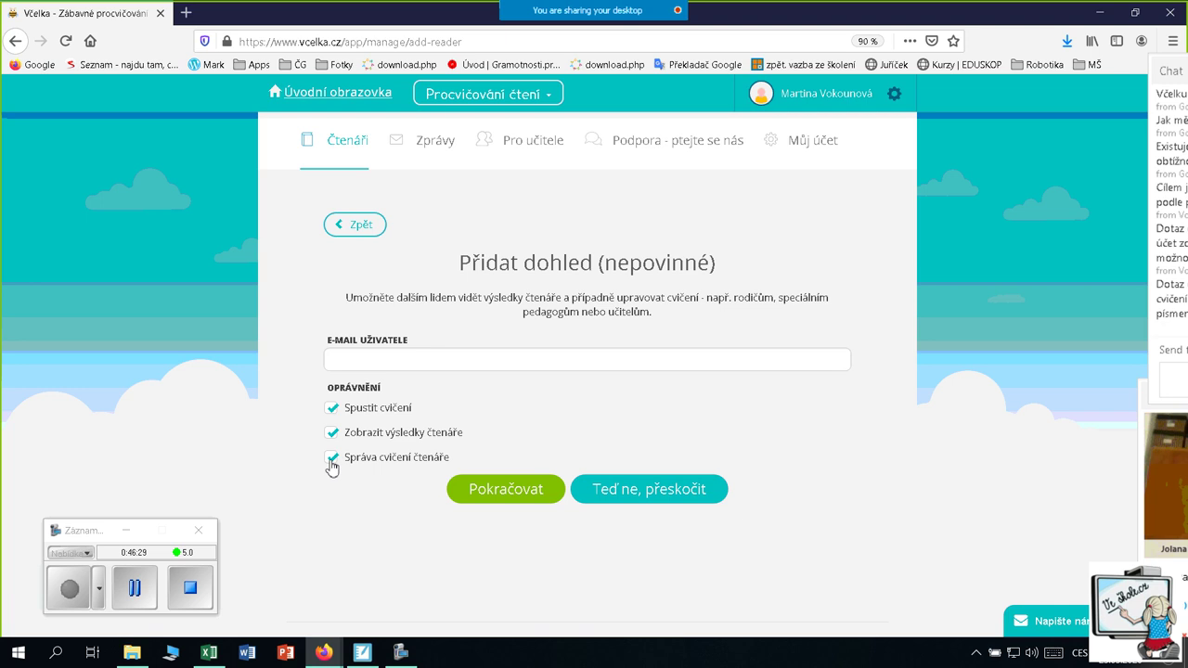
Tick Správa cvičení čtenáře so all three permissions are on, and finish adding the reader
{"action": "left_click", "coordinate": [332, 460]}
{"action": "left_click", "coordinate": [505, 500]}
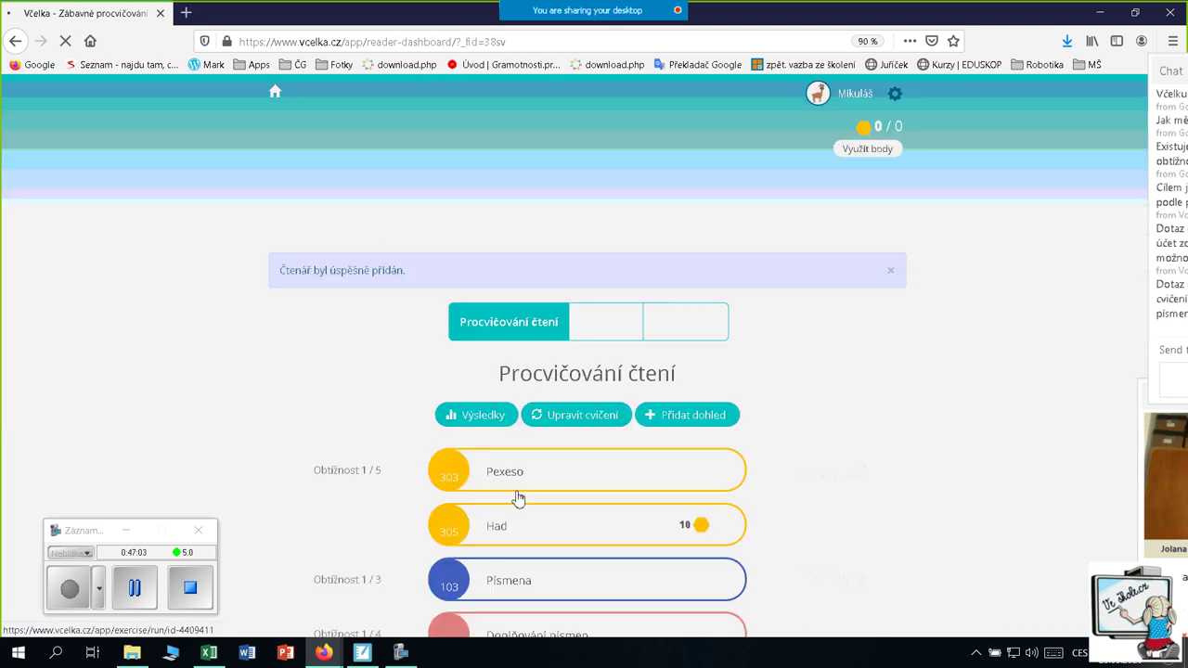
{"action": "scroll", "coordinate": [927, 373], "scroll_direction": "down", "scroll_amount": 2}
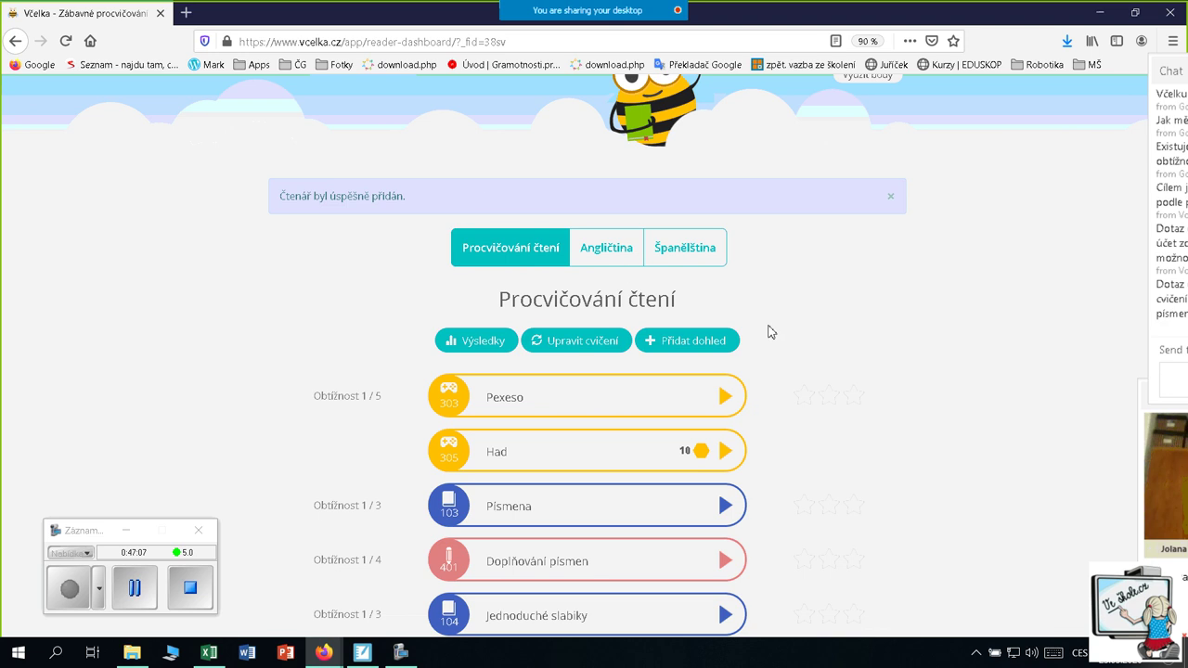
{"action": "scroll", "coordinate": [847, 318], "scroll_direction": "up", "scroll_amount": 2}
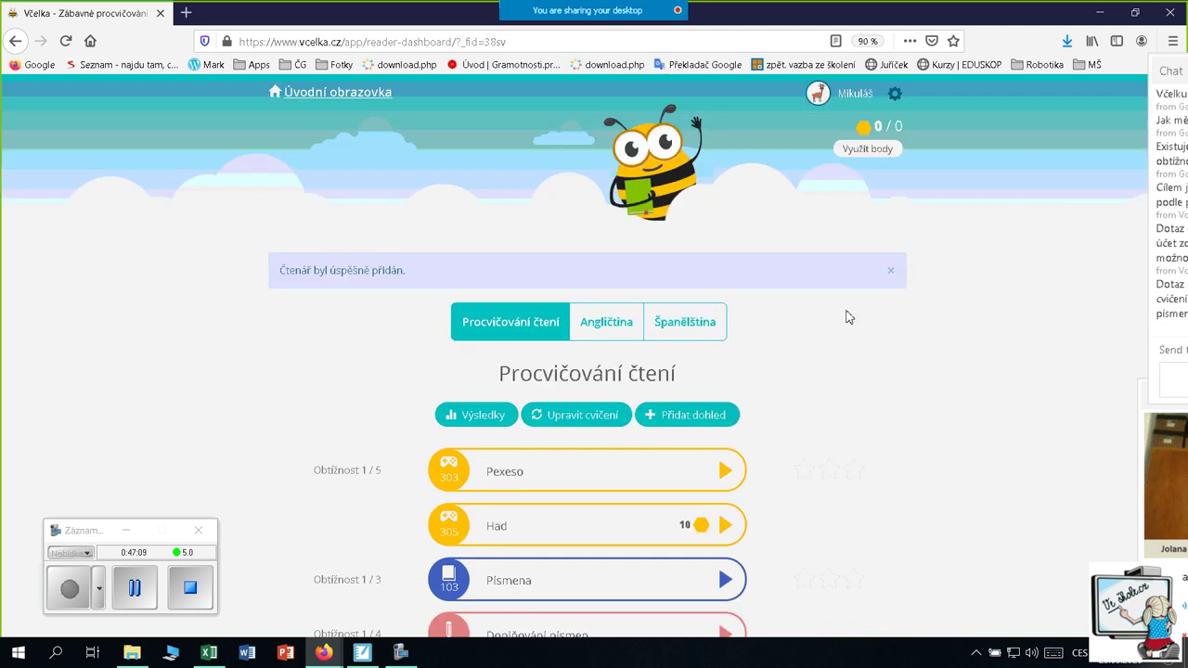
{"action": "left_click", "coordinate": [329, 99]}
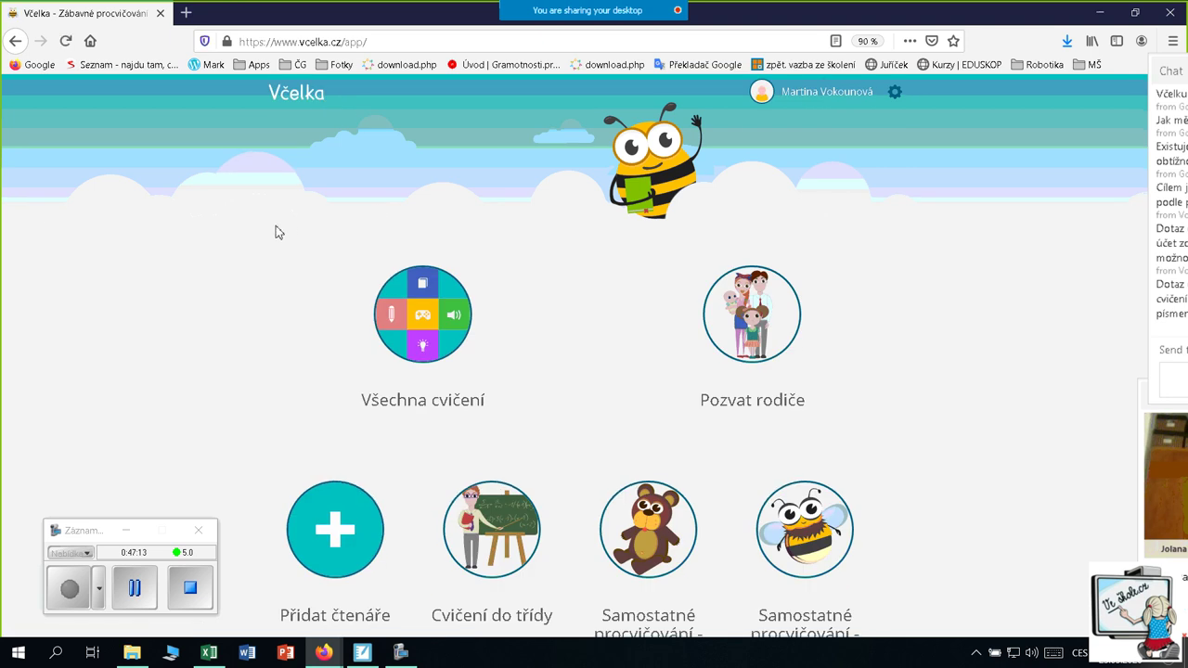
{"action": "scroll", "coordinate": [285, 232], "scroll_direction": "down", "scroll_amount": 4}
{"action": "scroll", "coordinate": [283, 231], "scroll_direction": "down", "scroll_amount": 2}
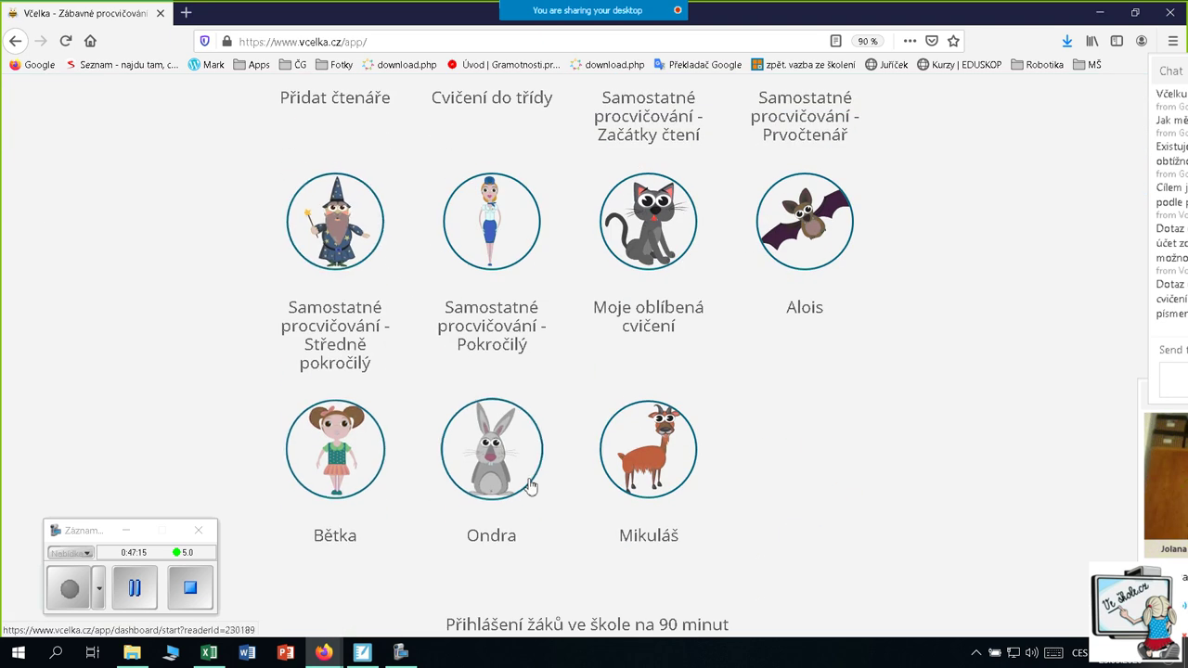
{"action": "scroll", "coordinate": [674, 463], "scroll_direction": "down", "scroll_amount": 2}
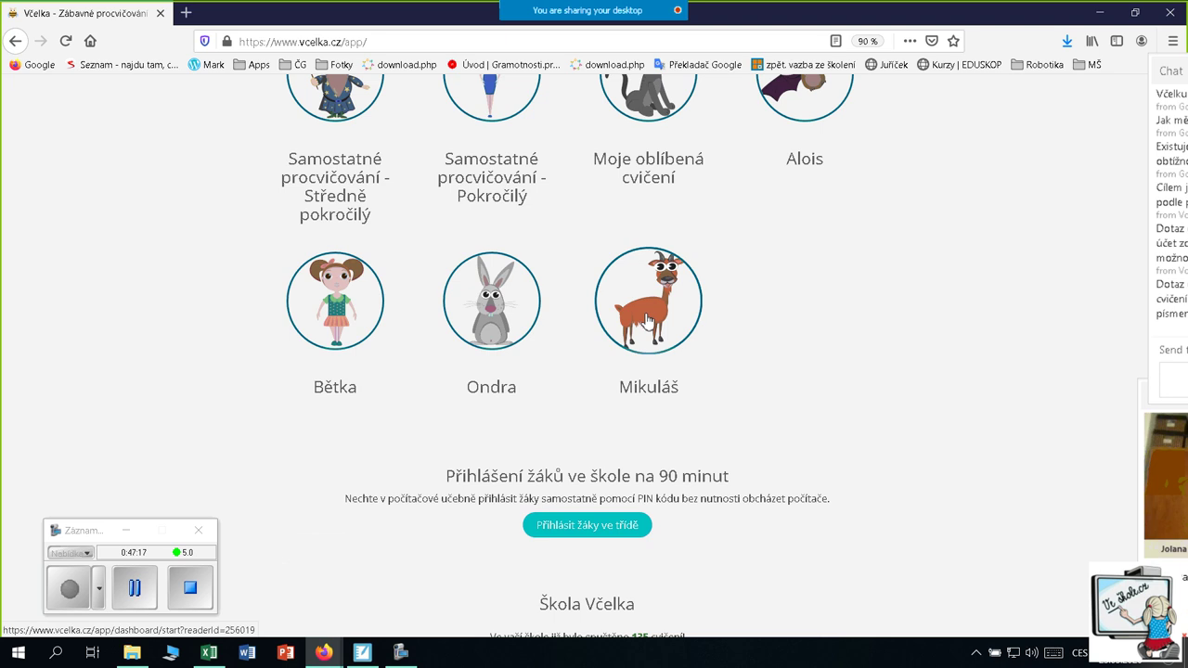
{"action": "scroll", "coordinate": [647, 318], "scroll_direction": "down", "scroll_amount": 1}
{"action": "left_click", "coordinate": [650, 244]}
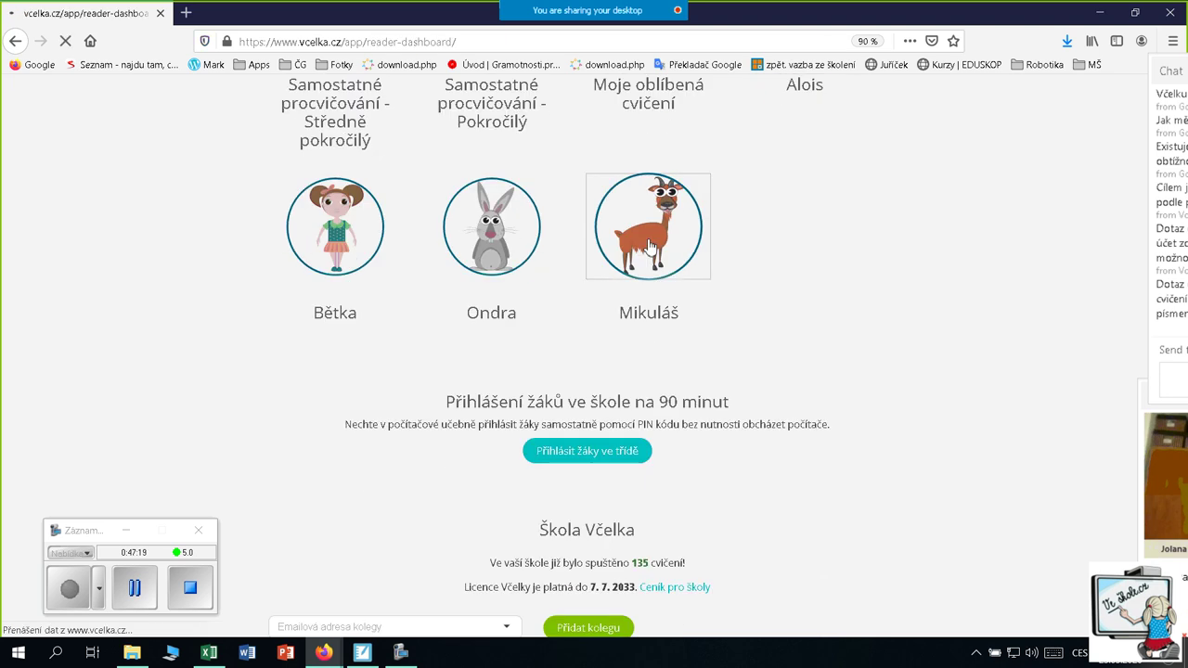
{"action": "scroll", "coordinate": [652, 279], "scroll_direction": "up", "scroll_amount": 1}
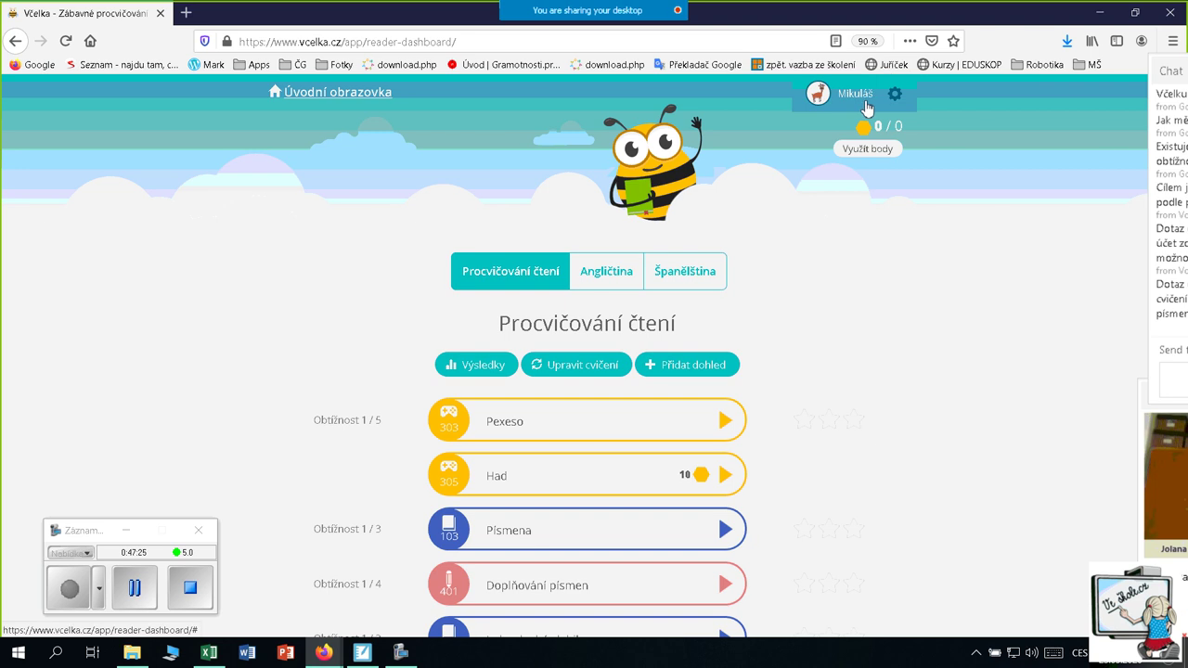
{"action": "scroll", "coordinate": [789, 183], "scroll_direction": "down", "scroll_amount": 2}
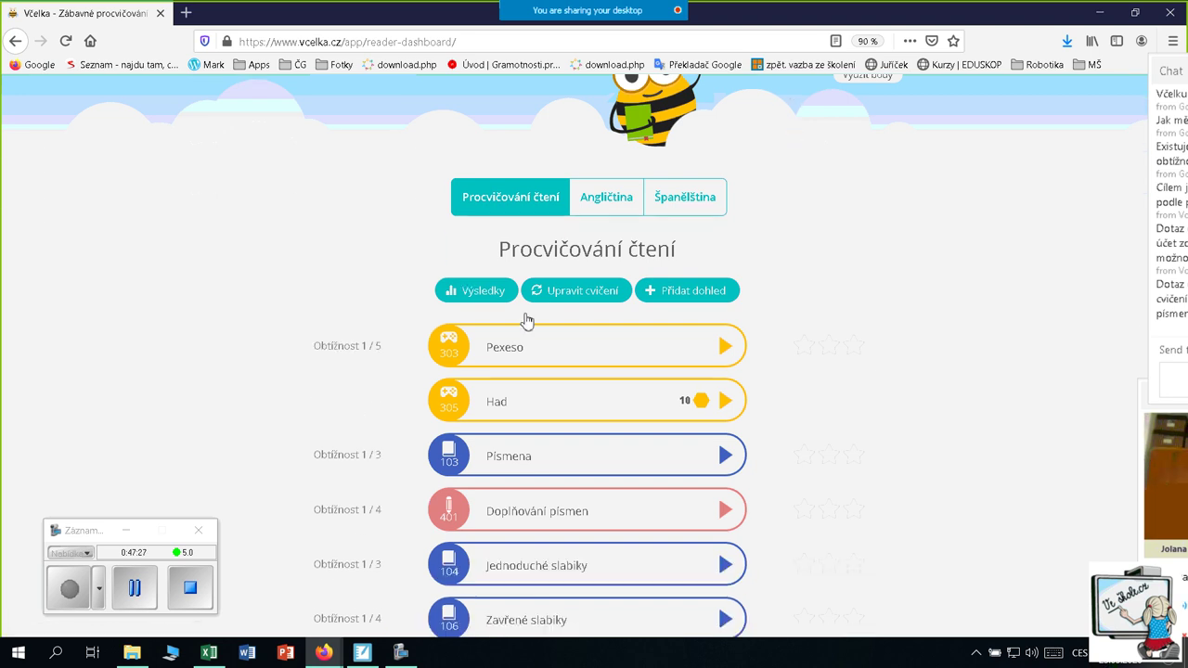
{"action": "scroll", "coordinate": [371, 344], "scroll_direction": "down", "scroll_amount": 3}
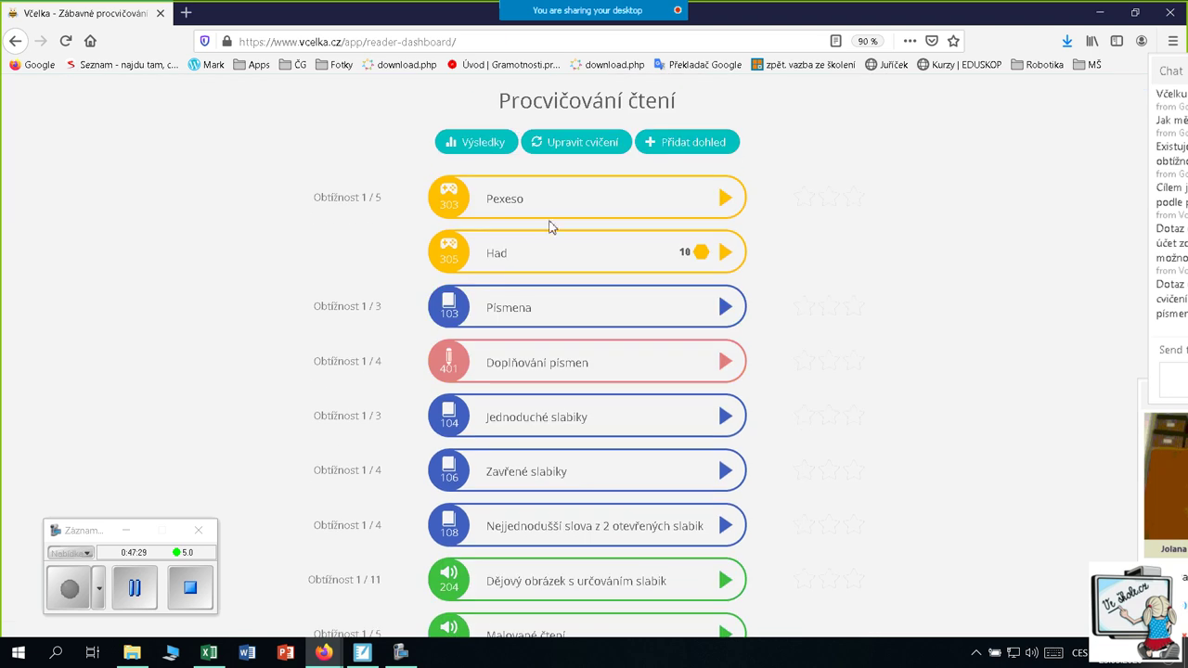
{"action": "scroll", "coordinate": [449, 239], "scroll_direction": "down", "scroll_amount": 2}
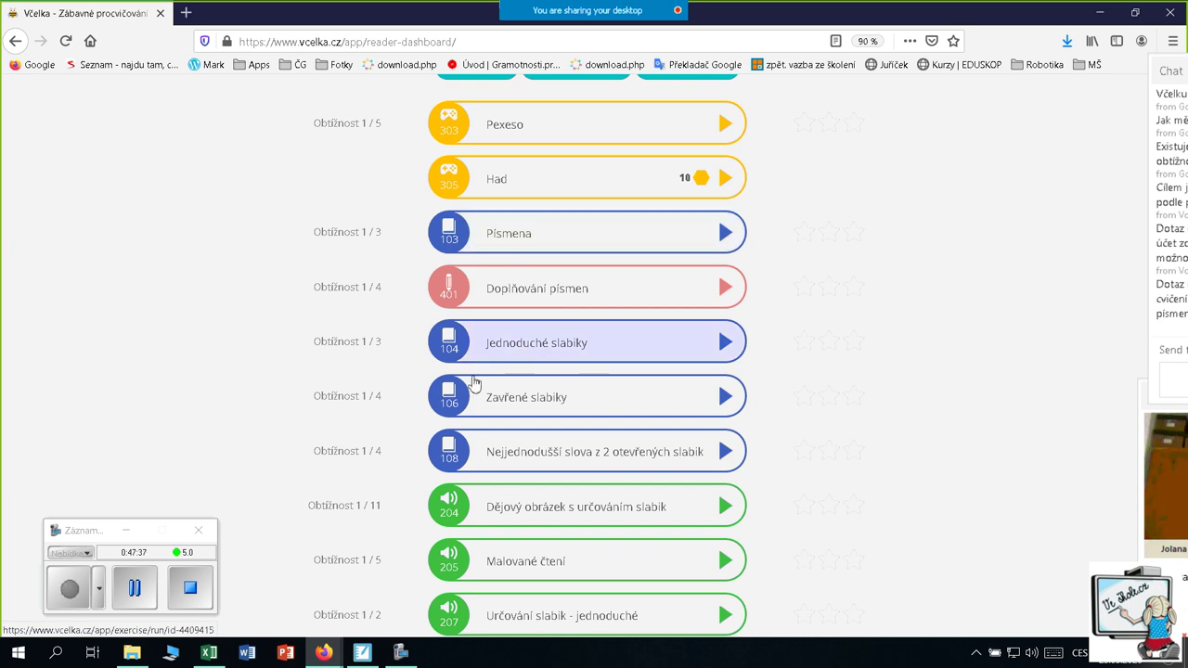
{"action": "scroll", "coordinate": [434, 288], "scroll_direction": "down", "scroll_amount": 2}
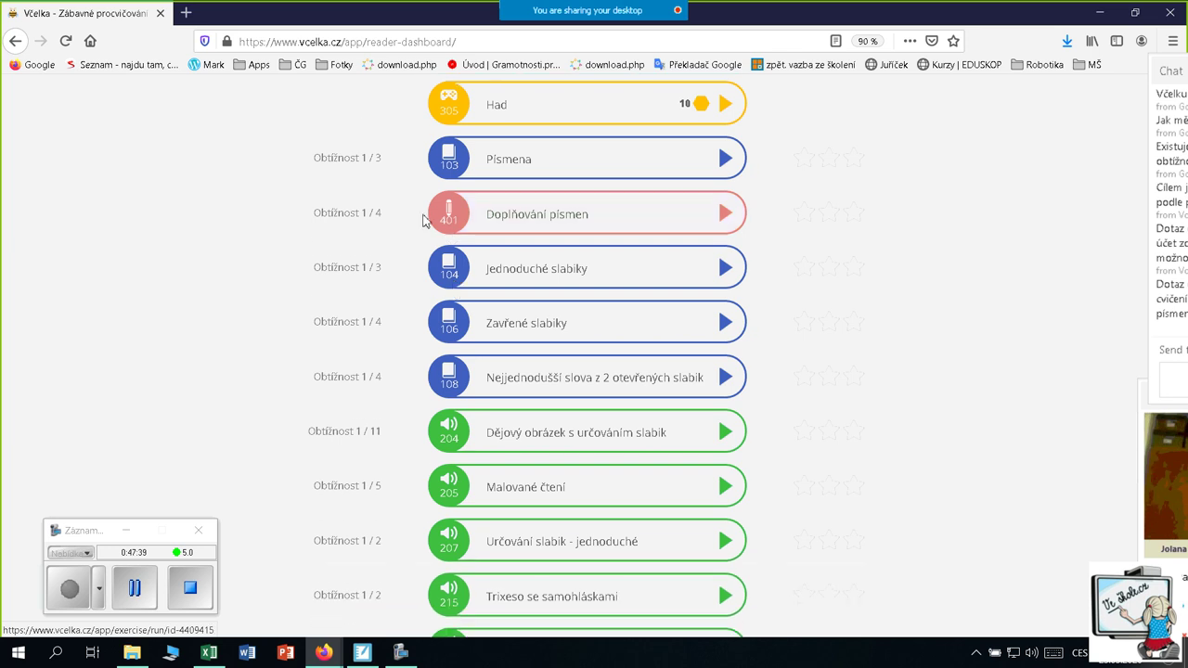
{"action": "scroll", "coordinate": [658, 318], "scroll_direction": "down", "scroll_amount": 4}
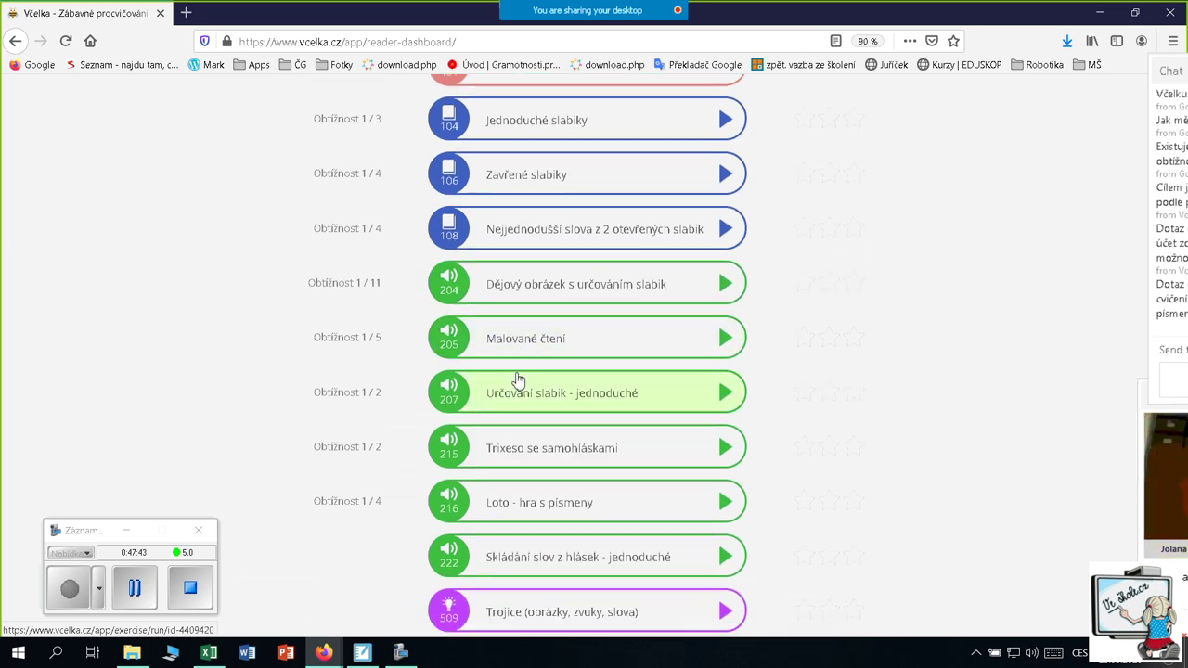
{"action": "scroll", "coordinate": [516, 379], "scroll_direction": "down", "scroll_amount": 5}
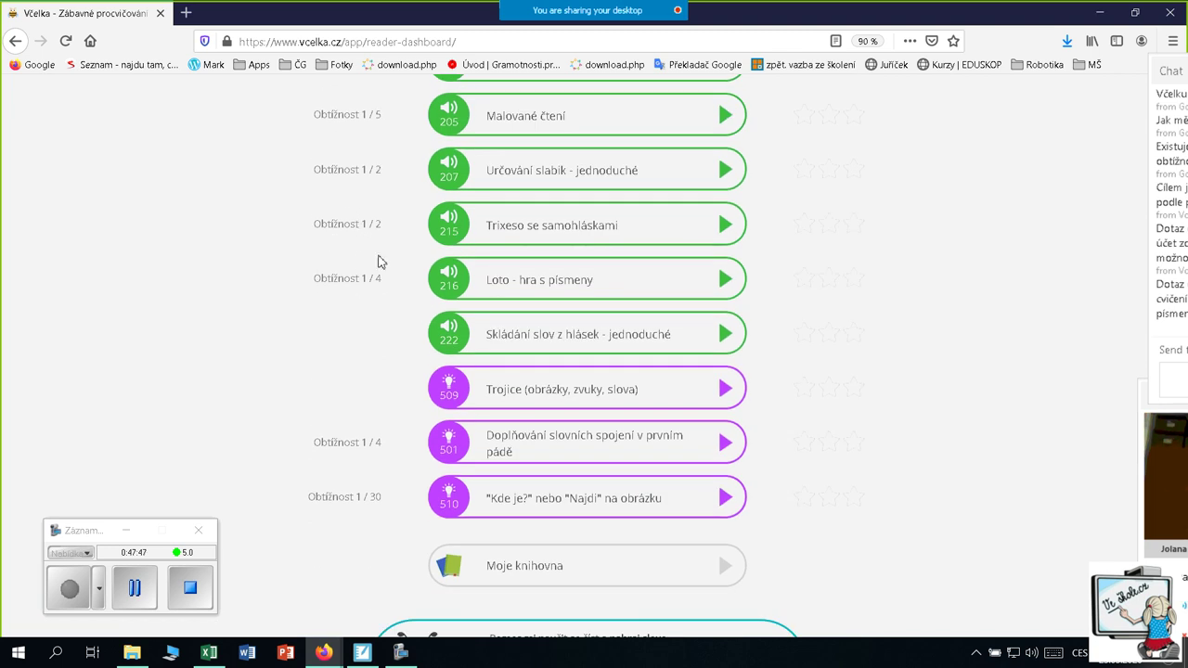
{"action": "scroll", "coordinate": [378, 260], "scroll_direction": "up", "scroll_amount": 5}
{"action": "scroll", "coordinate": [379, 264], "scroll_direction": "down", "scroll_amount": 10}
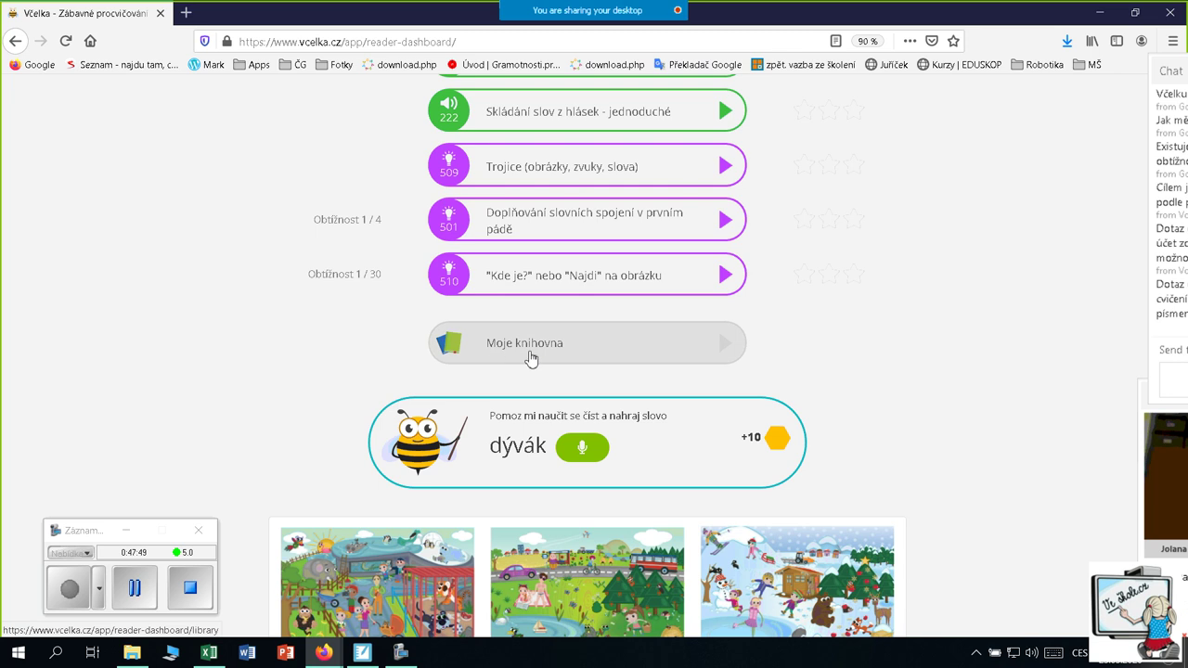
{"action": "scroll", "coordinate": [779, 329], "scroll_direction": "up", "scroll_amount": 2}
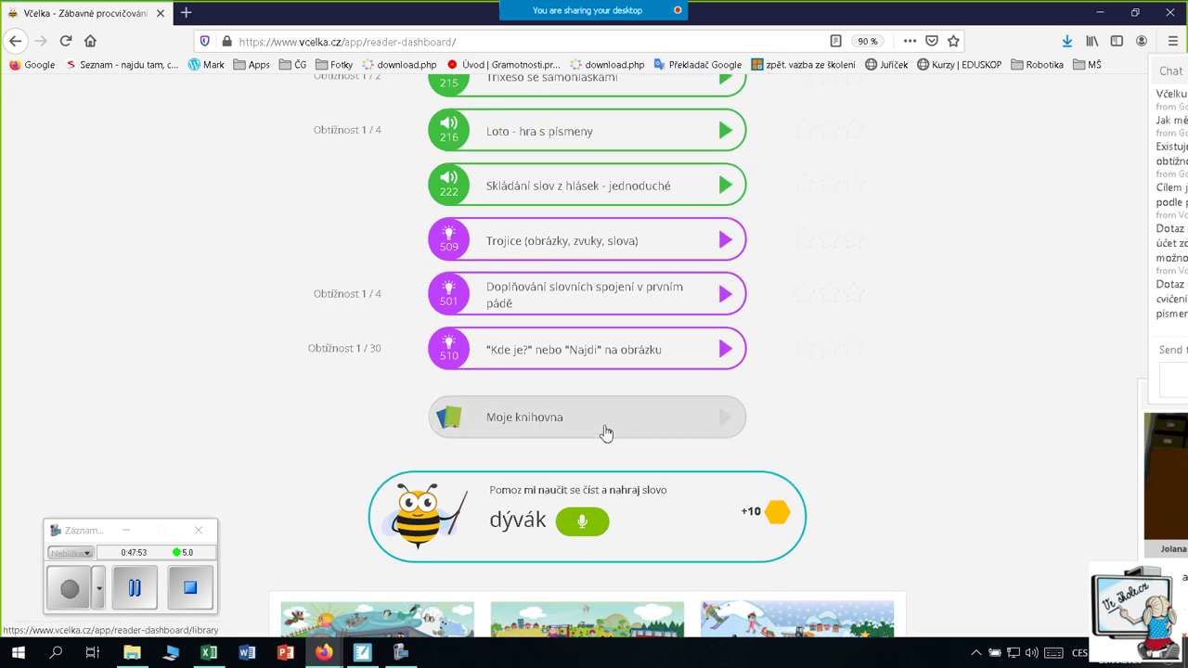
{"action": "scroll", "coordinate": [604, 434], "scroll_direction": "down", "scroll_amount": 4}
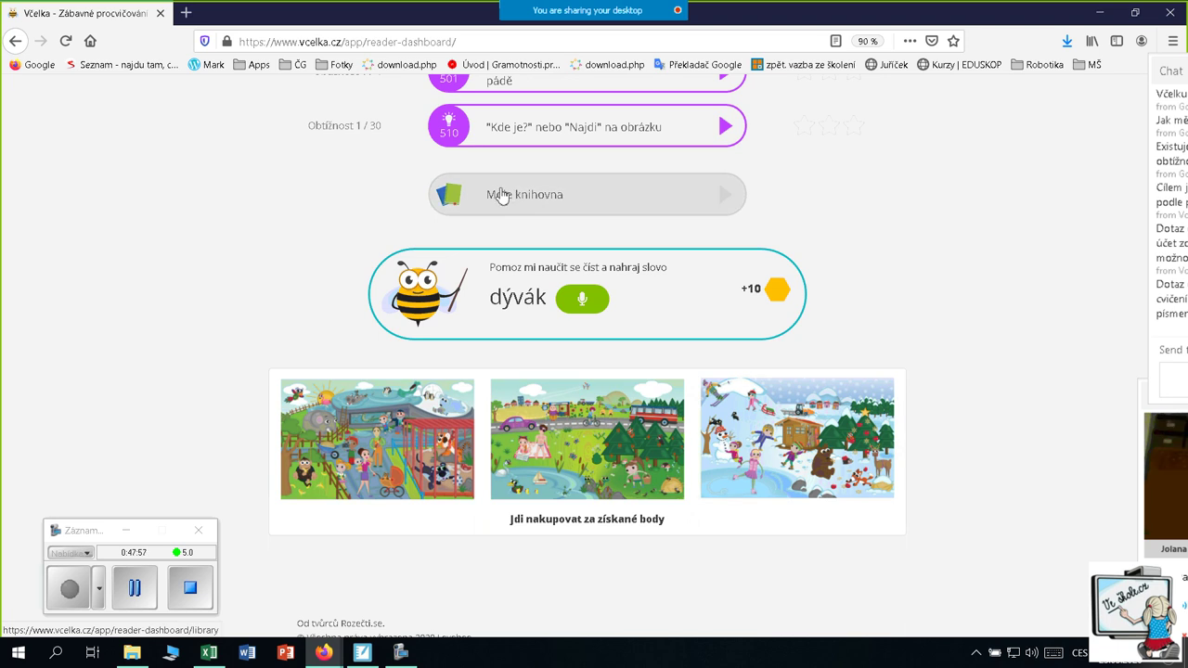
{"action": "scroll", "coordinate": [493, 425], "scroll_direction": "up", "scroll_amount": 3}
{"action": "scroll", "coordinate": [496, 424], "scroll_direction": "up", "scroll_amount": 6}
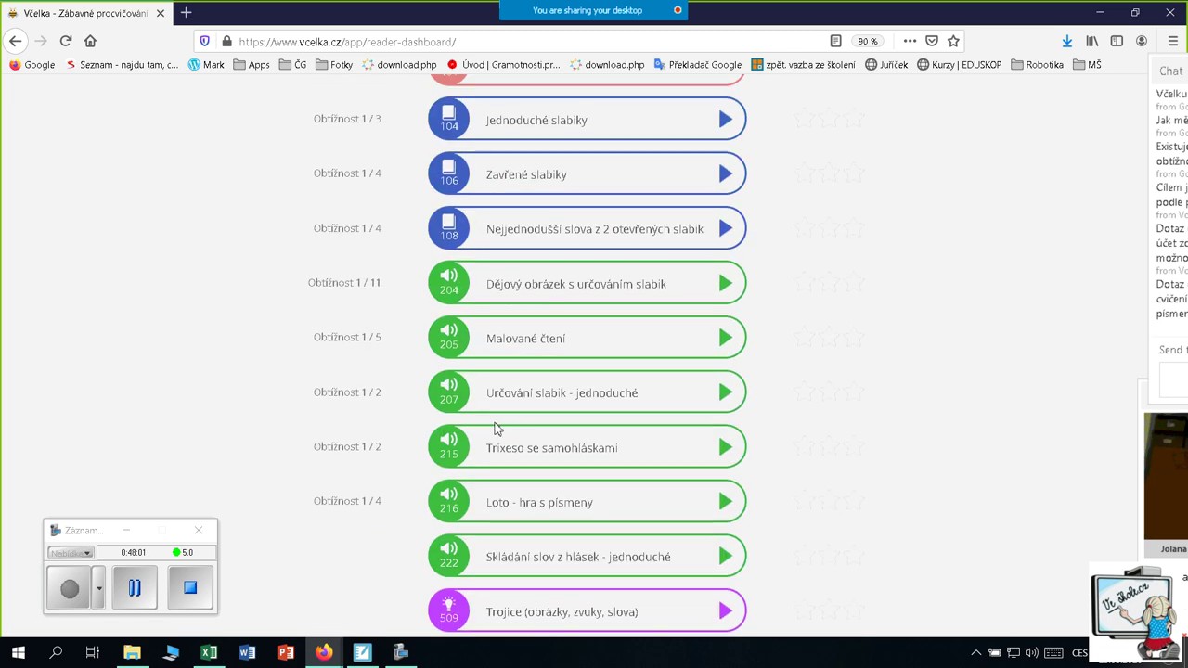
{"action": "scroll", "coordinate": [501, 424], "scroll_direction": "down", "scroll_amount": 8}
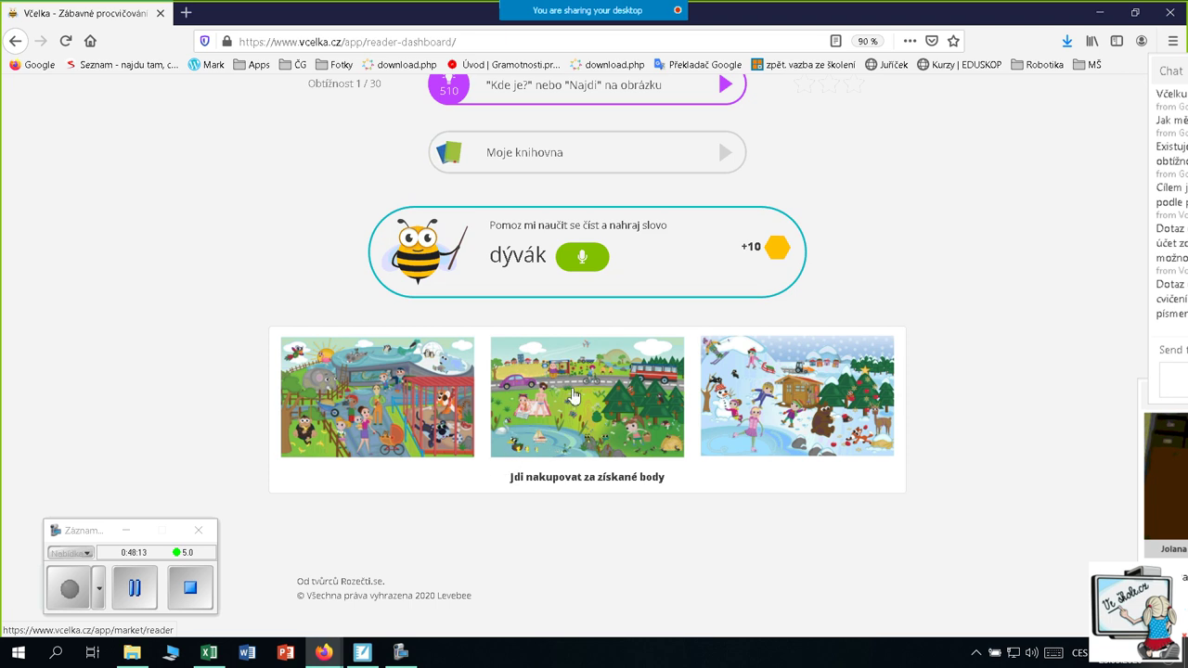
{"action": "scroll", "coordinate": [572, 396], "scroll_direction": "up", "scroll_amount": 3}
{"action": "scroll", "coordinate": [894, 358], "scroll_direction": "up", "scroll_amount": 10}
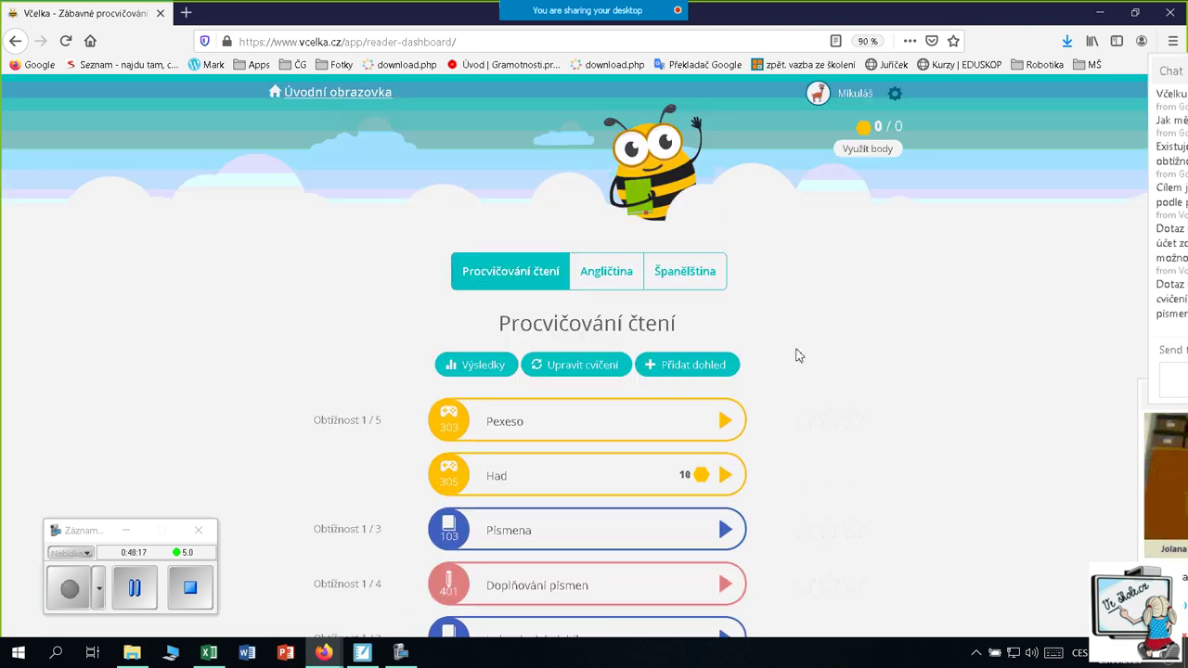
Return to the Úvodní obrazovka and scroll down through the reader icons
{"action": "left_click", "coordinate": [332, 94]}
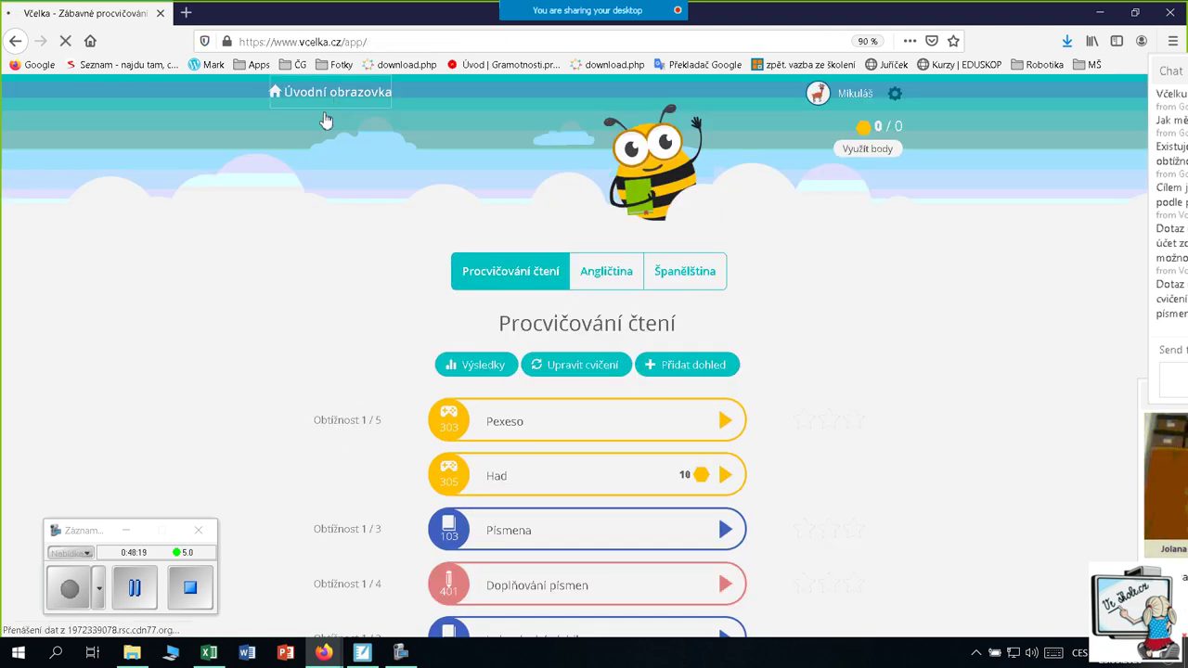
{"action": "scroll", "coordinate": [586, 272], "scroll_direction": "down", "scroll_amount": 1}
{"action": "scroll", "coordinate": [587, 272], "scroll_direction": "down", "scroll_amount": 2}
{"action": "scroll", "coordinate": [545, 213], "scroll_direction": "down", "scroll_amount": 4}
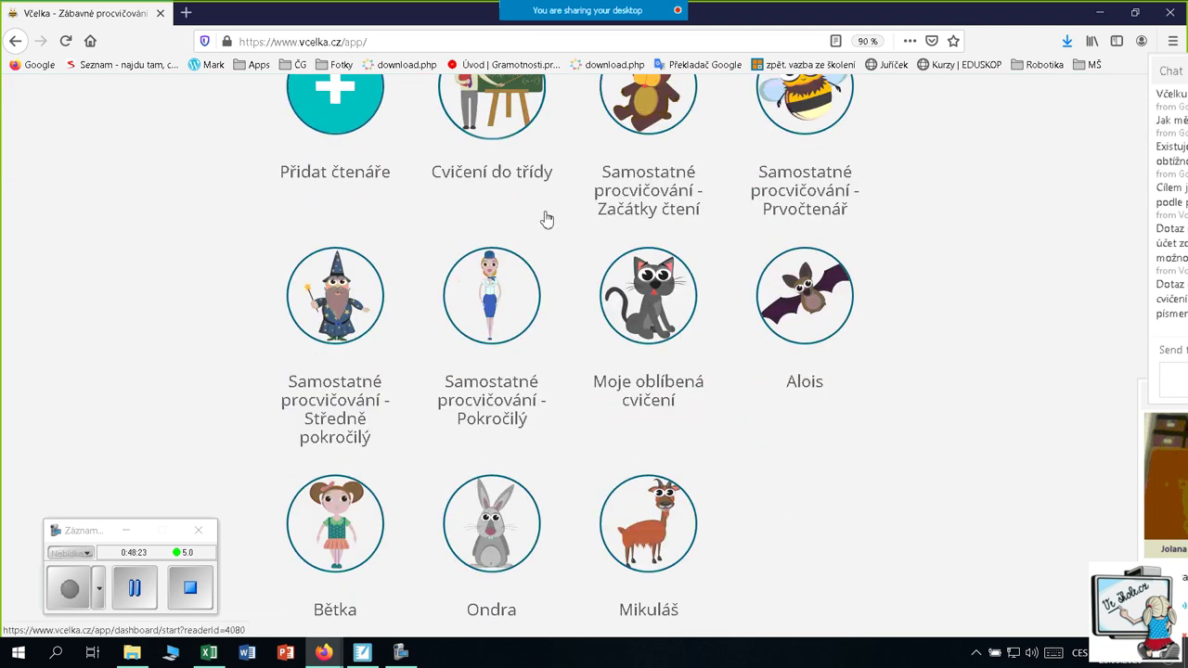
Open the second pupil's dashboard at 100 of 270 points, with Tetris listed first
{"action": "left_click", "coordinate": [496, 489]}
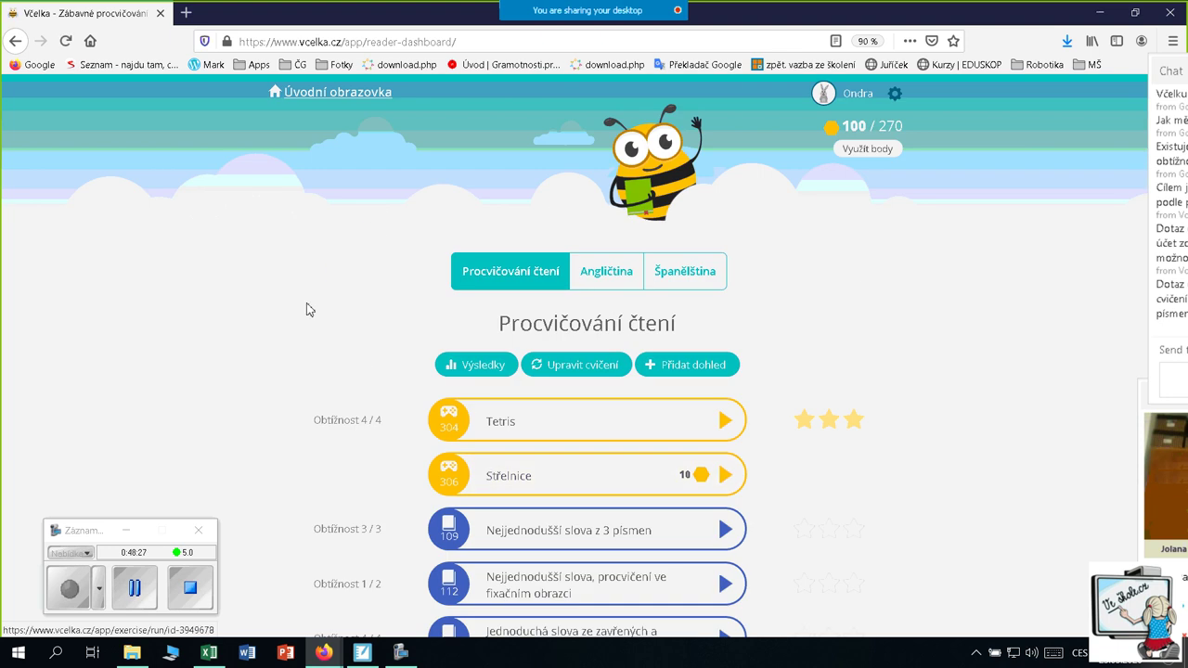
{"action": "scroll", "coordinate": [307, 302], "scroll_direction": "down", "scroll_amount": 2}
{"action": "scroll", "coordinate": [631, 219], "scroll_direction": "up", "scroll_amount": 2}
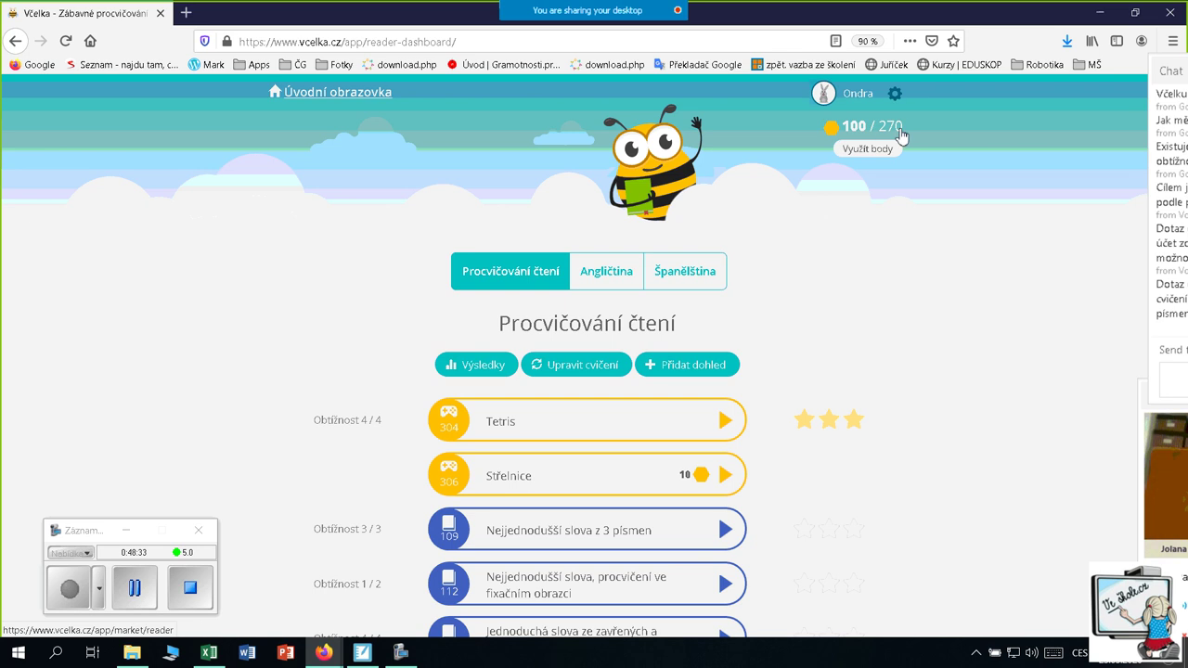
{"action": "scroll", "coordinate": [852, 242], "scroll_direction": "down", "scroll_amount": 2}
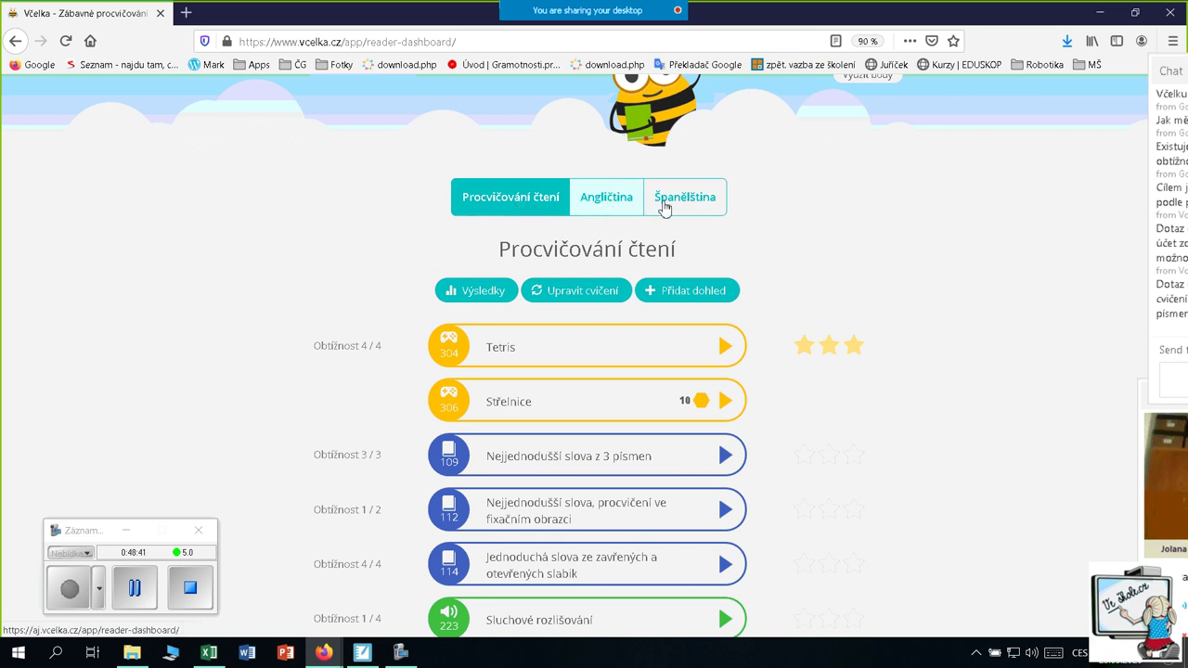
{"action": "scroll", "coordinate": [417, 411], "scroll_direction": "down", "scroll_amount": 3}
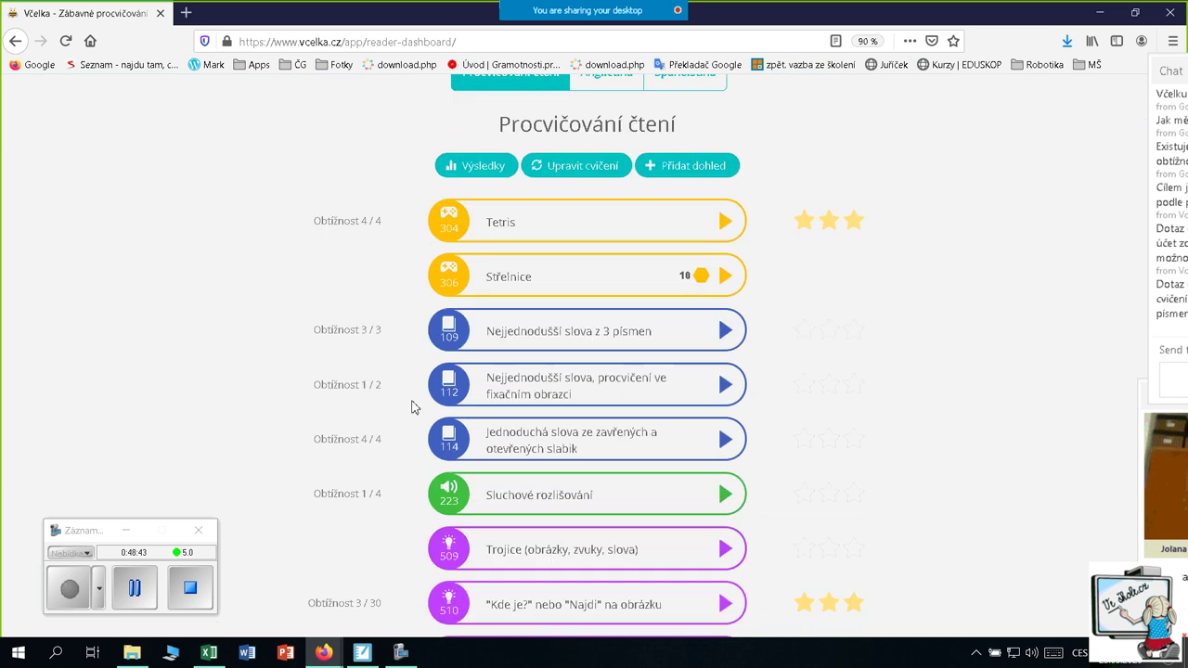
{"action": "scroll", "coordinate": [407, 392], "scroll_direction": "up", "scroll_amount": 2}
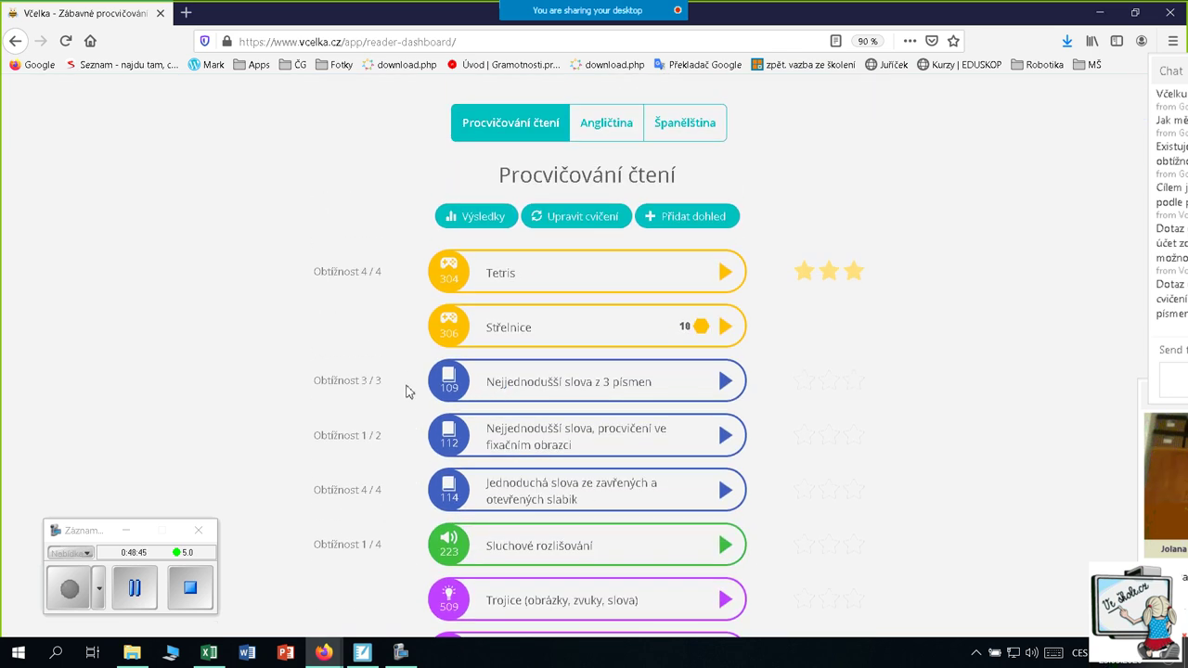
Show the reader's Výsledky chart and load older 16. 3. results into the table
{"action": "left_click", "coordinate": [480, 228]}
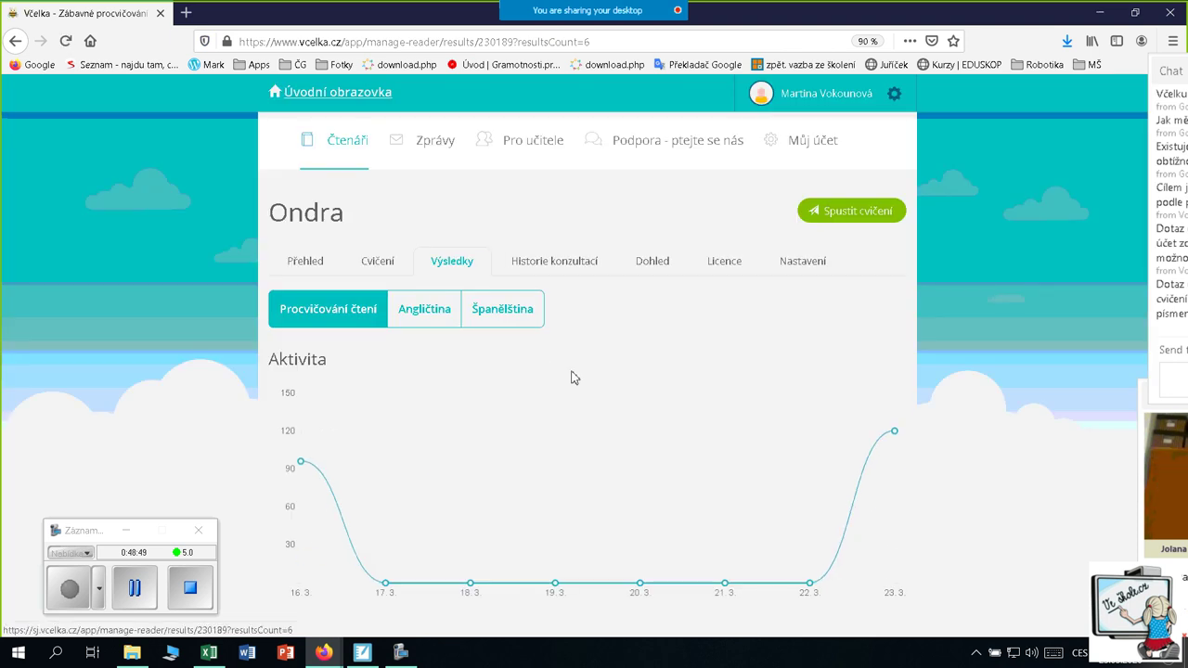
{"action": "scroll", "coordinate": [573, 375], "scroll_direction": "down", "scroll_amount": 2}
{"action": "scroll", "coordinate": [573, 375], "scroll_direction": "down", "scroll_amount": 2}
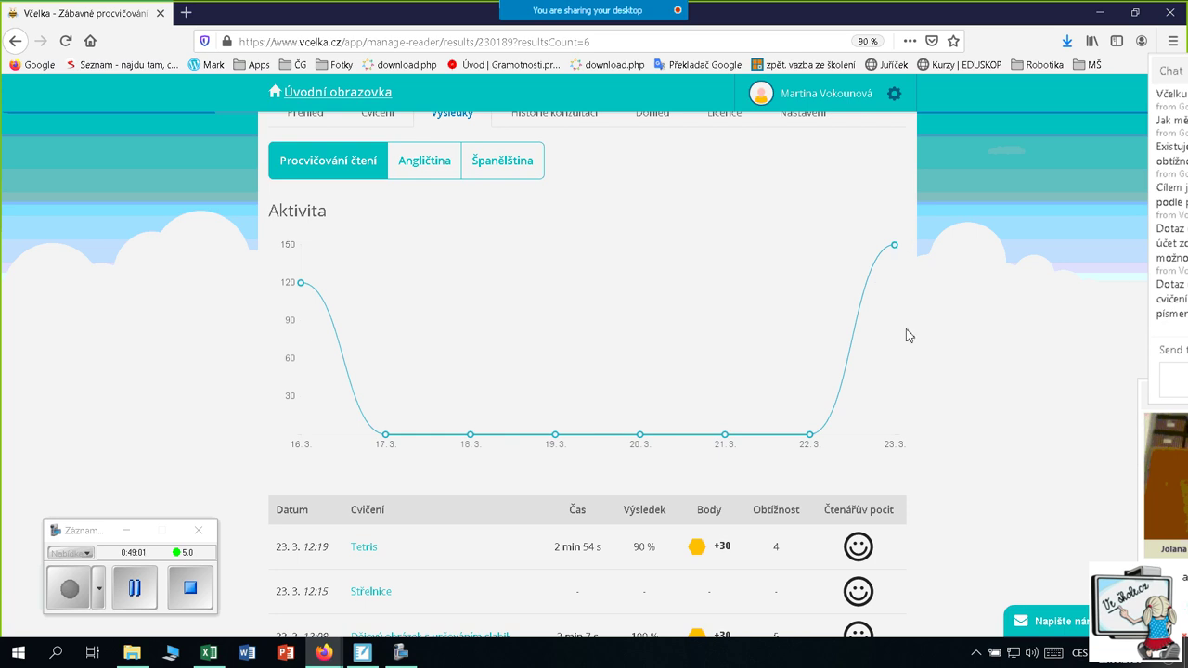
{"action": "scroll", "coordinate": [905, 378], "scroll_direction": "down", "scroll_amount": 3}
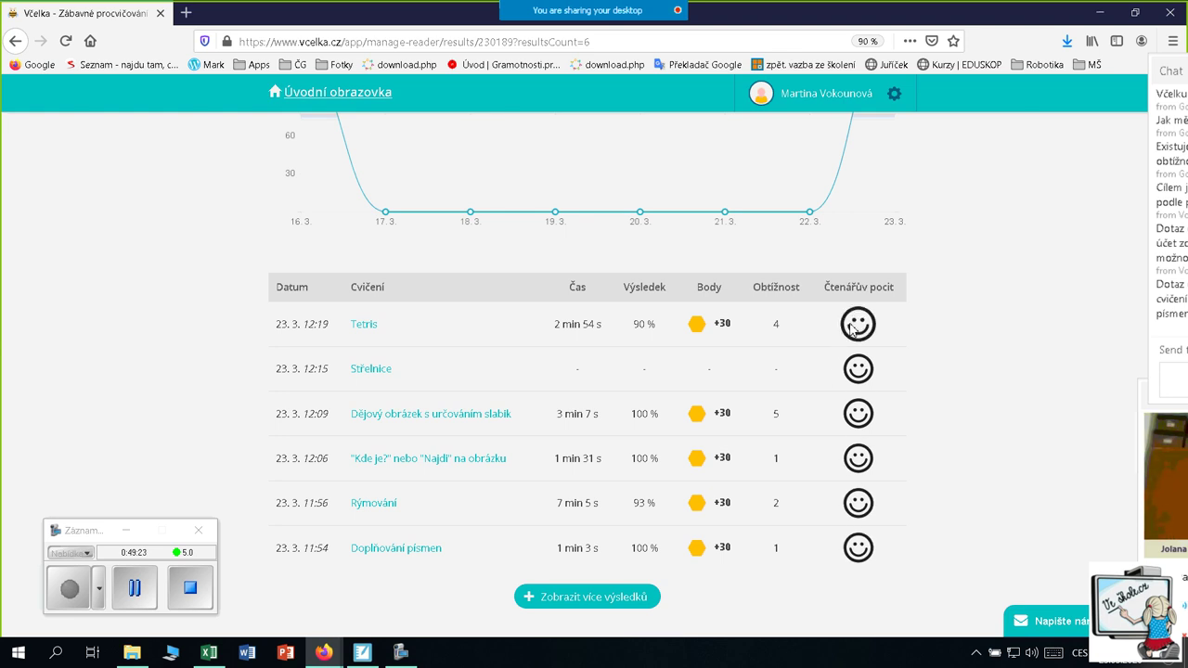
{"action": "scroll", "coordinate": [960, 356], "scroll_direction": "down", "scroll_amount": 3}
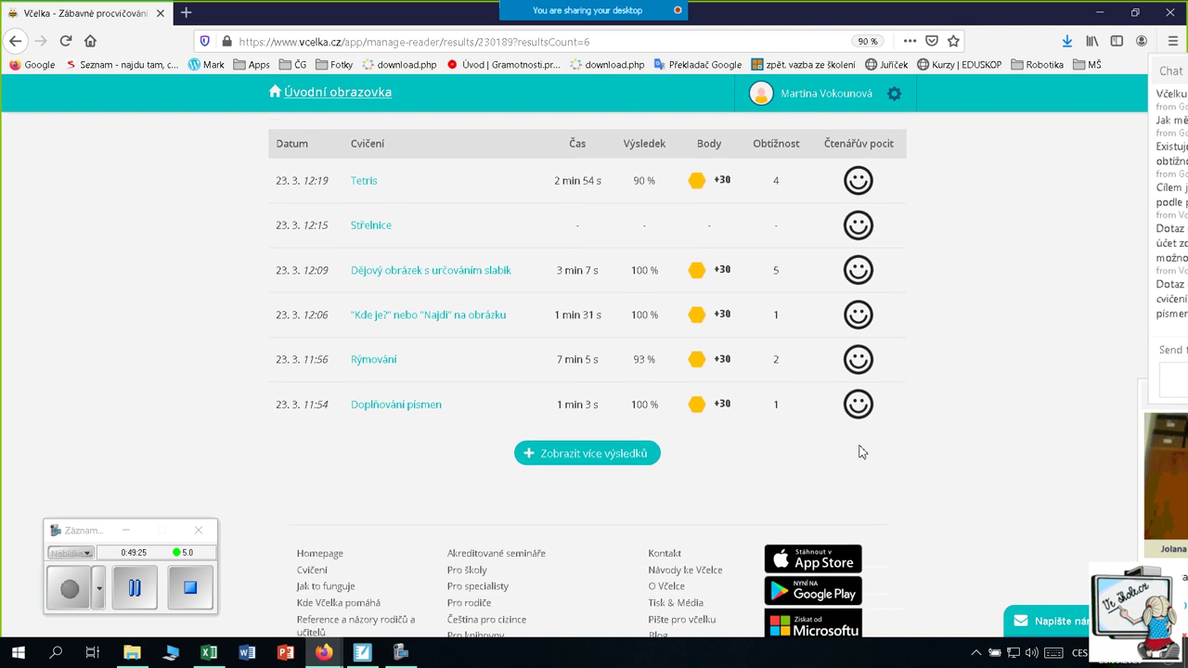
{"action": "left_click", "coordinate": [594, 455]}
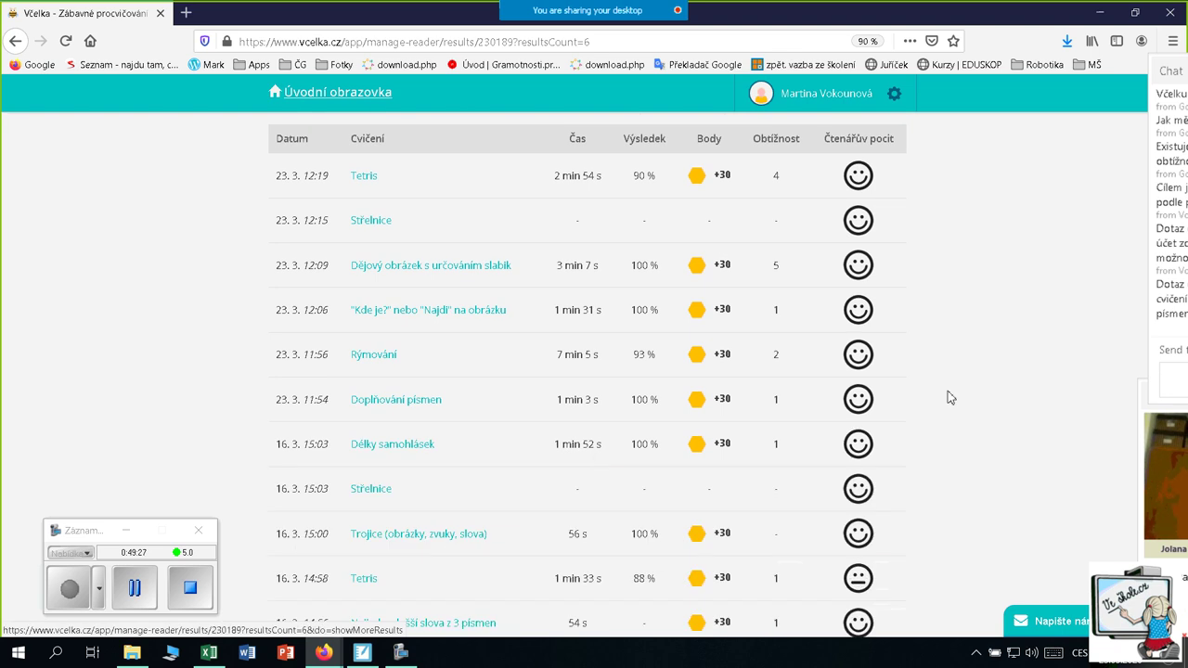
{"action": "scroll", "coordinate": [658, 387], "scroll_direction": "down", "scroll_amount": 3}
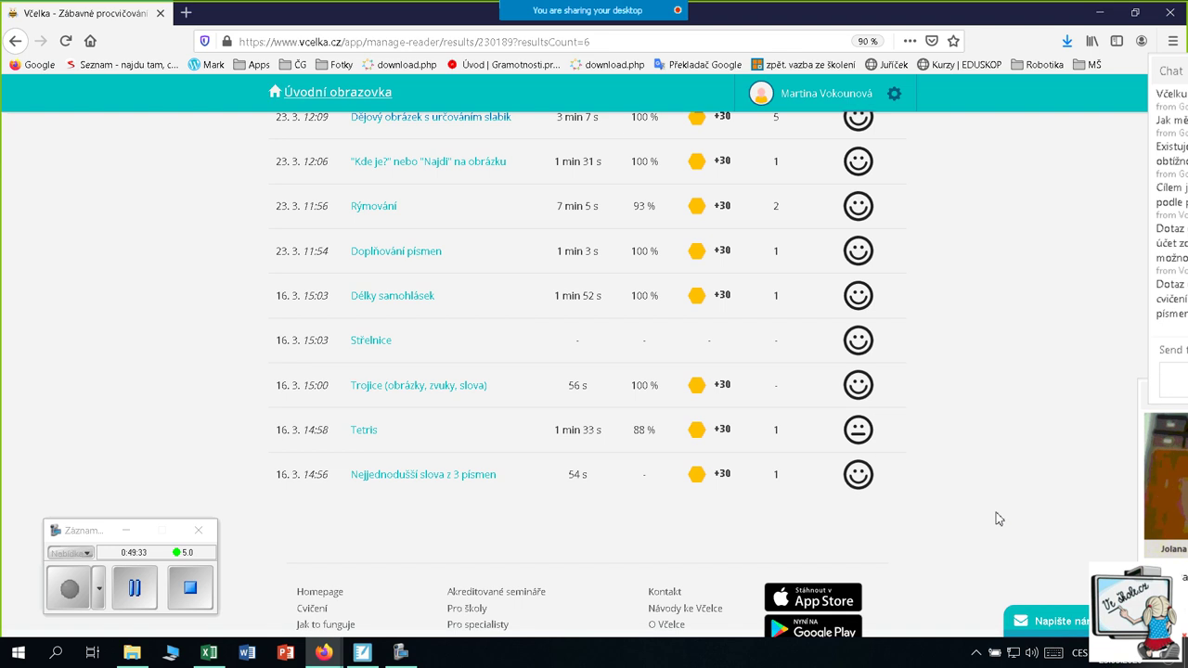
{"action": "scroll", "coordinate": [998, 519], "scroll_direction": "up", "scroll_amount": 6}
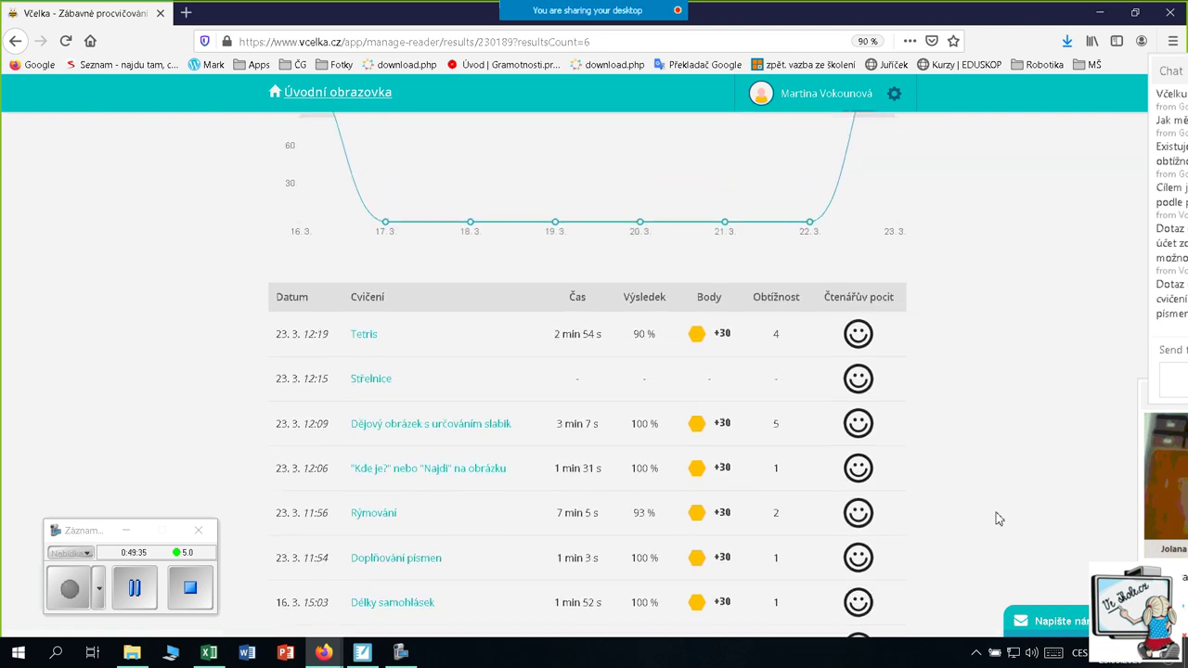
{"action": "scroll", "coordinate": [997, 519], "scroll_direction": "up", "scroll_amount": 2}
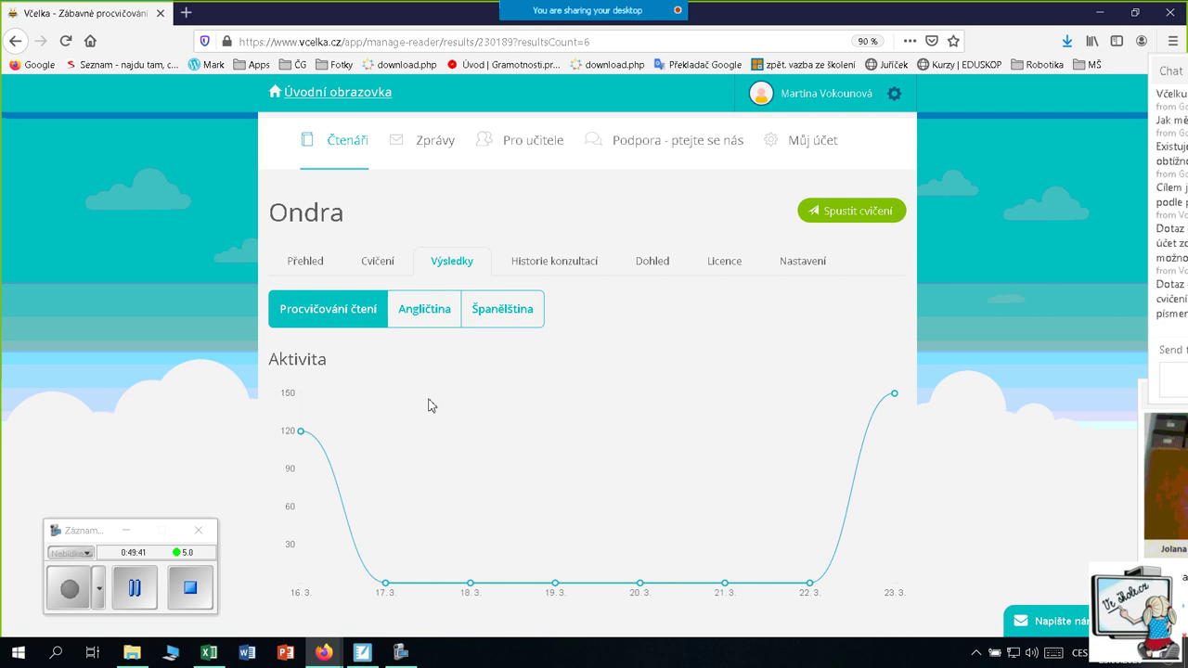
Open the reader's Cvičení exercise-list settings in the advanced editor
{"action": "left_click", "coordinate": [383, 264]}
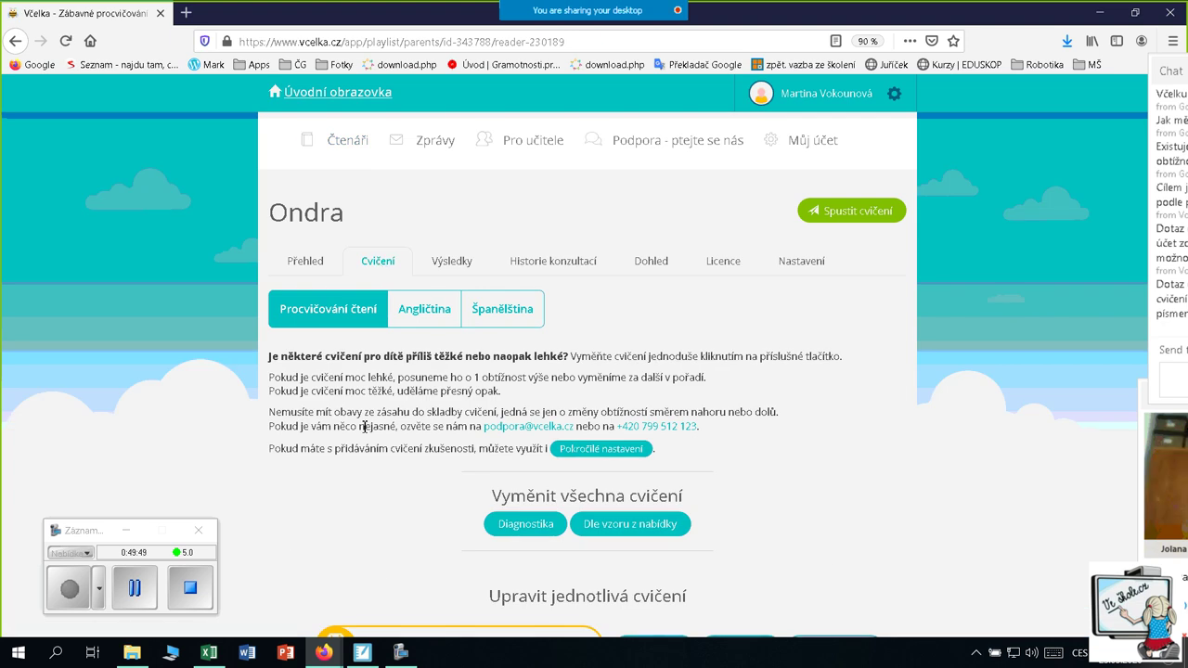
{"action": "scroll", "coordinate": [348, 434], "scroll_direction": "down", "scroll_amount": 2}
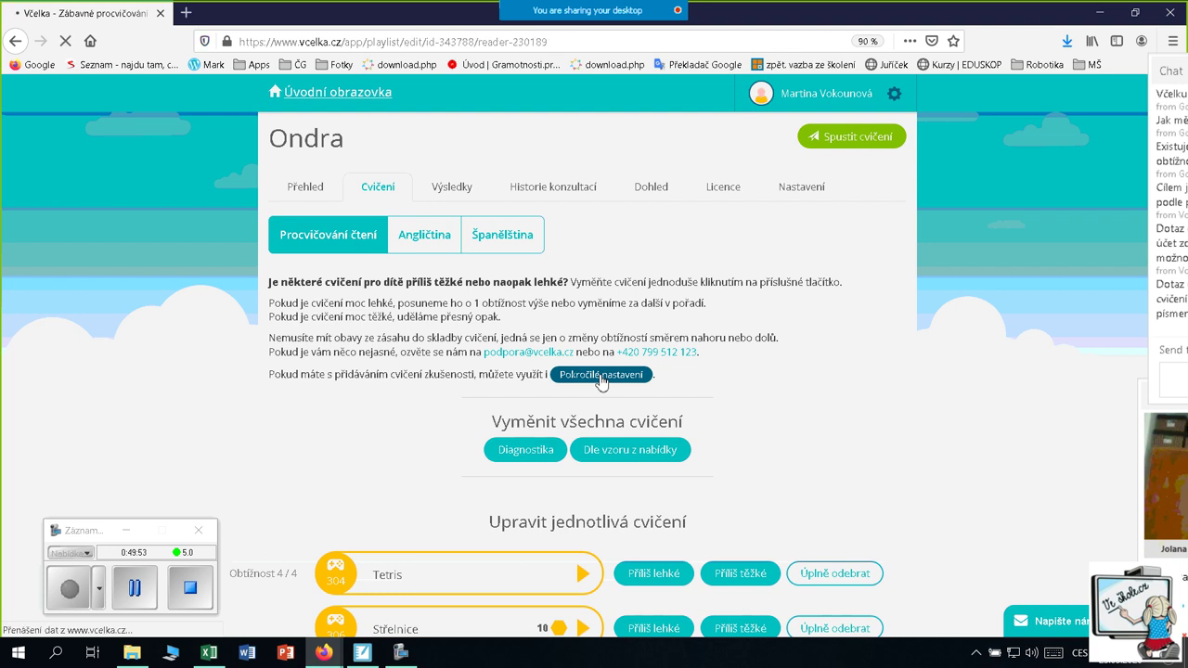
{"action": "scroll", "coordinate": [728, 311], "scroll_direction": "down", "scroll_amount": 3}
{"action": "scroll", "coordinate": [663, 286], "scroll_direction": "down", "scroll_amount": 1}
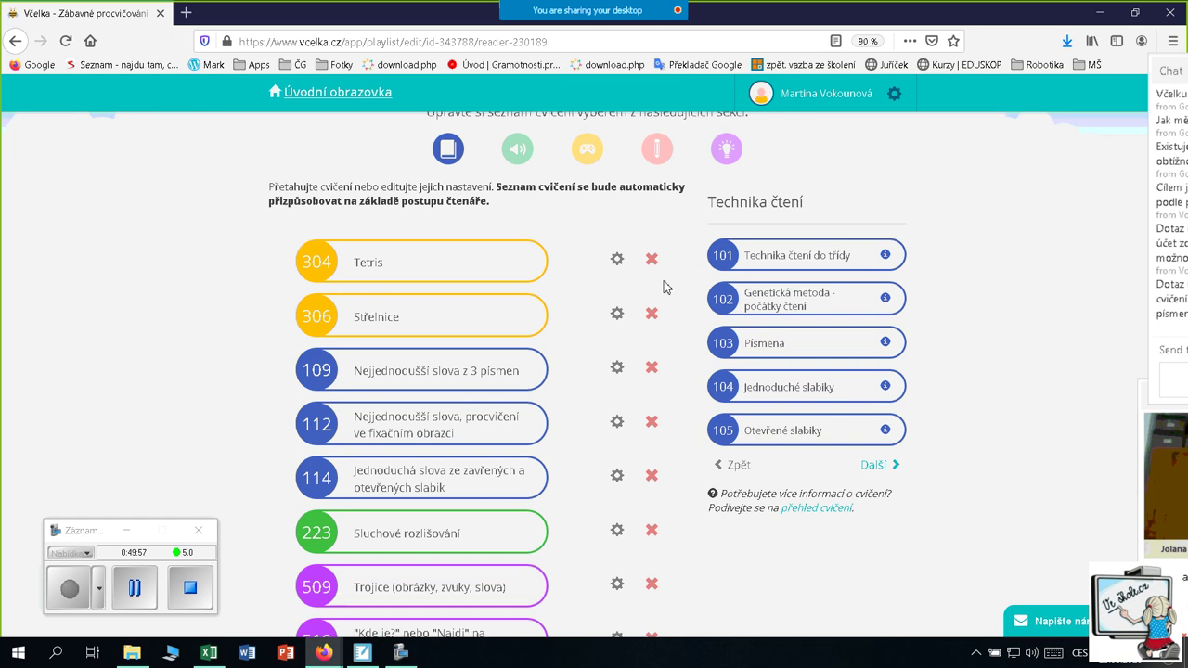
{"action": "scroll", "coordinate": [622, 299], "scroll_direction": "up", "scroll_amount": 3}
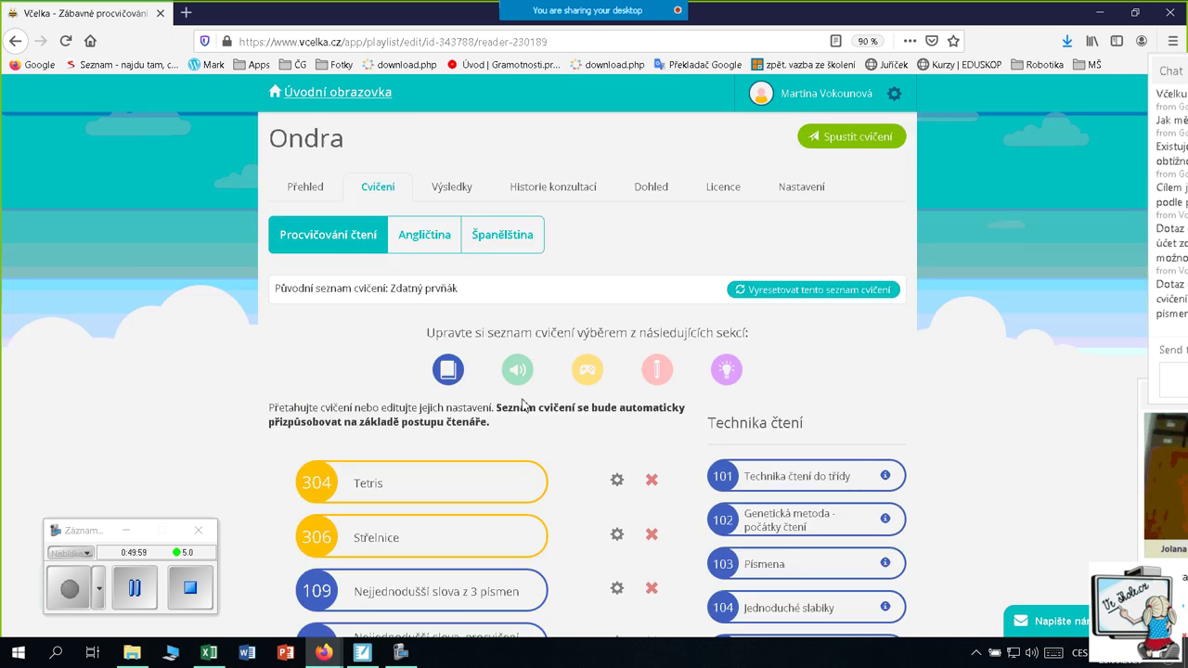
Show the Hry games catalogue with Trojice, Pexeso, Tetris and Had
{"action": "left_click", "coordinate": [589, 371]}
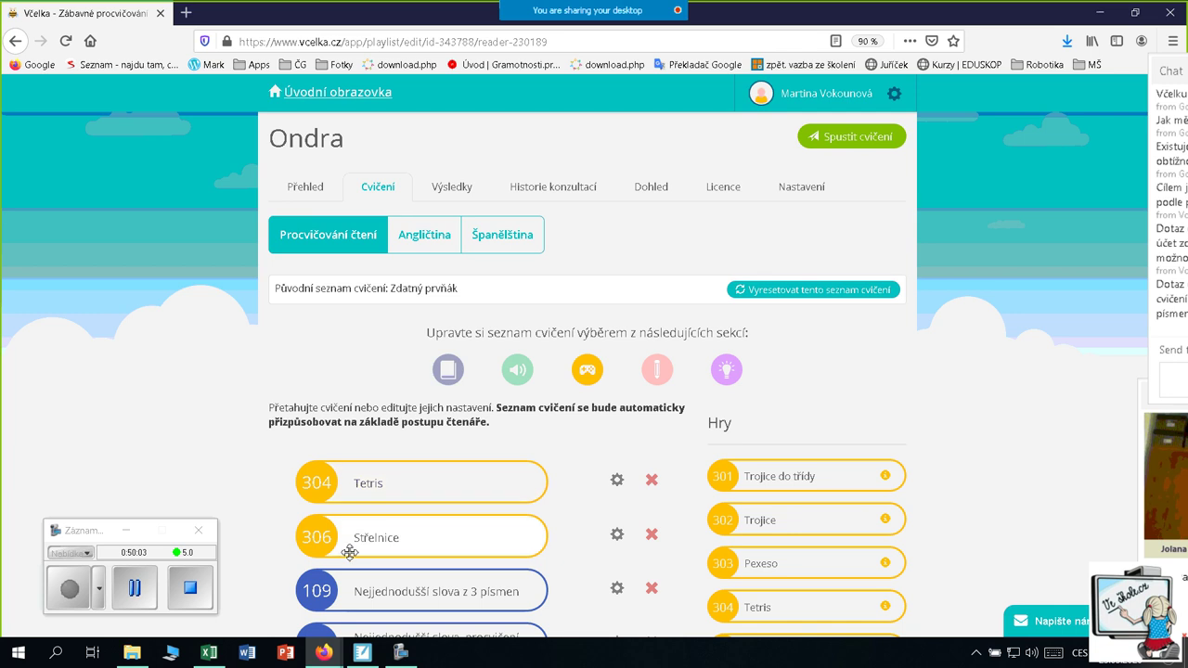
{"action": "scroll", "coordinate": [581, 491], "scroll_direction": "down", "scroll_amount": 1}
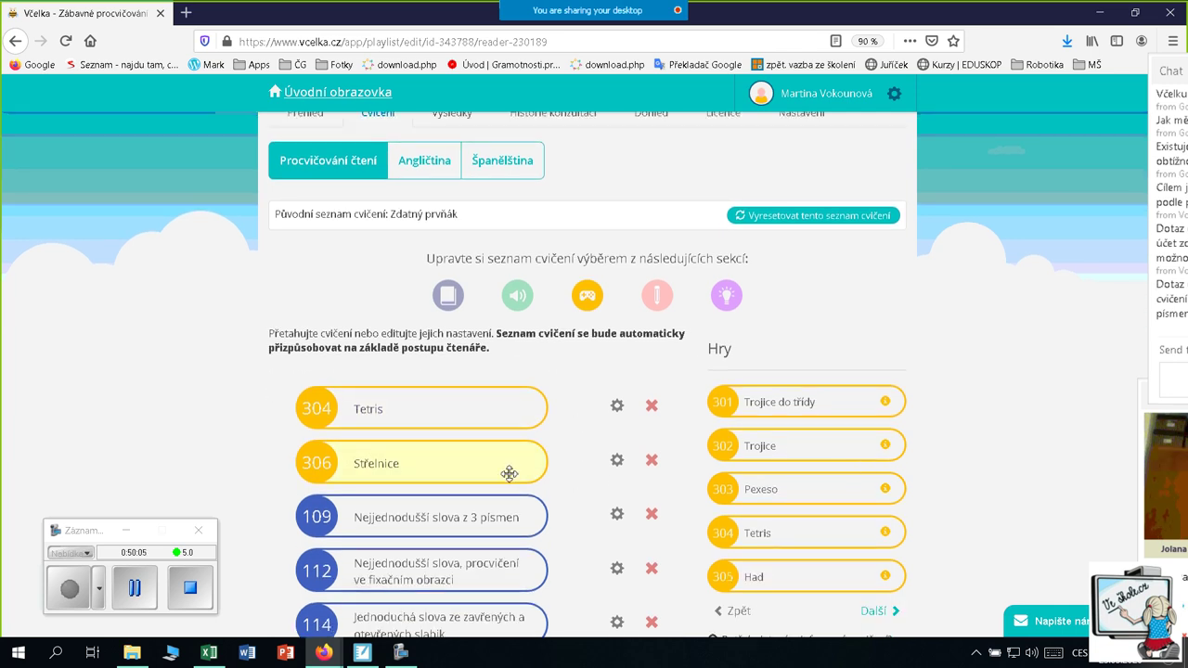
{"action": "scroll", "coordinate": [603, 450], "scroll_direction": "down", "scroll_amount": 1}
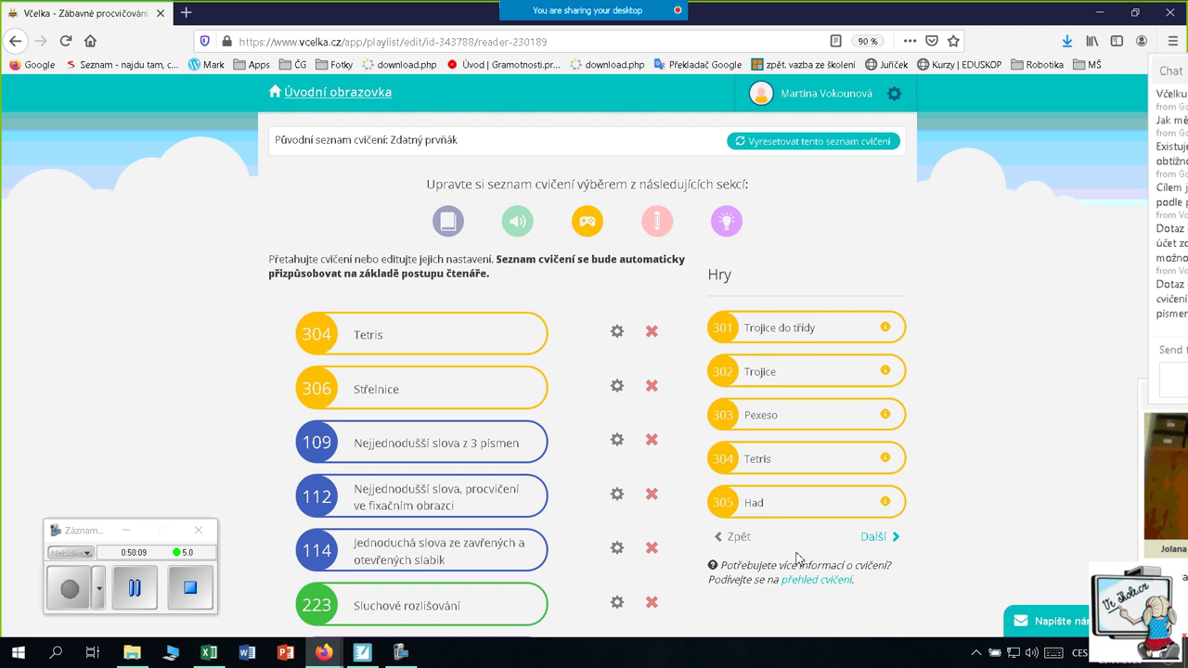
{"action": "left_click_drag", "start_coordinate": [766, 378], "coordinate": [406, 379]}
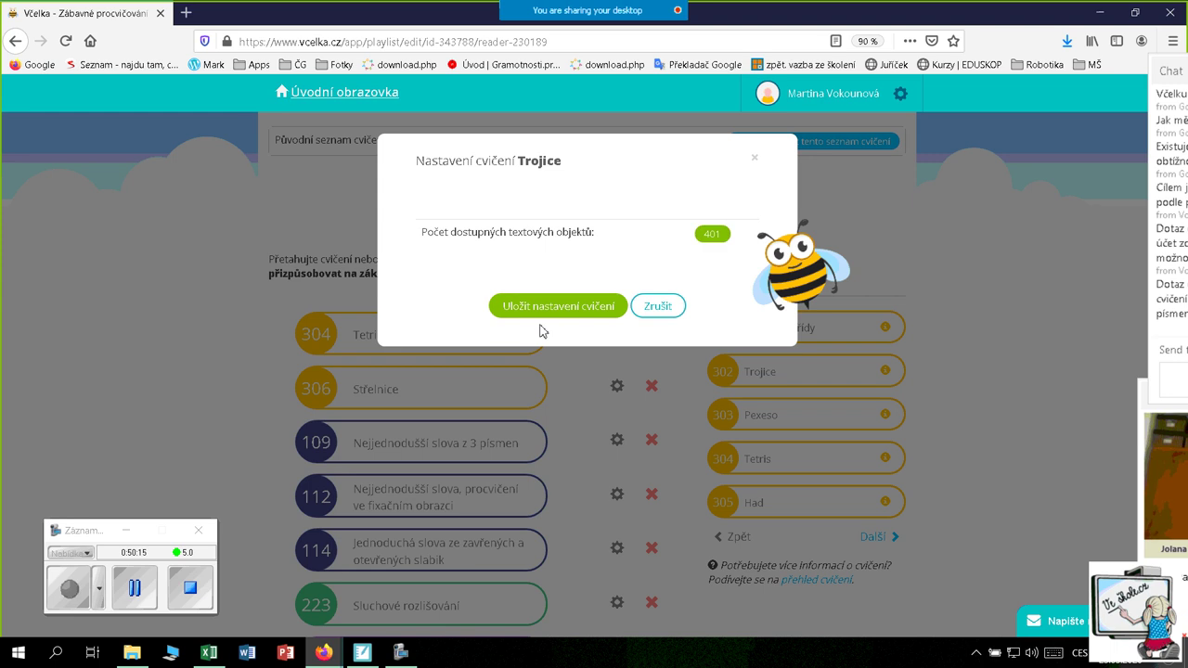
{"action": "left_click", "coordinate": [595, 316]}
{"action": "scroll", "coordinate": [544, 393], "scroll_direction": "down", "scroll_amount": 5}
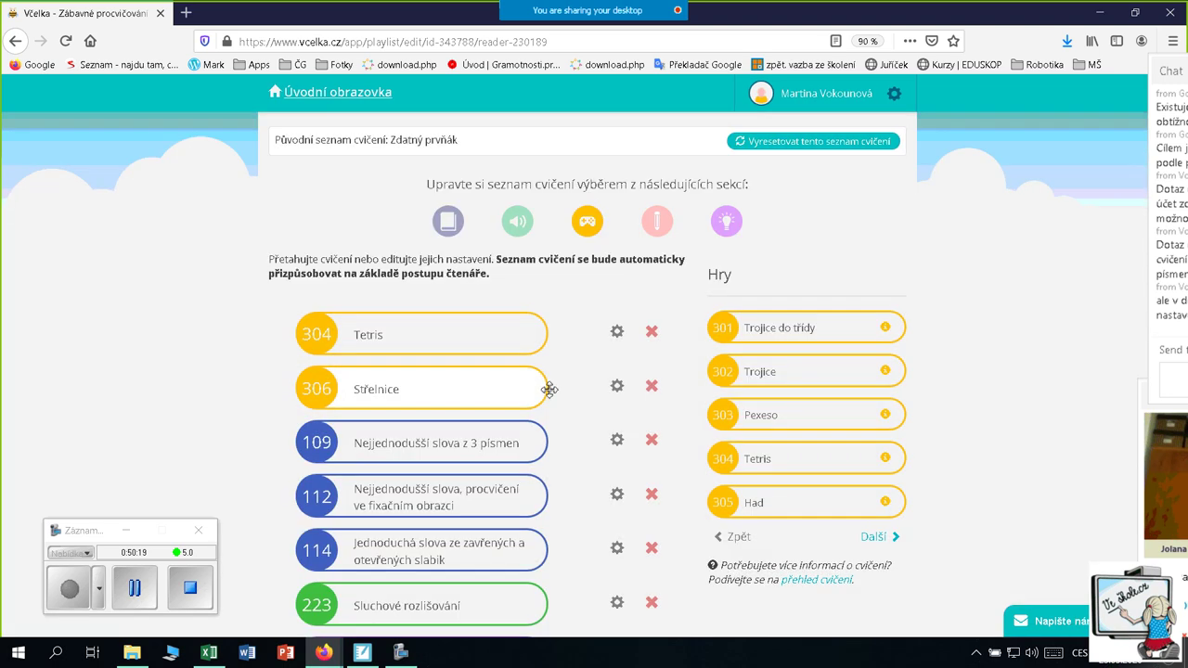
{"action": "scroll", "coordinate": [529, 390], "scroll_direction": "down", "scroll_amount": 4}
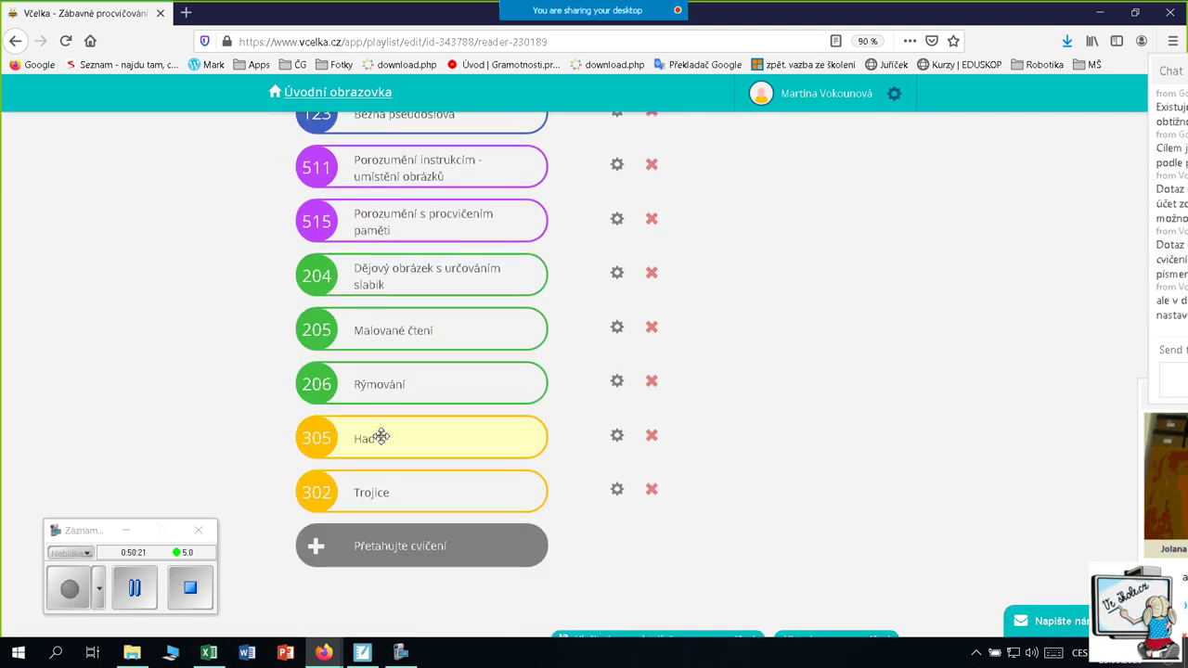
{"action": "scroll", "coordinate": [588, 482], "scroll_direction": "up", "scroll_amount": 6}
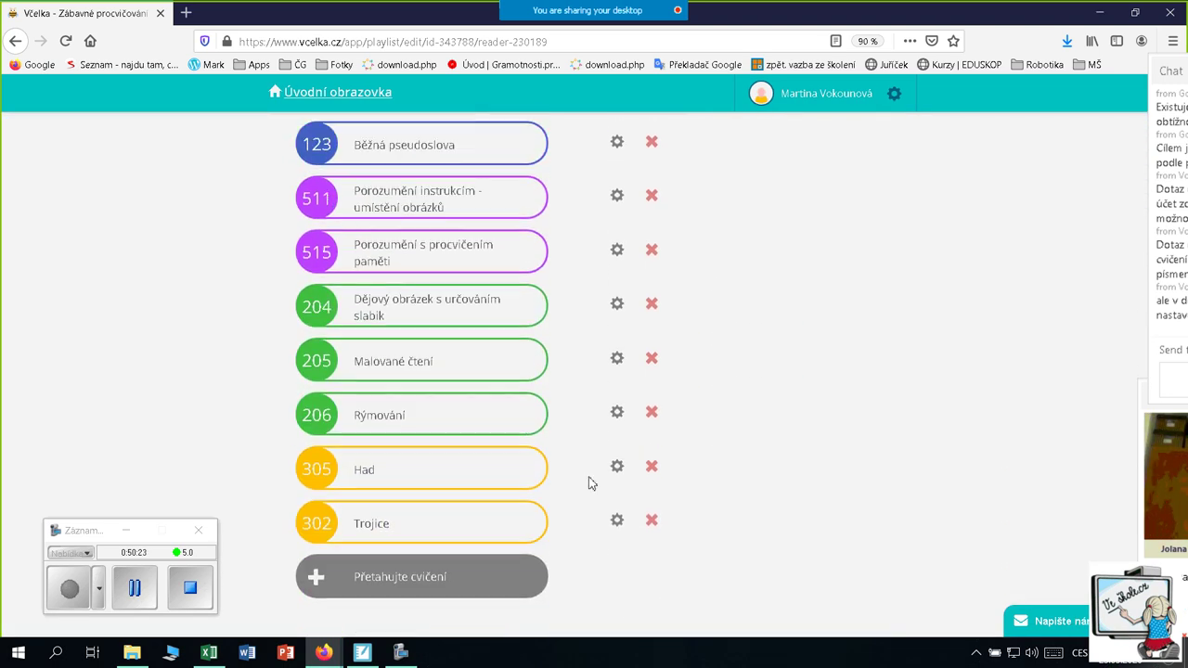
{"action": "scroll", "coordinate": [588, 483], "scroll_direction": "up", "scroll_amount": 3}
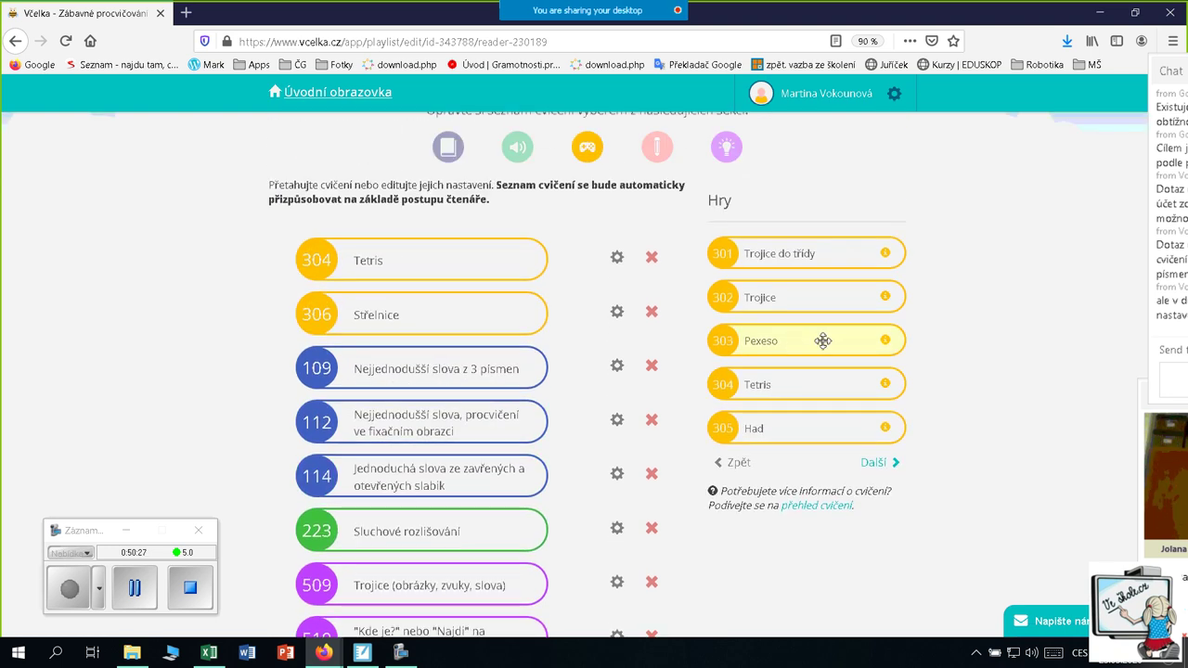
Append Pexeso to the exercise list at Obtížnost 3 and save the exercise settings
{"action": "left_click_drag", "start_coordinate": [788, 344], "coordinate": [481, 312]}
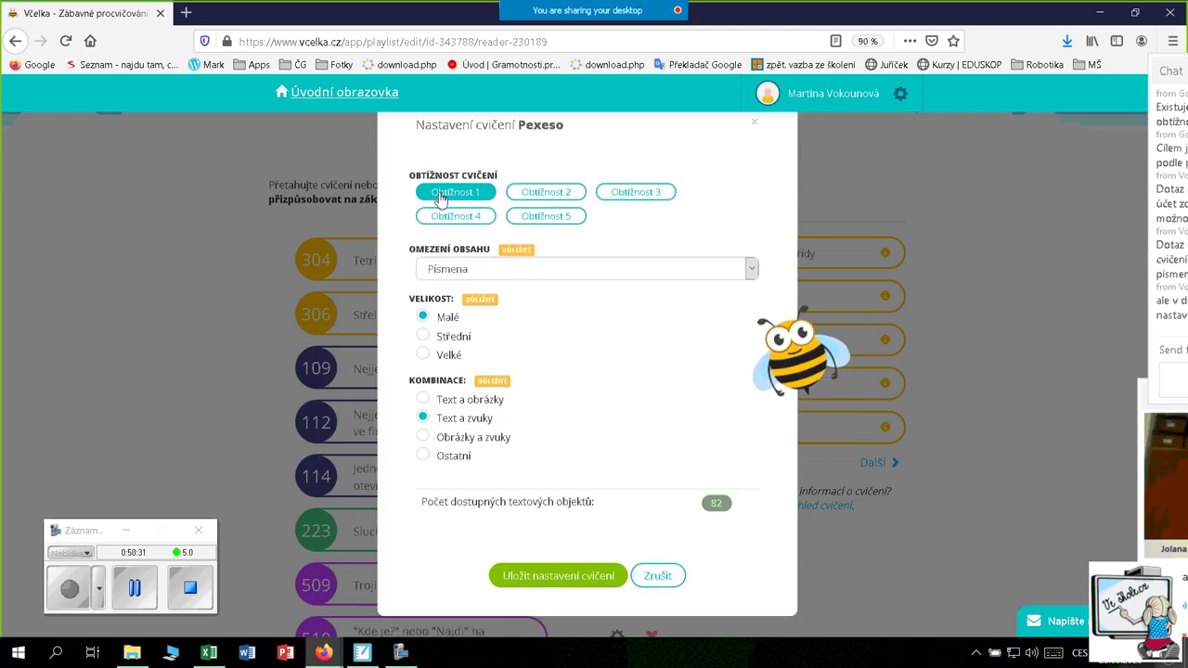
{"action": "left_click", "coordinate": [629, 195]}
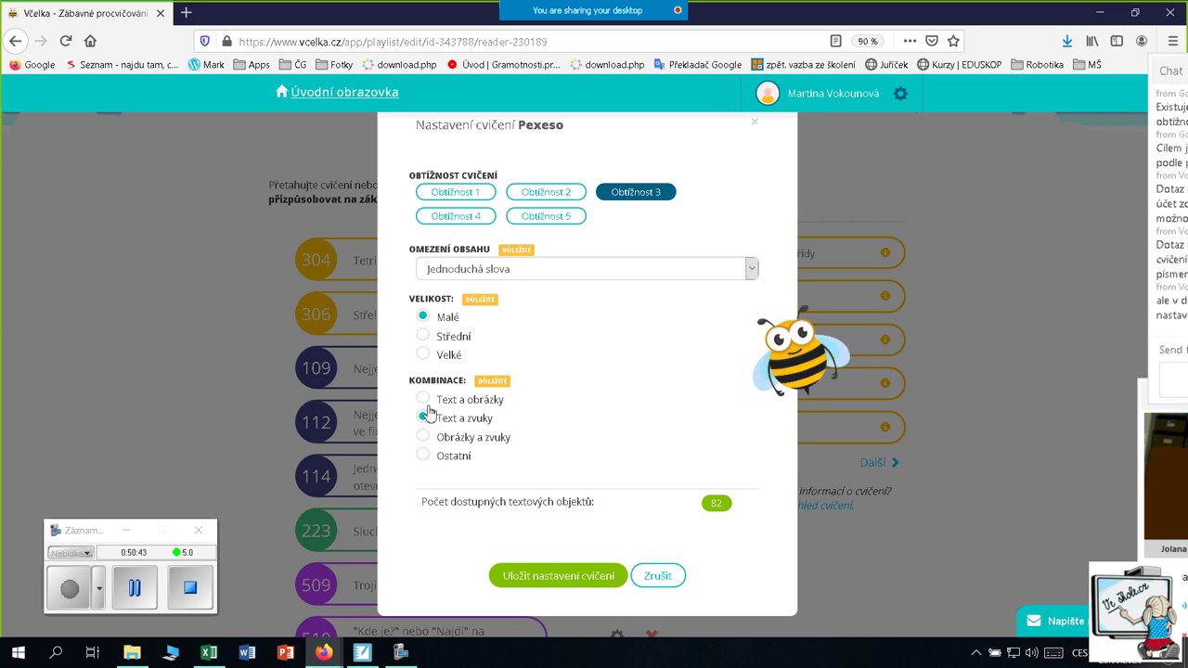
{"action": "left_click", "coordinate": [577, 582]}
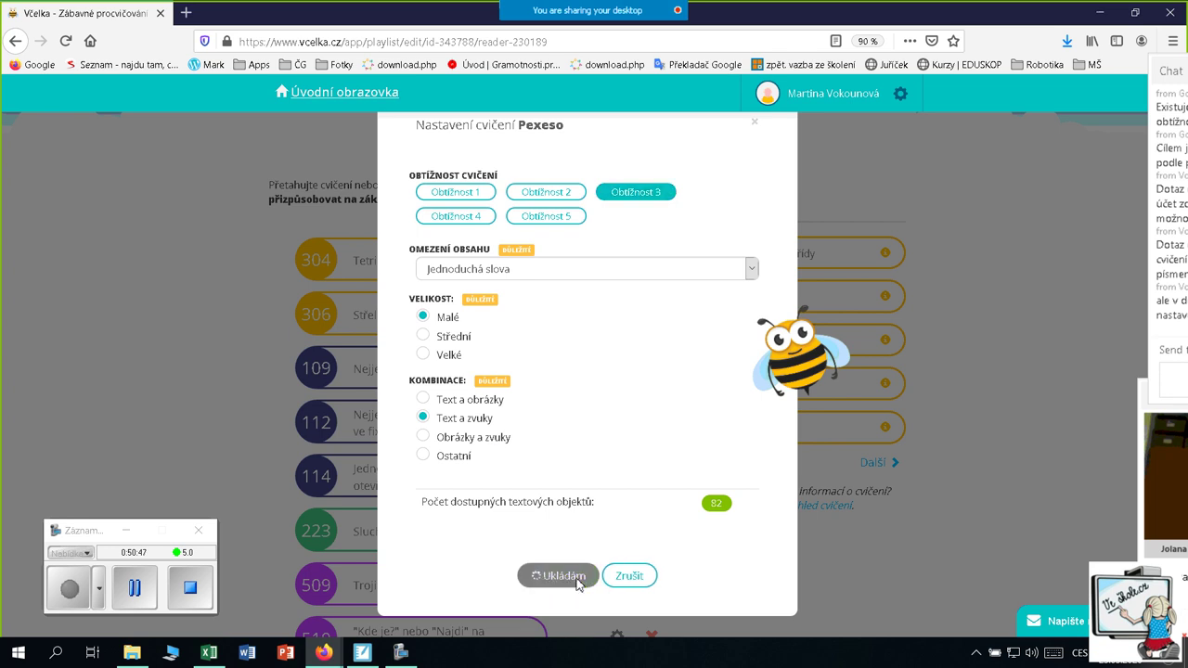
{"action": "scroll", "coordinate": [495, 427], "scroll_direction": "down", "scroll_amount": 10}
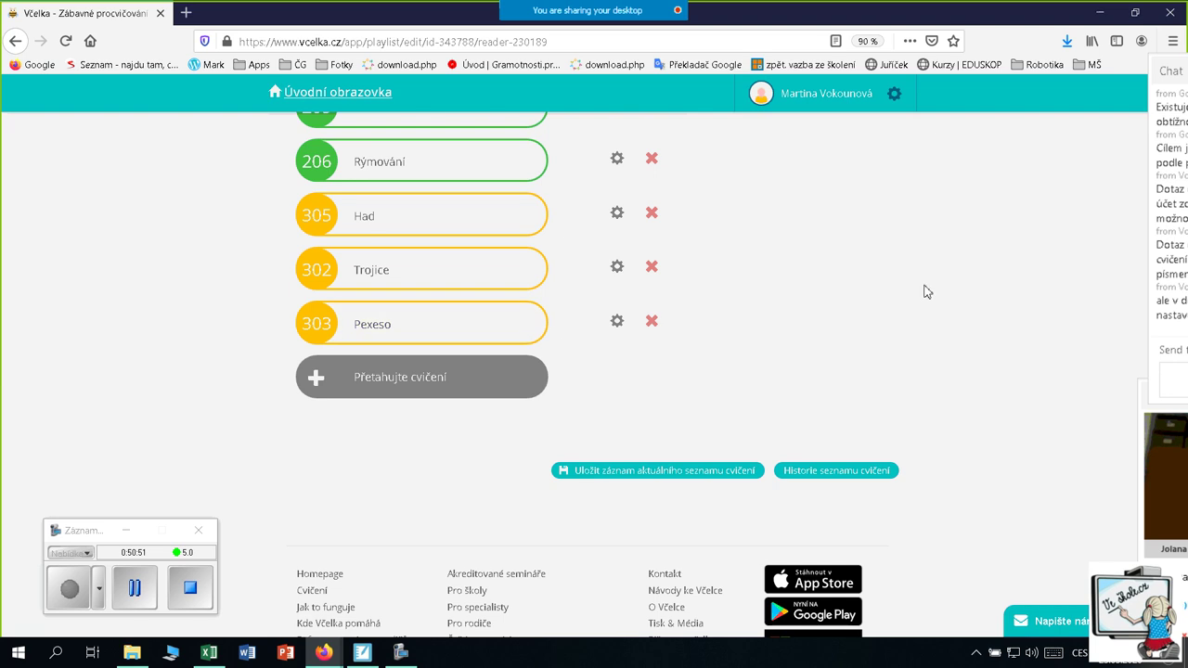
{"action": "scroll", "coordinate": [912, 313], "scroll_direction": "up", "scroll_amount": 3}
{"action": "scroll", "coordinate": [913, 313], "scroll_direction": "up", "scroll_amount": 10}
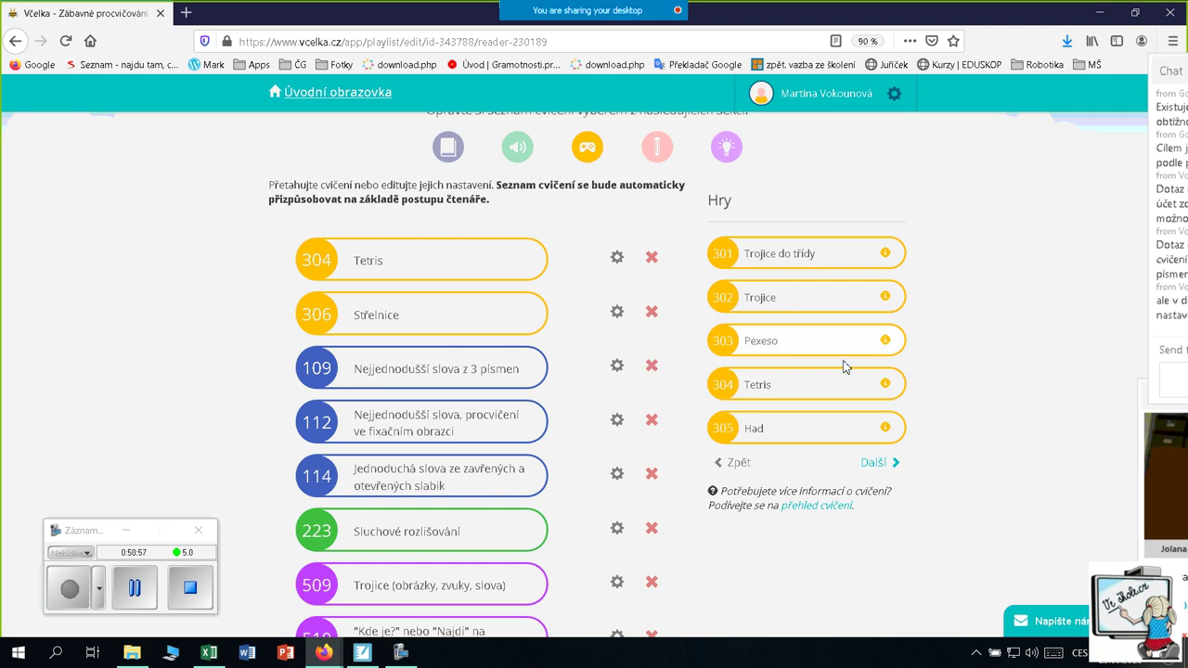
{"action": "scroll", "coordinate": [918, 372], "scroll_direction": "up", "scroll_amount": 3}
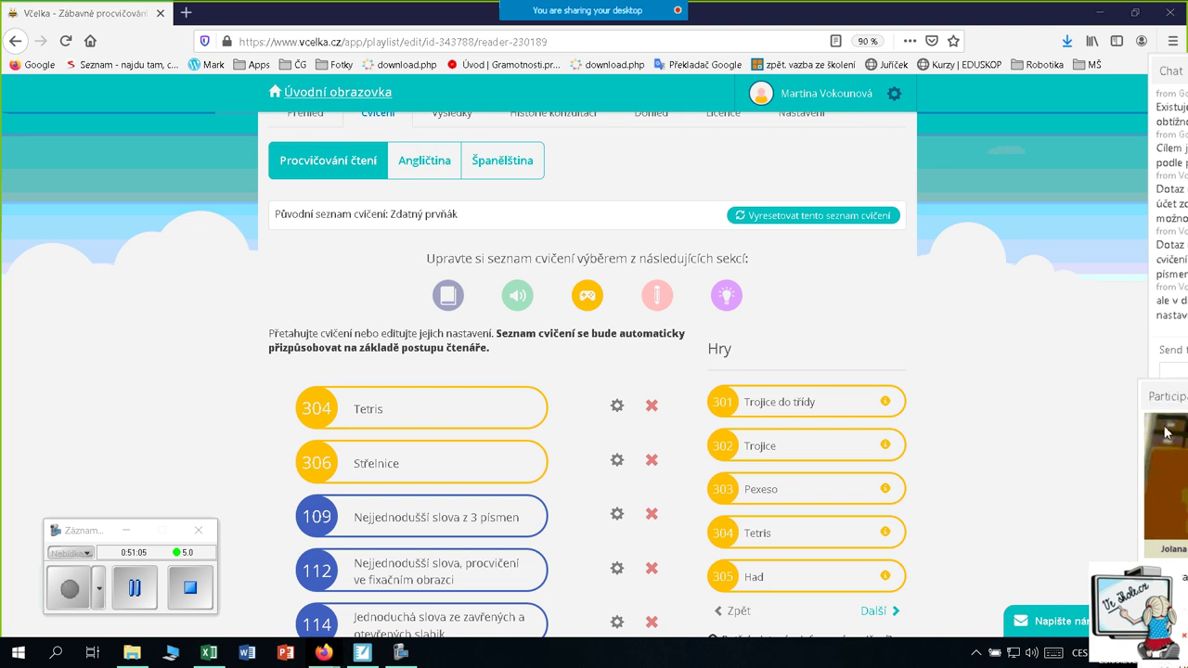
Read the webinar chat questions beside the unchanged list starting with Tetris (304) and Střelnice (306)
{"action": "mouse_move", "coordinate": [1067, 410]}
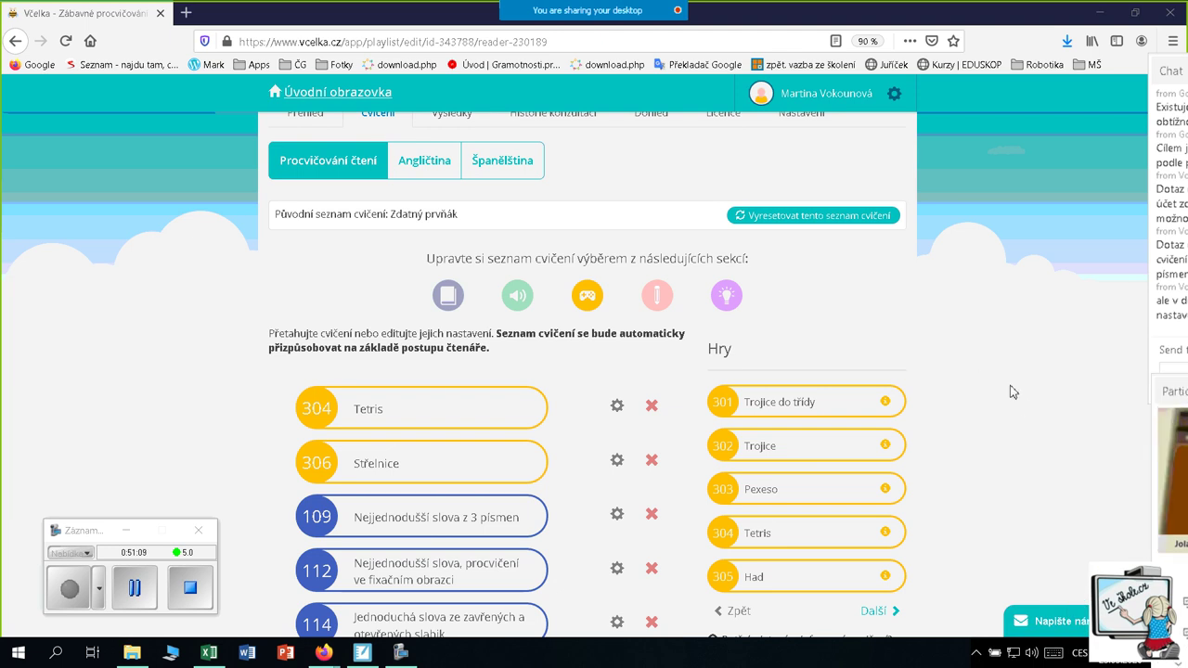
{"action": "scroll", "coordinate": [952, 357], "scroll_direction": "down", "scroll_amount": 3}
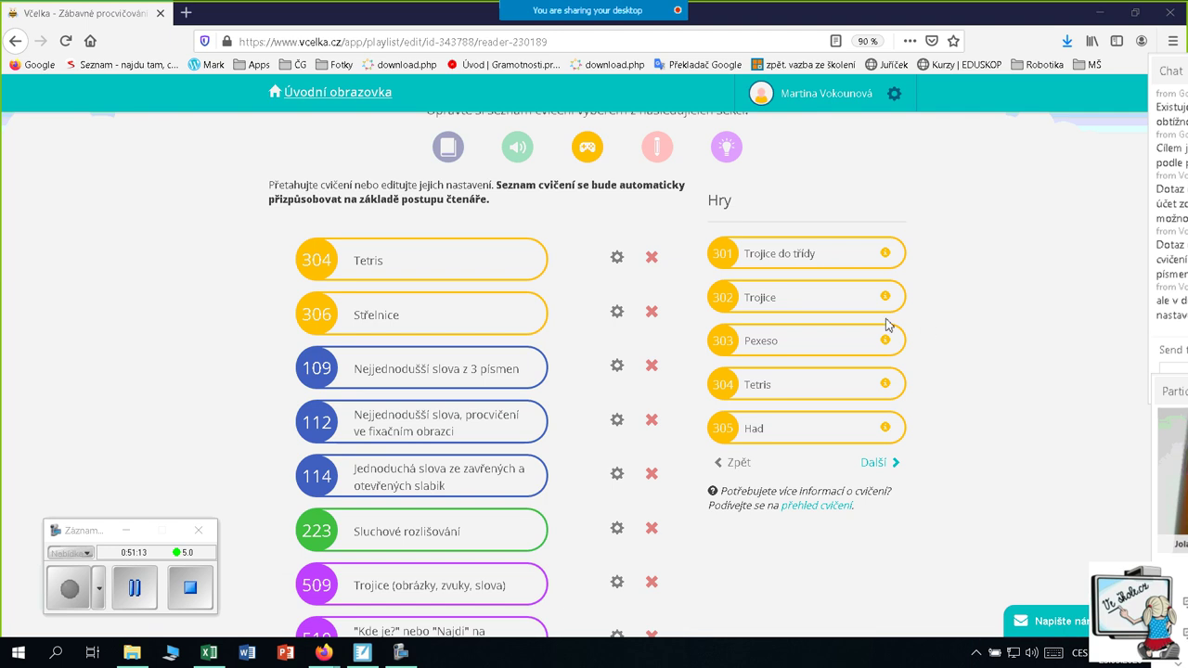
{"action": "scroll", "coordinate": [1014, 338], "scroll_direction": "up", "scroll_amount": 2}
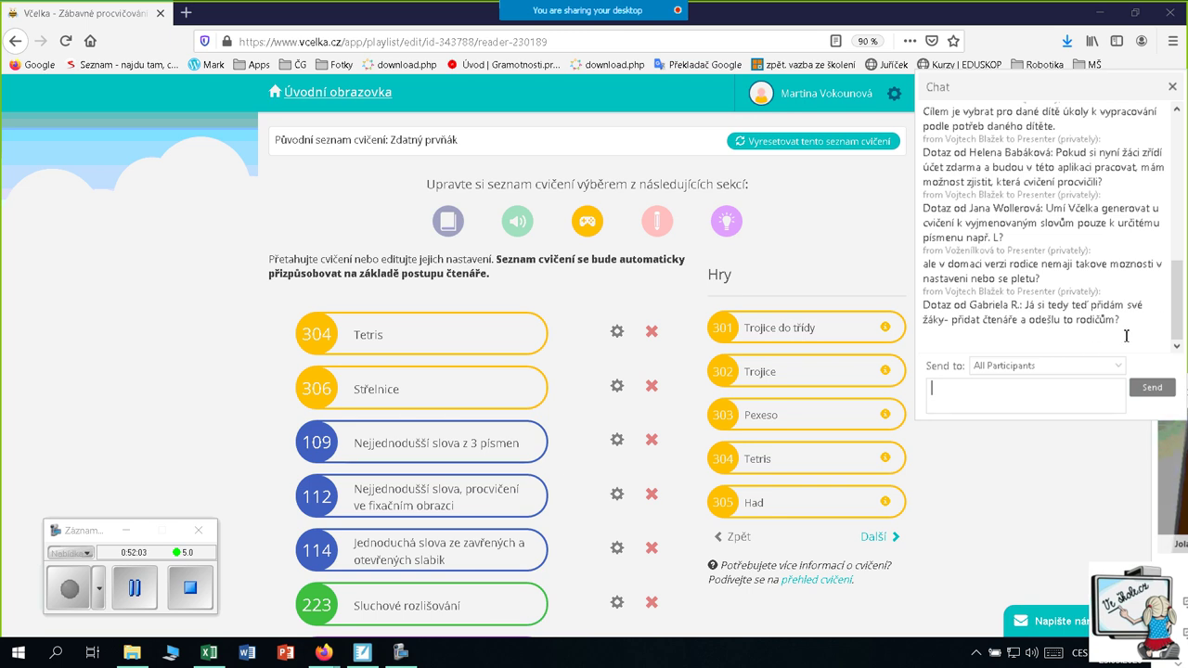
Move the chat window mostly off screen and go back to Včelka's home screen
{"action": "left_click", "coordinate": [983, 399]}
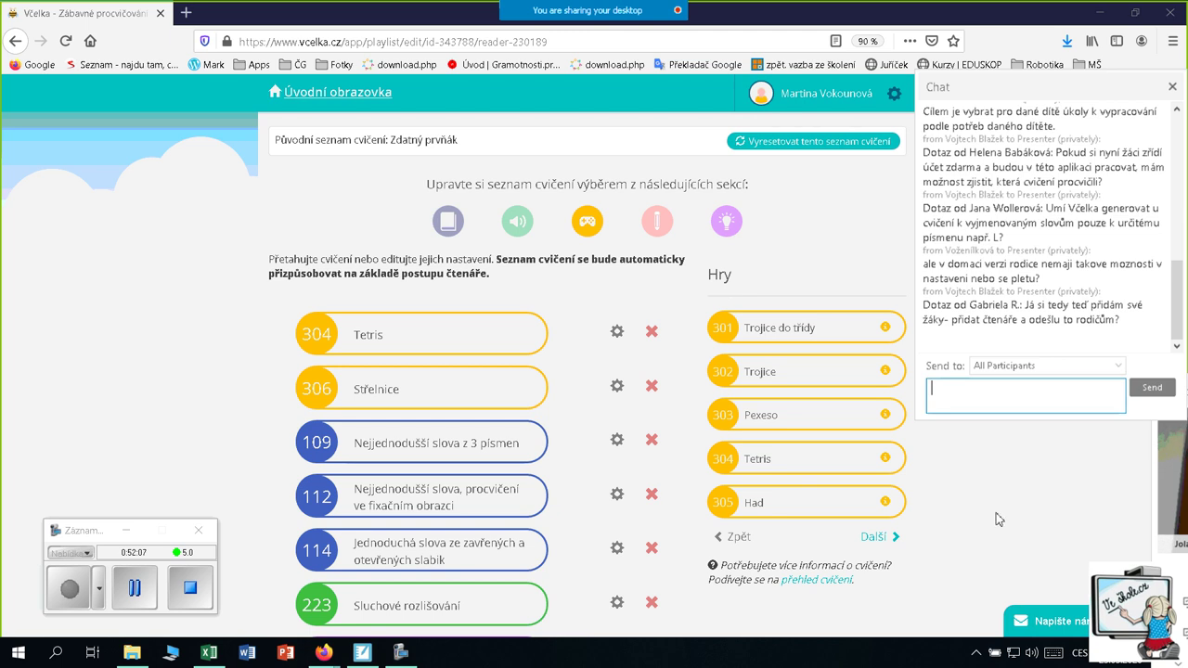
{"action": "left_click_drag", "start_coordinate": [951, 92], "coordinate": [1183, 119]}
{"action": "left_click", "coordinate": [1037, 251]}
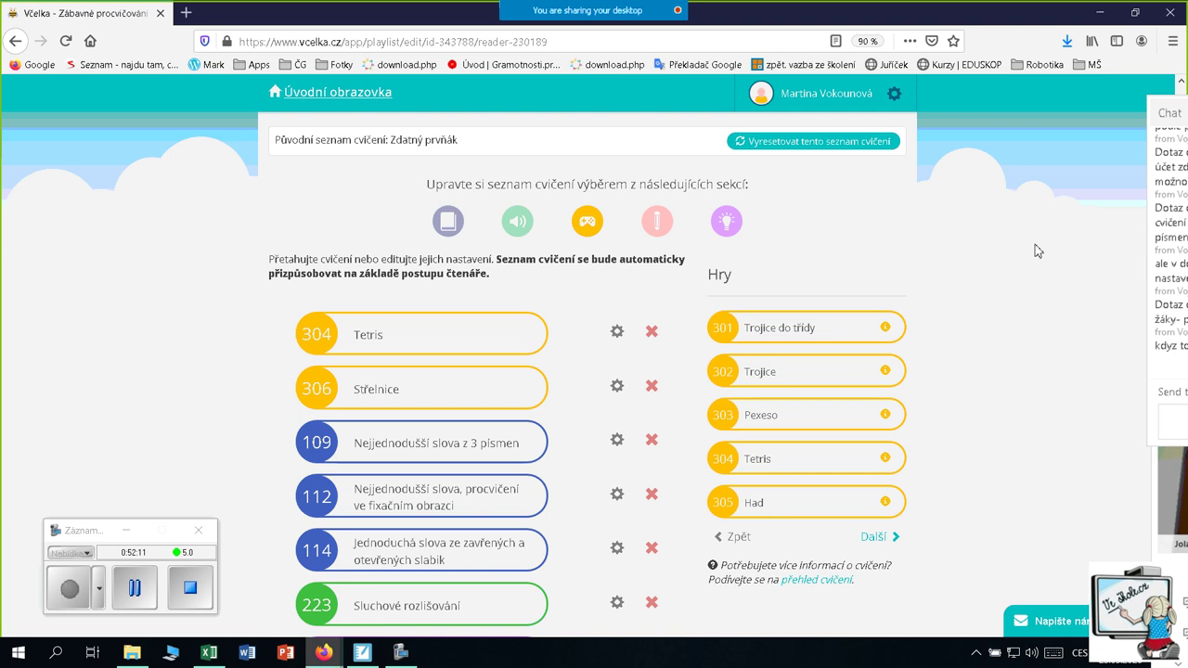
{"action": "scroll", "coordinate": [1028, 338], "scroll_direction": "up", "scroll_amount": 3}
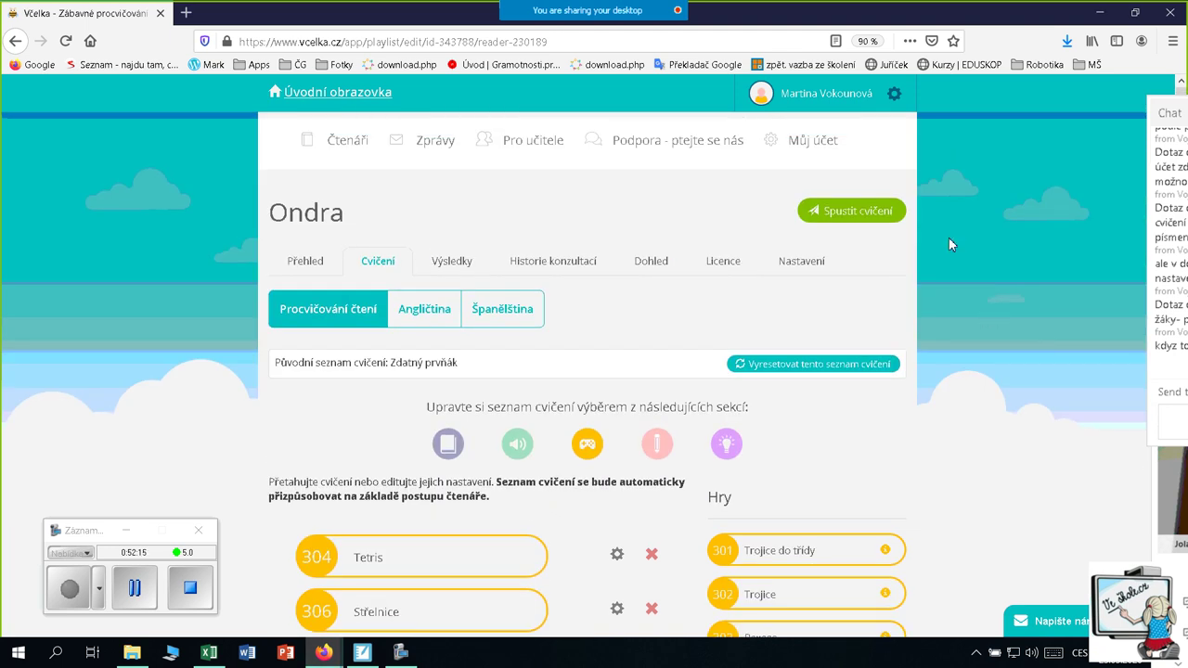
{"action": "left_click", "coordinate": [319, 97]}
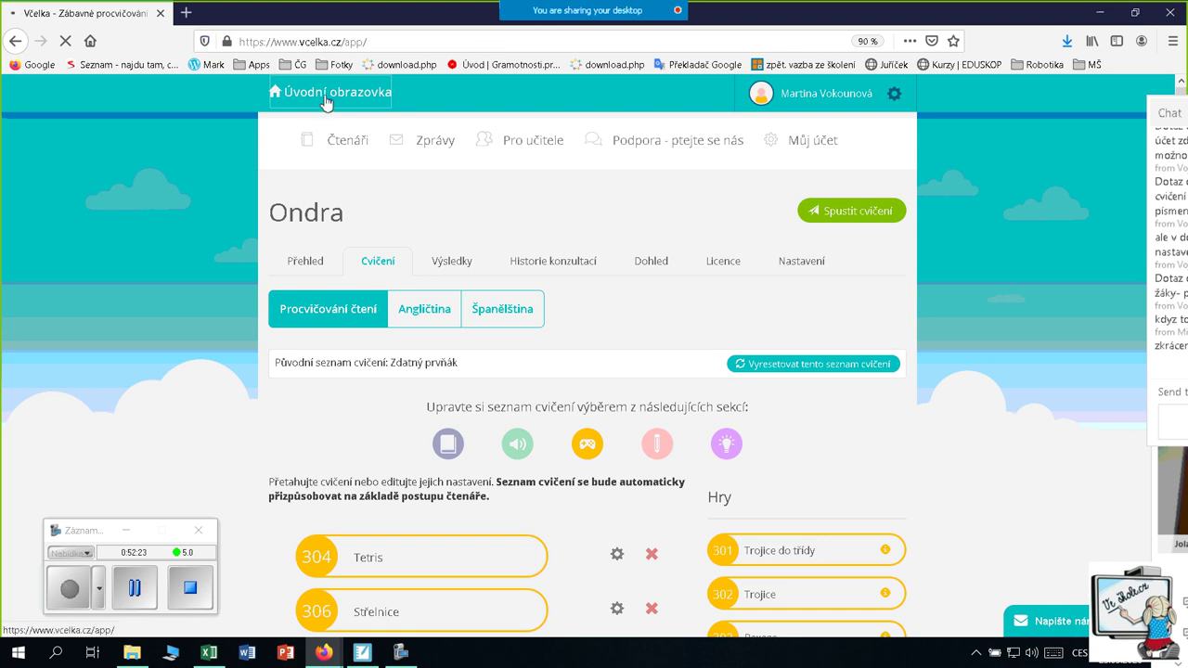
{"action": "scroll", "coordinate": [196, 278], "scroll_direction": "down", "scroll_amount": 3}
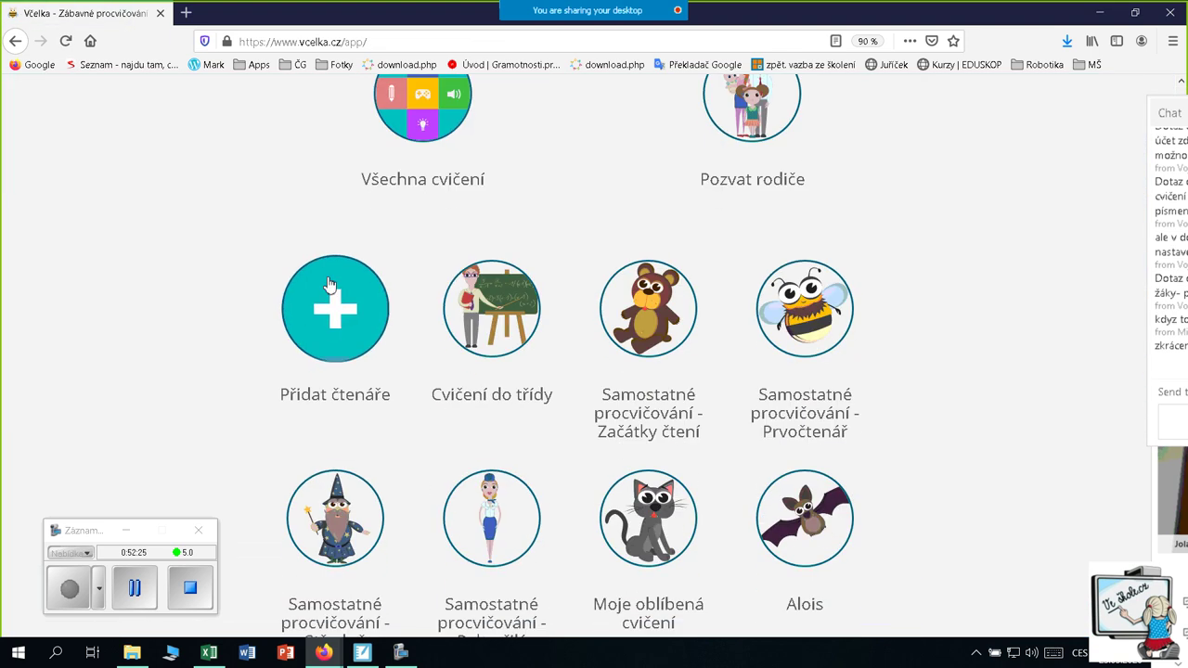
Start a new reader, enter a name and choose the swan picture
{"action": "left_click", "coordinate": [331, 328]}
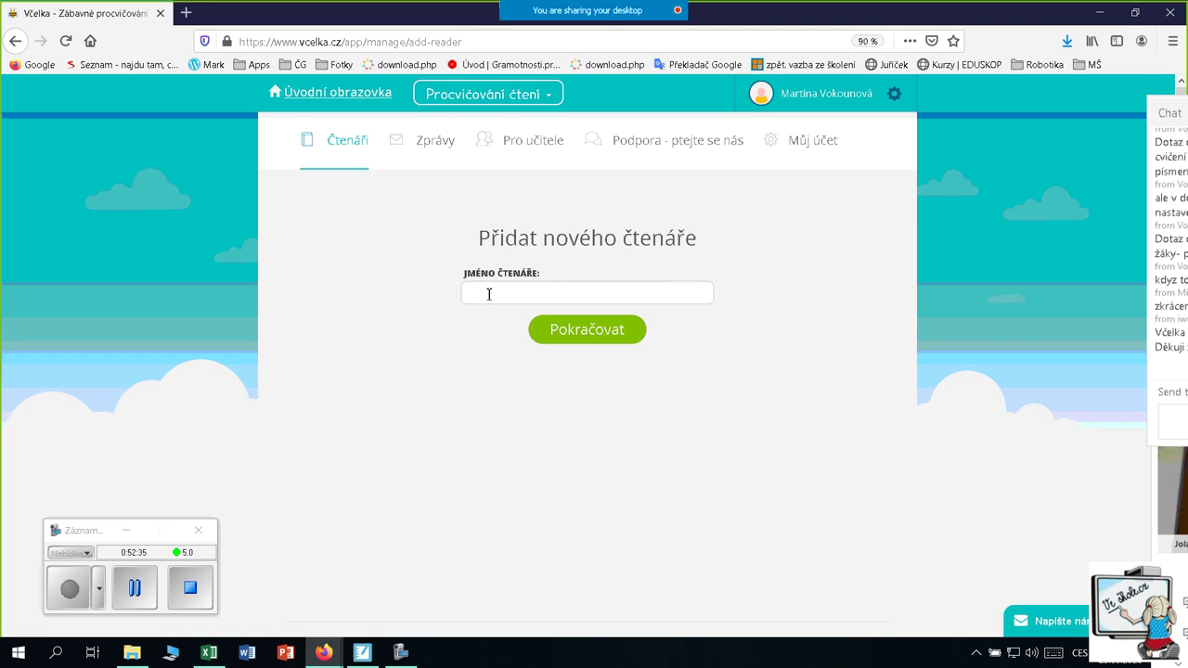
{"action": "left_click", "coordinate": [533, 292]}
{"action": "type", "text": "n"}
{"action": "left_click", "coordinate": [589, 334]}
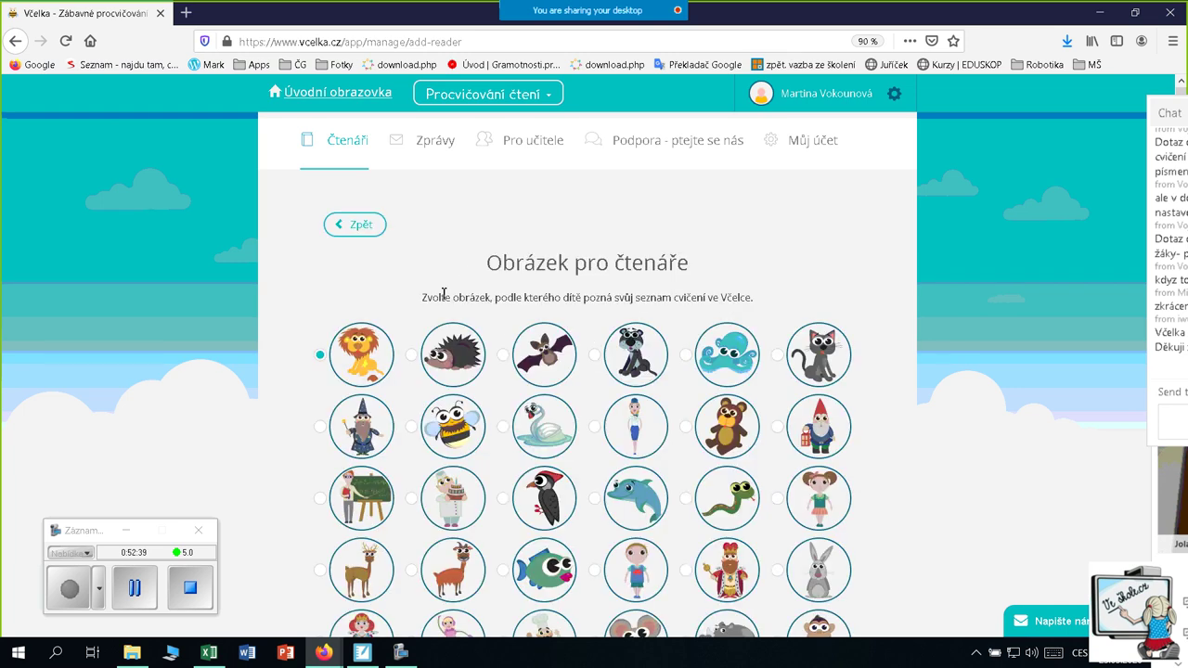
{"action": "scroll", "coordinate": [508, 343], "scroll_direction": "down", "scroll_amount": 3}
{"action": "left_click", "coordinate": [502, 280]}
Set age 11, Čtvrtá třída and minor reading difficulties, then continue to supervision
{"action": "scroll", "coordinate": [566, 370], "scroll_direction": "down", "scroll_amount": 2}
{"action": "scroll", "coordinate": [570, 371], "scroll_direction": "down", "scroll_amount": 2}
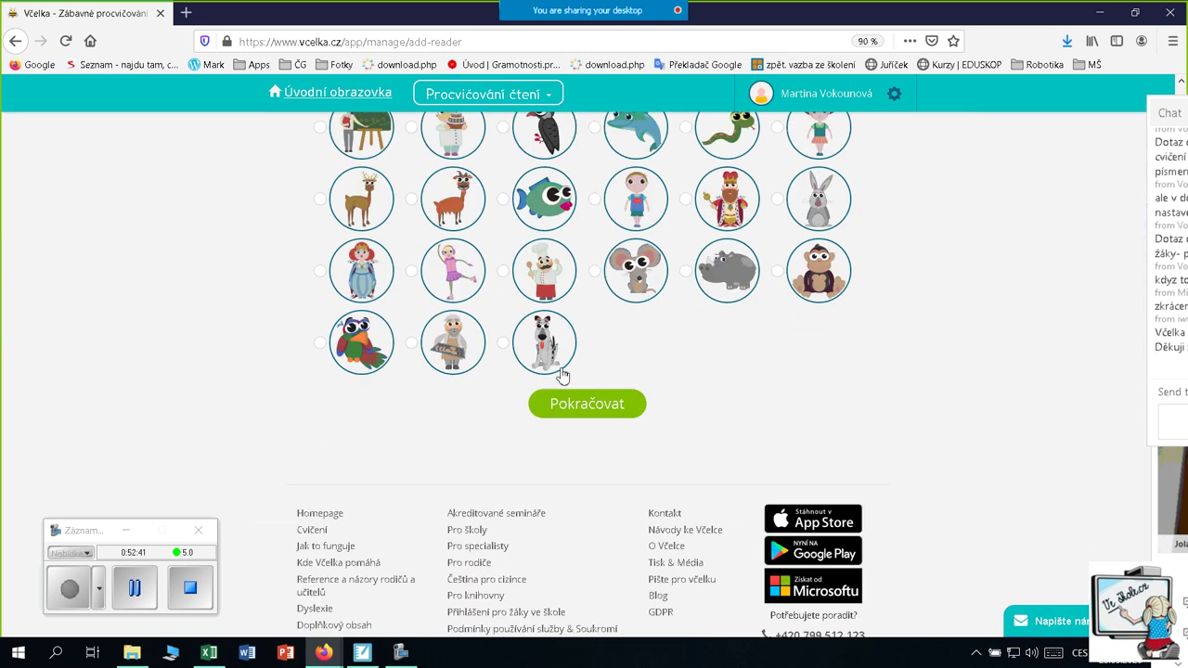
{"action": "left_click", "coordinate": [572, 414]}
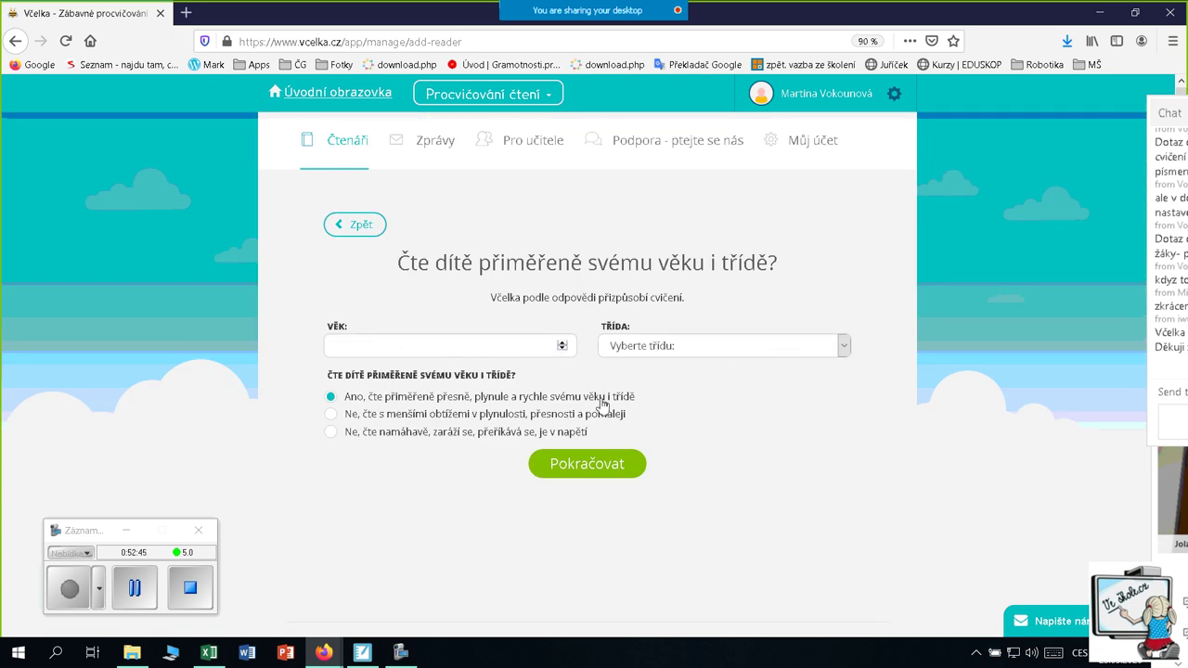
{"action": "left_click", "coordinate": [533, 348]}
{"action": "left_click", "coordinate": [563, 343]}
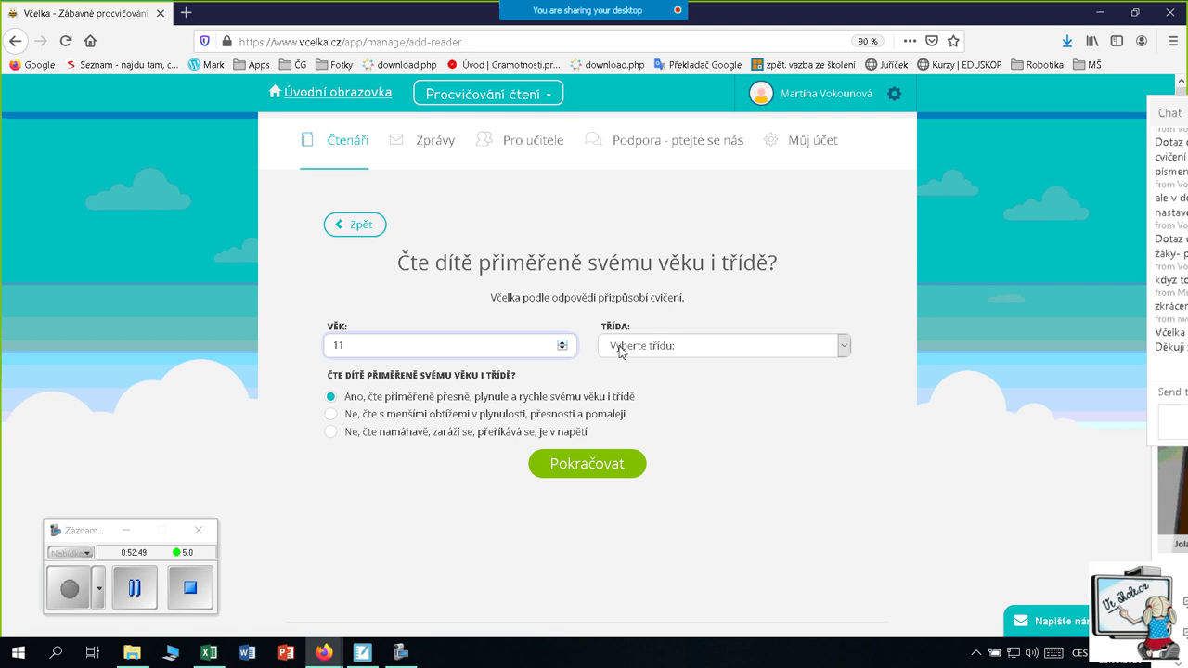
{"action": "left_click", "coordinate": [842, 345]}
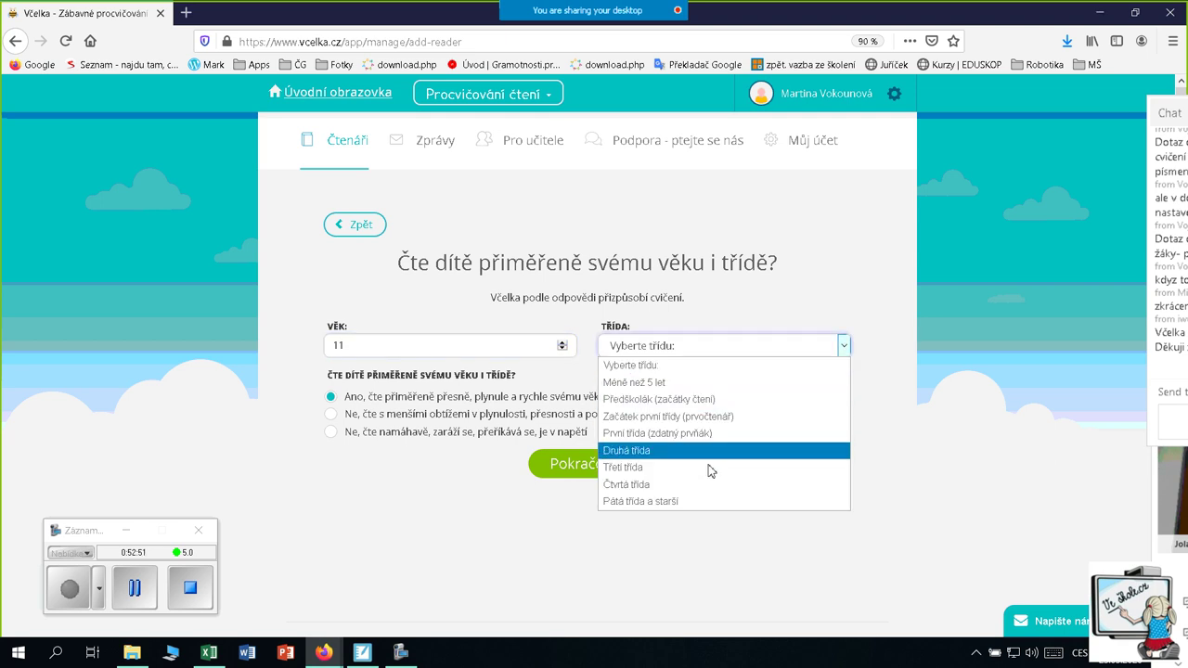
{"action": "left_click", "coordinate": [681, 483]}
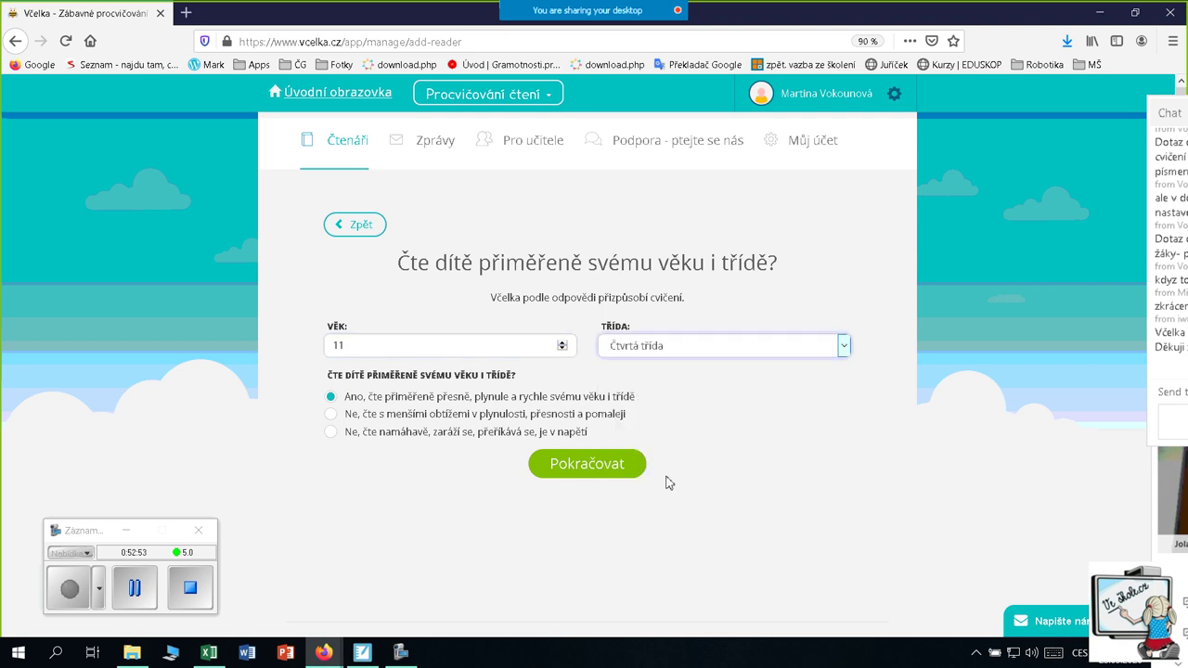
{"action": "left_click", "coordinate": [330, 414]}
{"action": "left_click", "coordinate": [560, 469]}
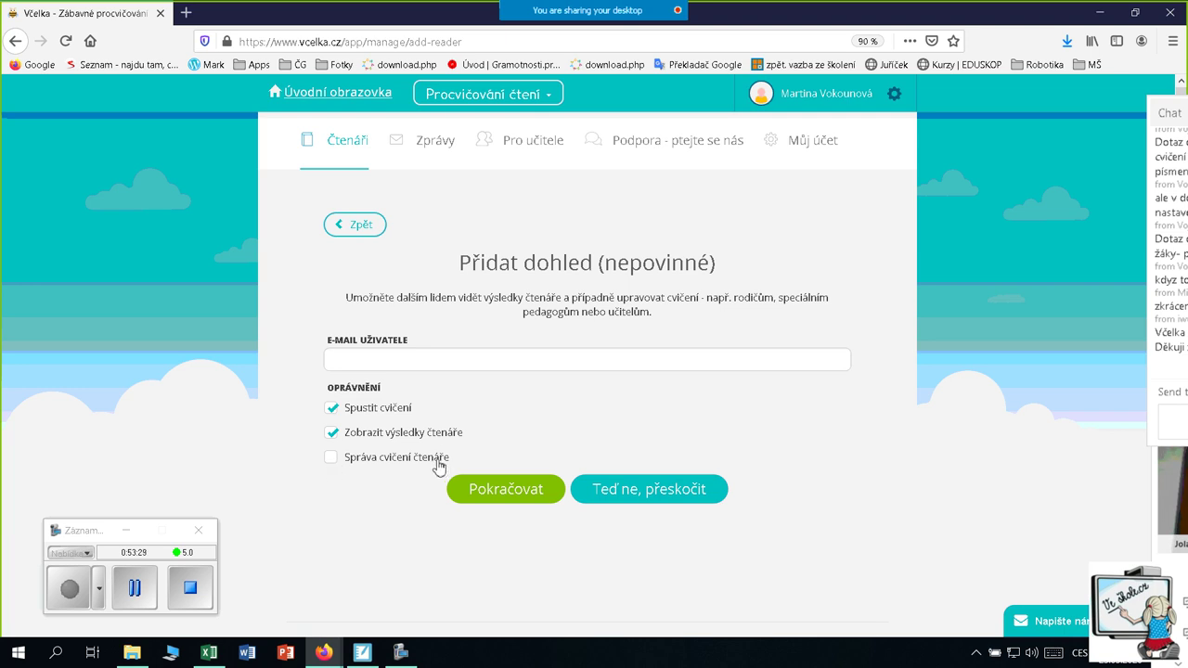
Tick Správa cvičení čtenáře, restore the chat panel, and select the E-mail uživatele field
{"action": "left_click", "coordinate": [331, 458]}
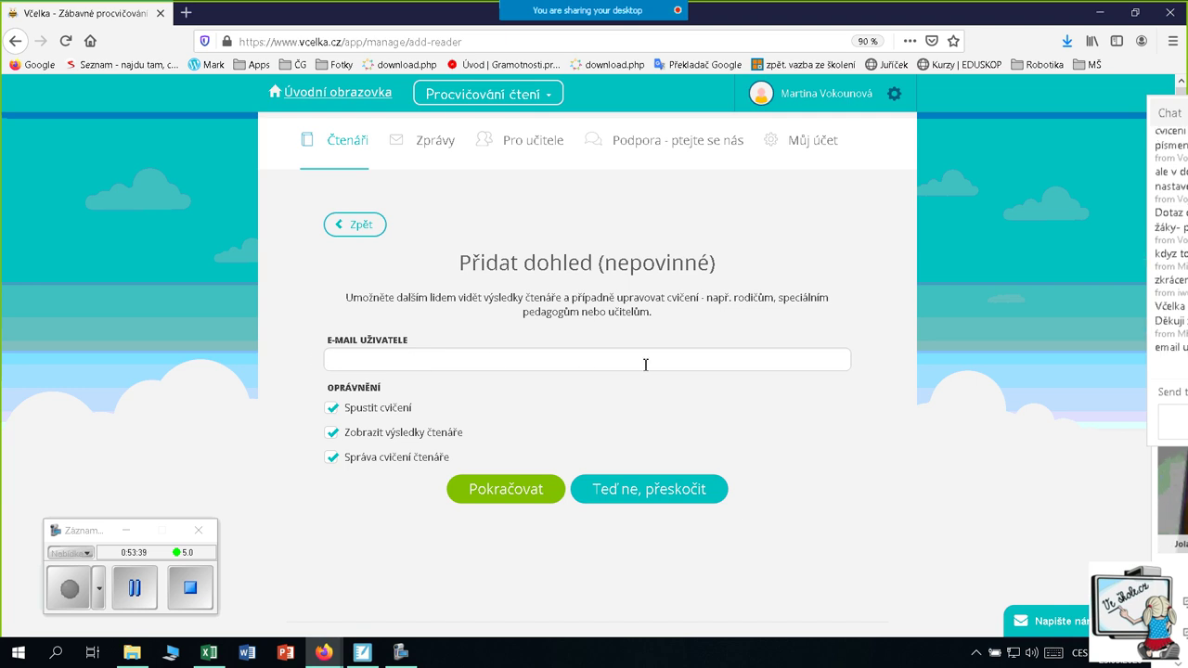
{"action": "left_click_drag", "start_coordinate": [1184, 107], "coordinate": [995, 118]}
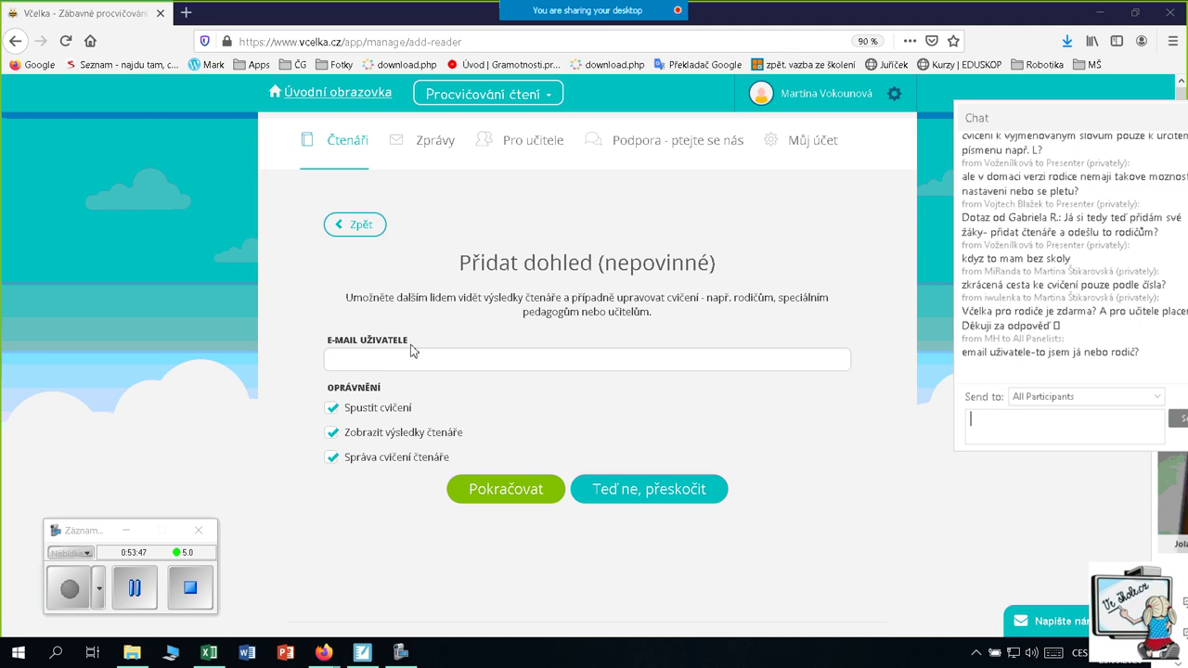
{"action": "left_click", "coordinate": [374, 362]}
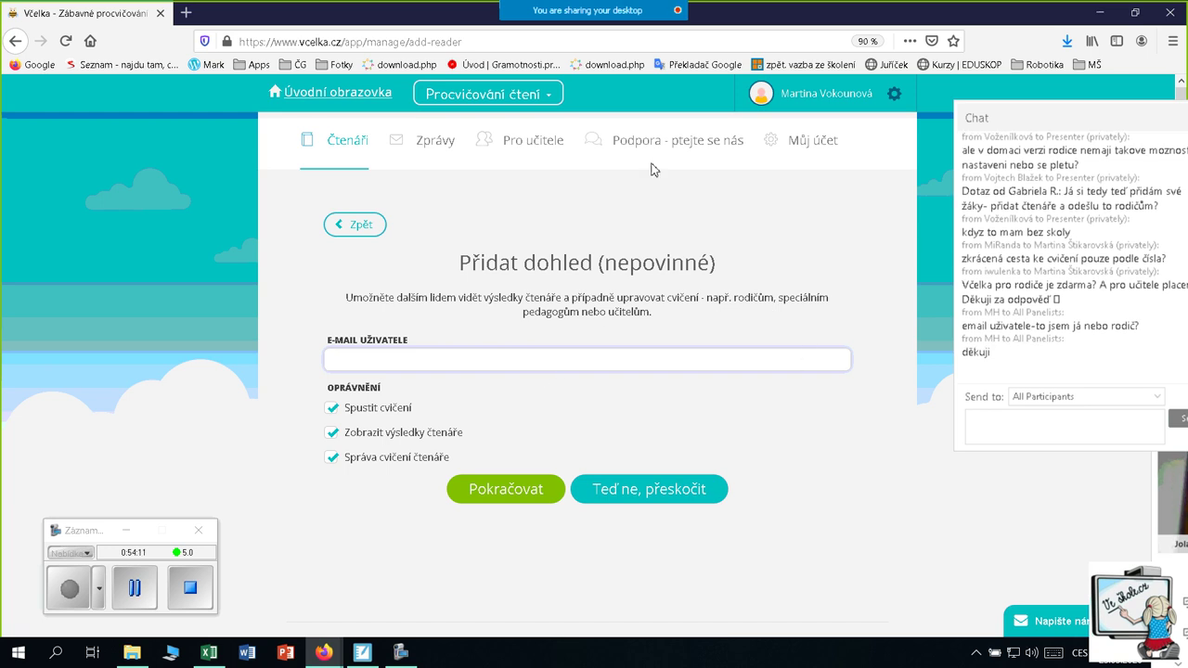
Open Zprávy and list the two Odesláno messages sent on 16. 3
{"action": "left_click", "coordinate": [443, 151]}
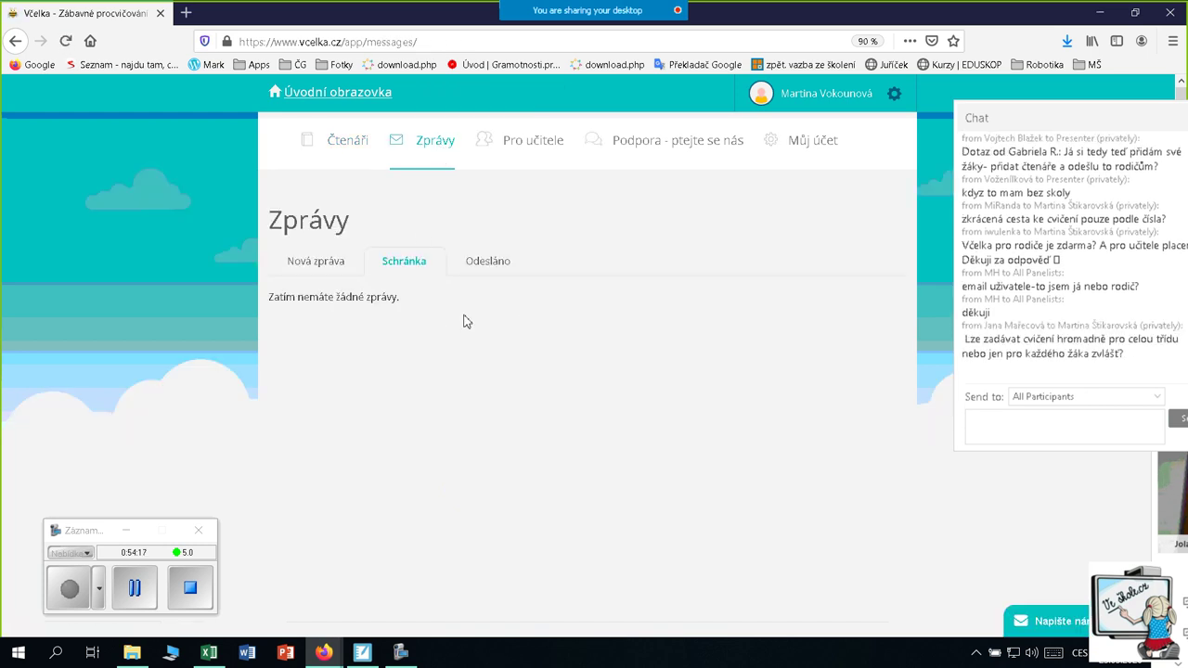
{"action": "left_click", "coordinate": [293, 268]}
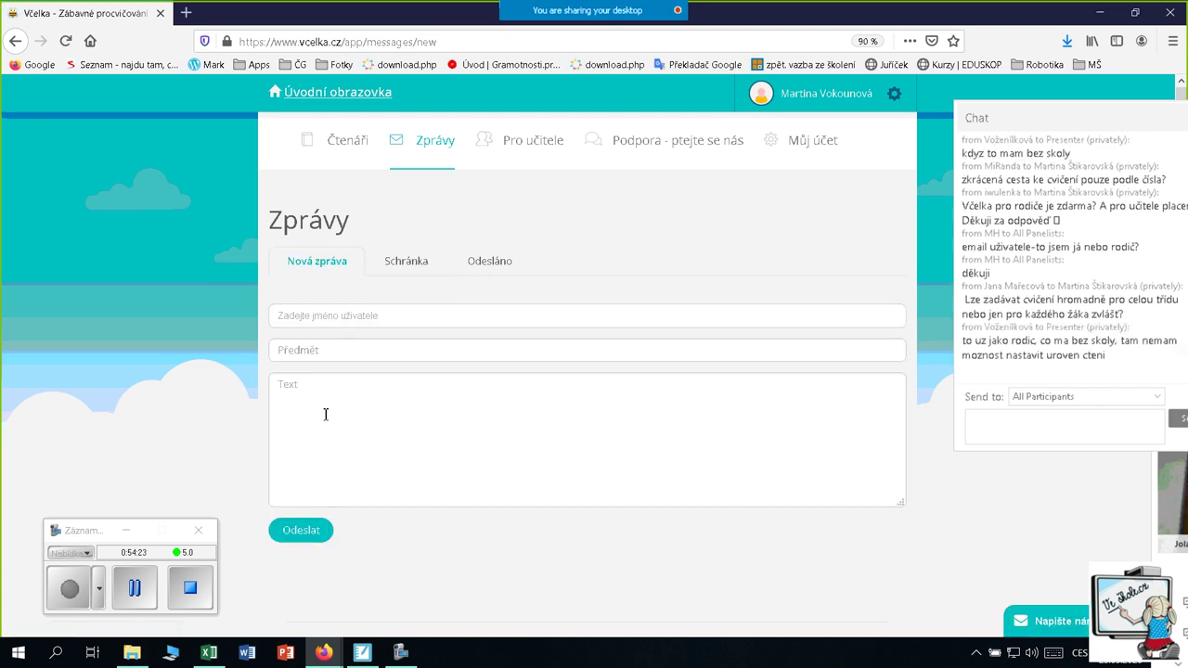
{"action": "left_click", "coordinate": [497, 266]}
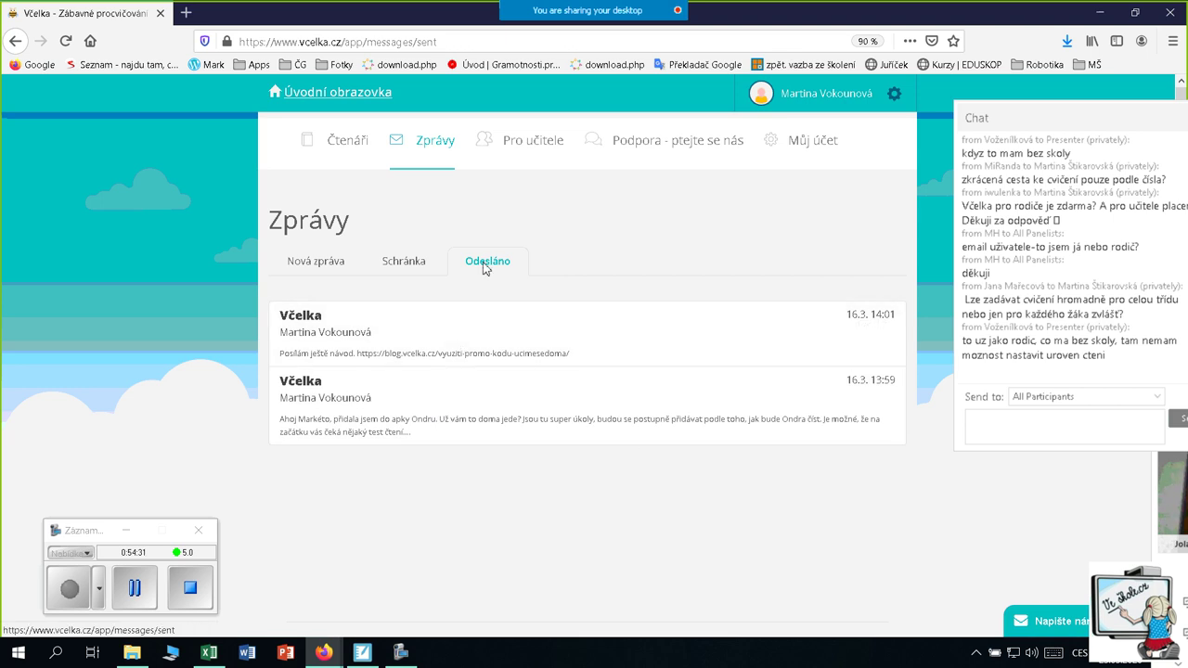
Open a blank Nová zpráva form in Zprávy and move the Chat panel aside
{"action": "left_click", "coordinate": [311, 269]}
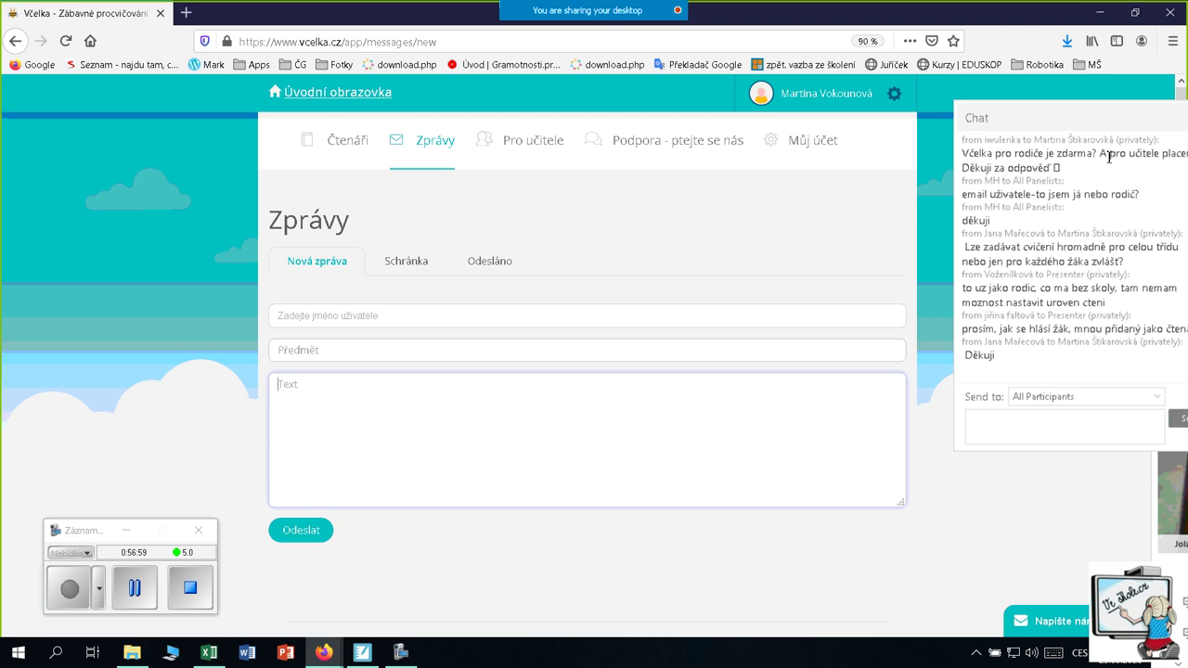
{"action": "mouse_move", "coordinate": [1109, 116]}
{"action": "left_mouse_down"}
{"action": "mouse_move", "coordinate": [1061, 120]}
{"action": "mouse_move", "coordinate": [1108, 125]}
{"action": "left_mouse_up"}
{"action": "left_click", "coordinate": [1000, 451]}
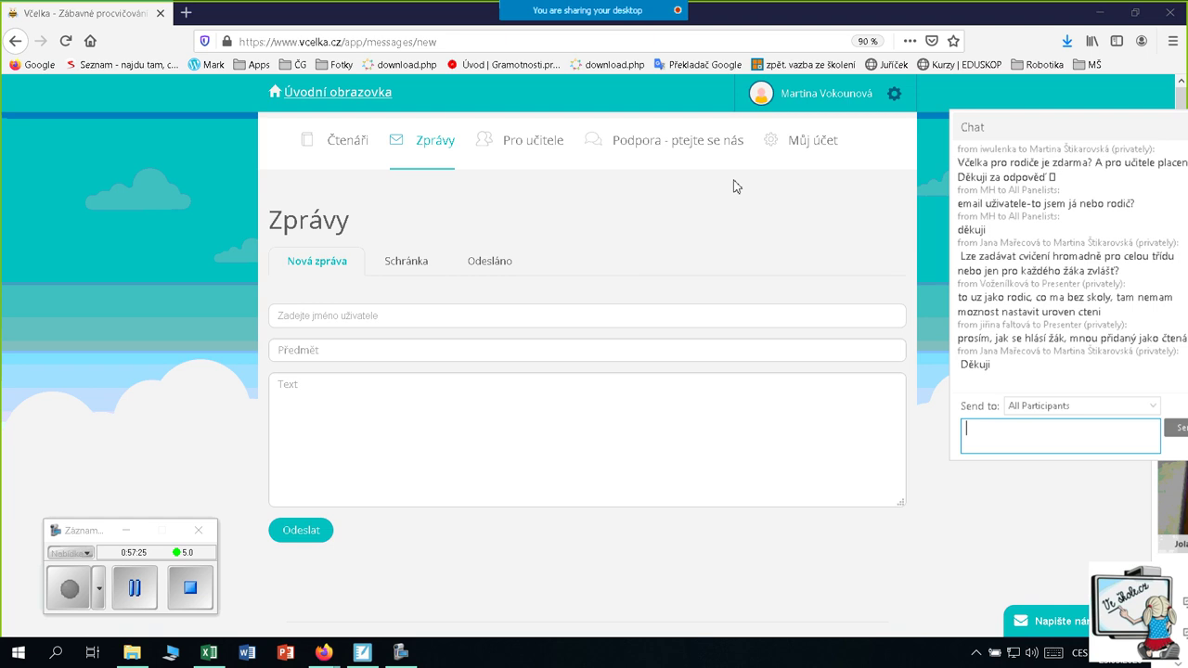
{"action": "left_click_drag", "start_coordinate": [1043, 128], "coordinate": [1151, 146]}
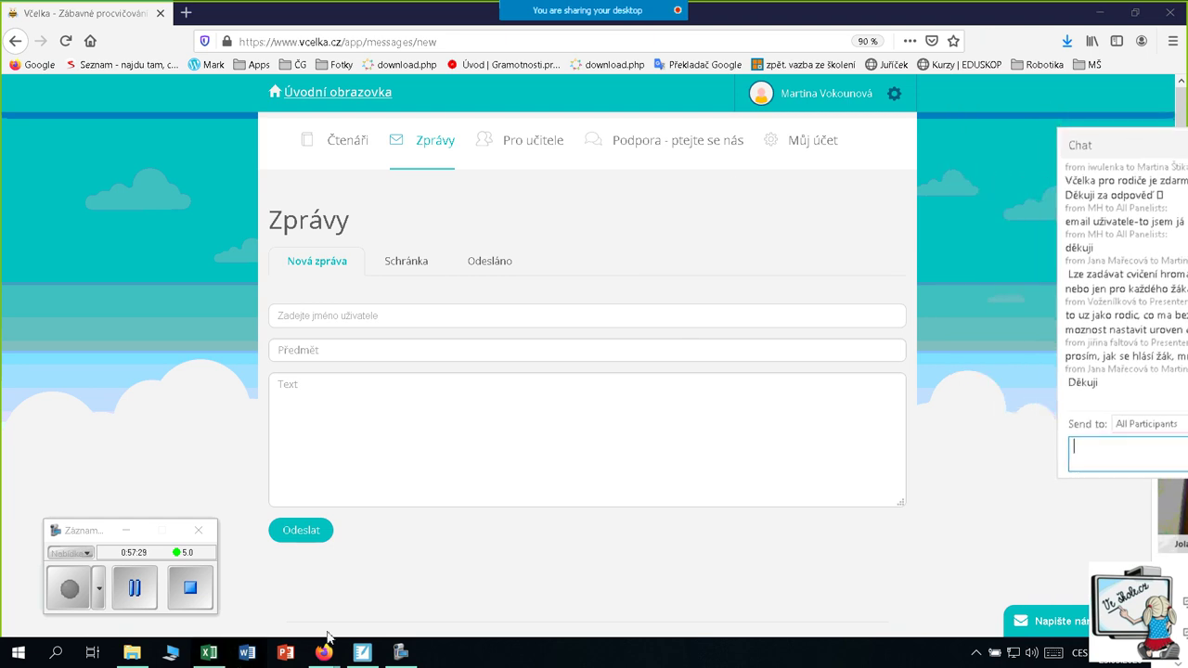
Show slide 22, Viditelnost hlavního panelu WIN, in SMART Notebook
{"action": "left_click", "coordinate": [362, 653]}
{"action": "scroll", "coordinate": [106, 389], "scroll_direction": "down", "scroll_amount": 3}
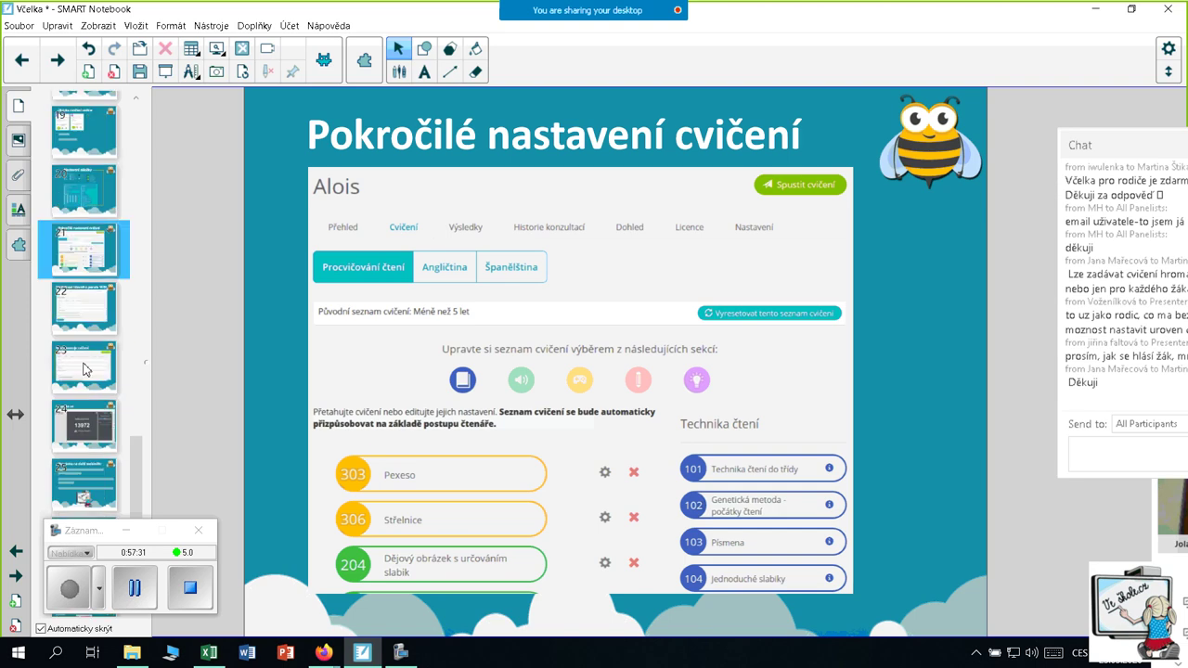
{"action": "left_click", "coordinate": [76, 323]}
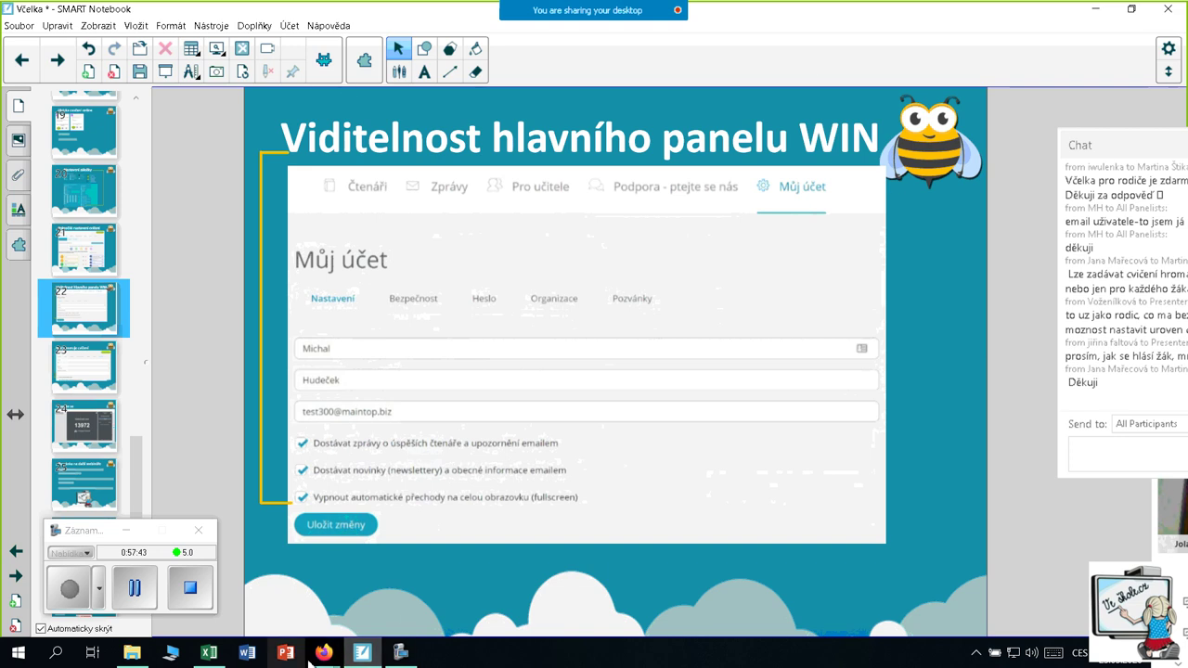
Return to the Včelka browser window from the presentation
{"action": "mouse_move", "coordinate": [325, 659]}
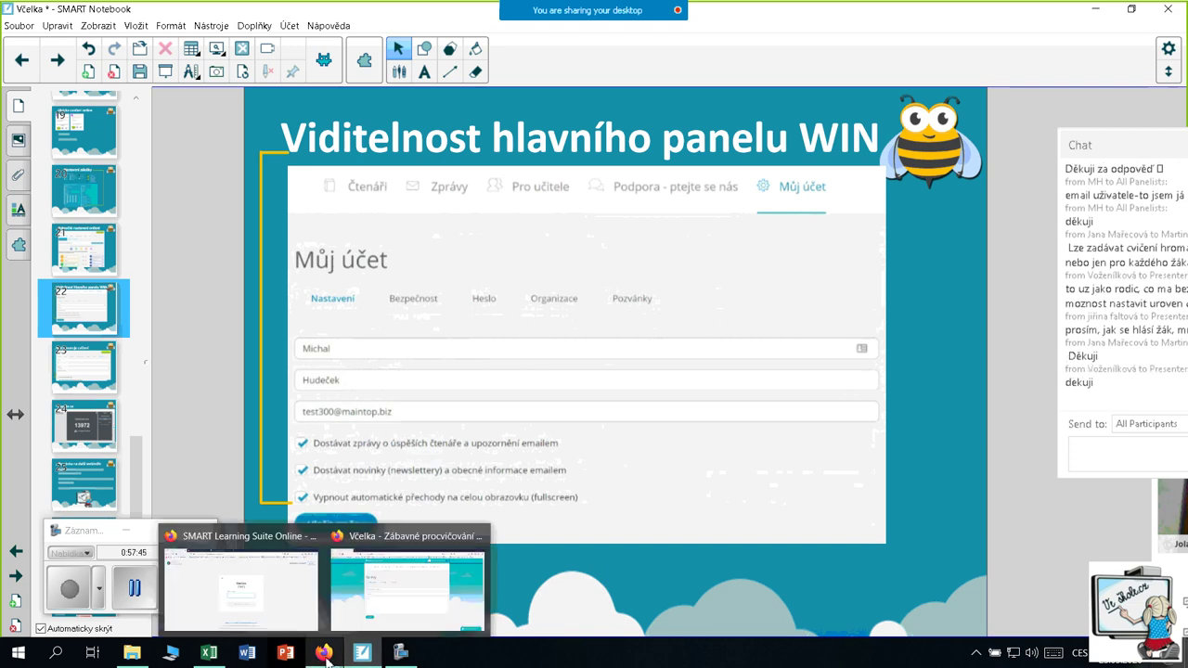
{"action": "left_click", "coordinate": [422, 613]}
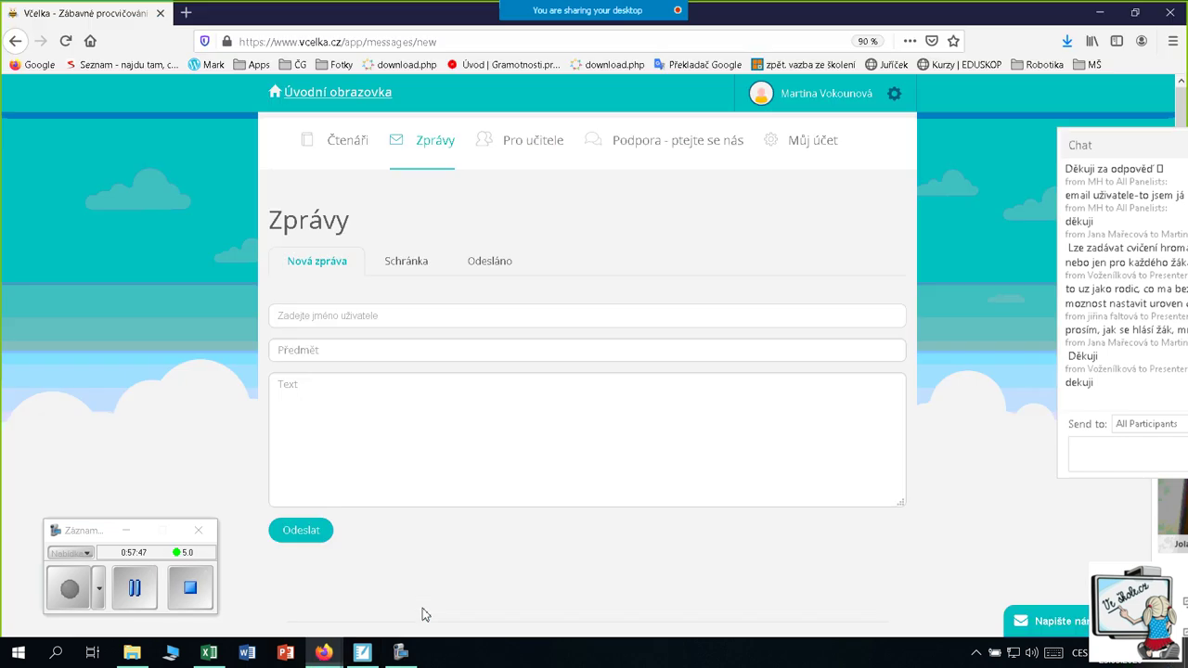
{"action": "left_click", "coordinate": [358, 662]}
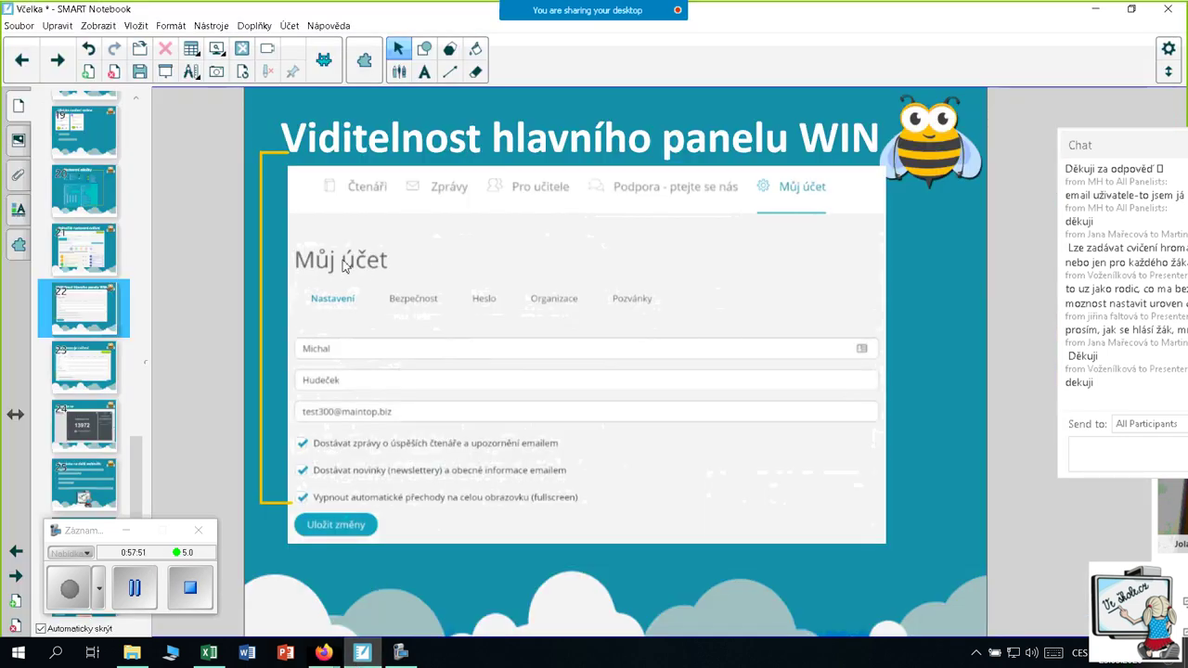
{"action": "mouse_move", "coordinate": [323, 653]}
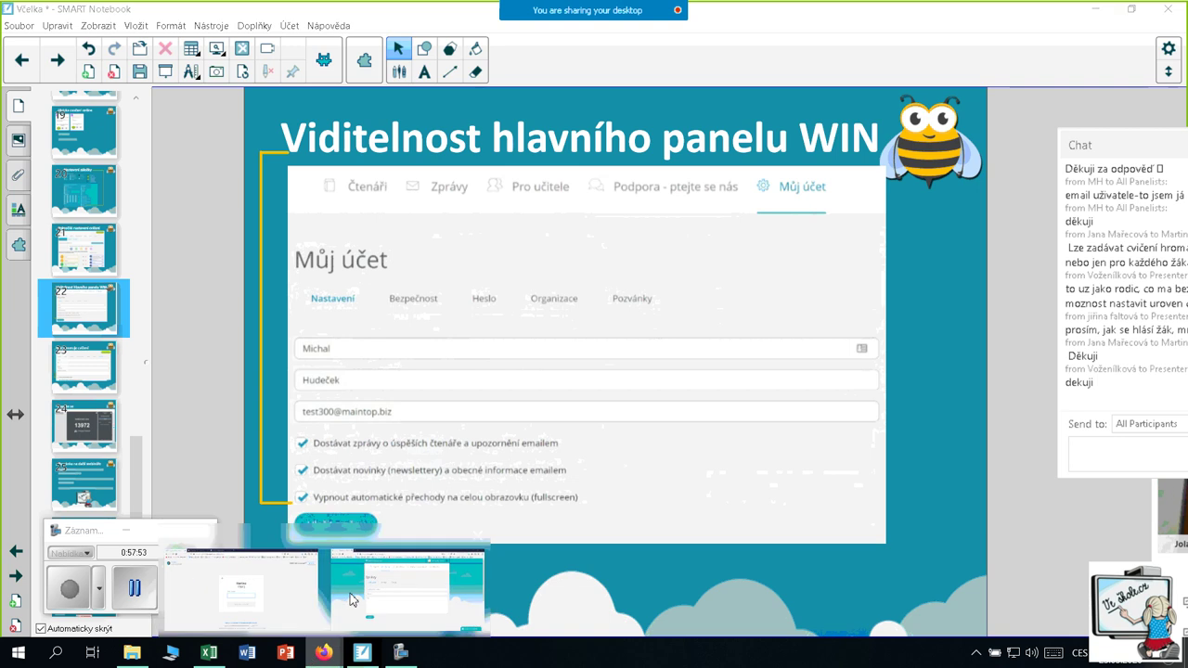
{"action": "left_click", "coordinate": [351, 600]}
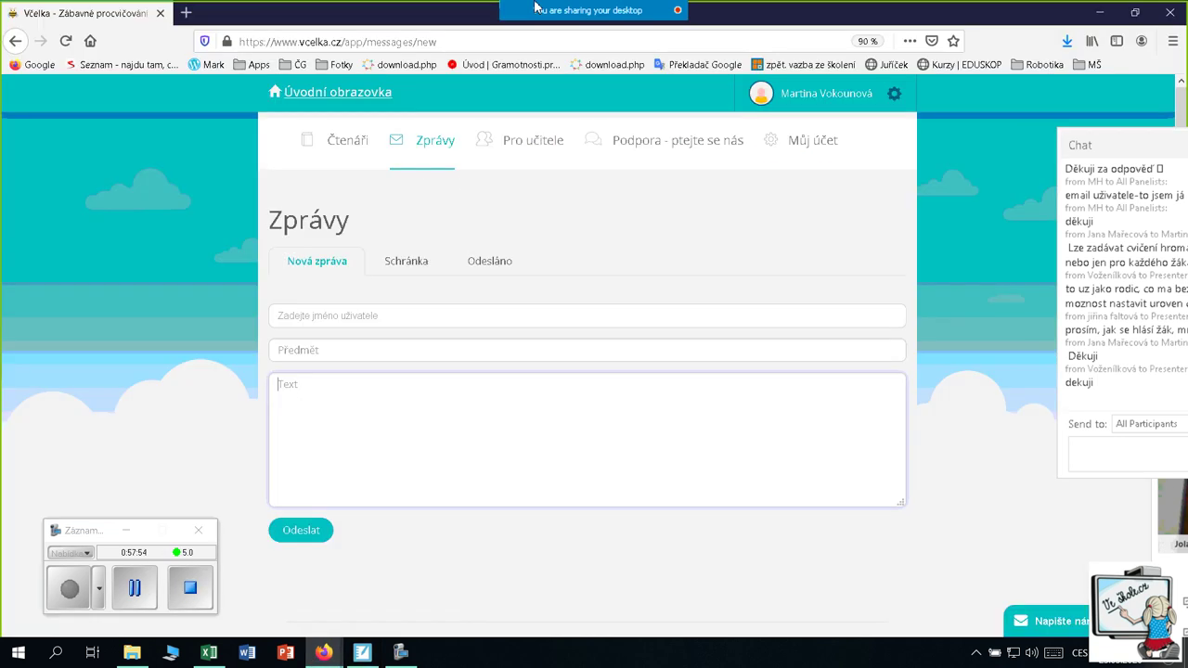
In Můj účet, tick 'Vypnout automatické přechody na celou obrazovku (fullscreen)' and save the changes
{"action": "left_click", "coordinate": [813, 144]}
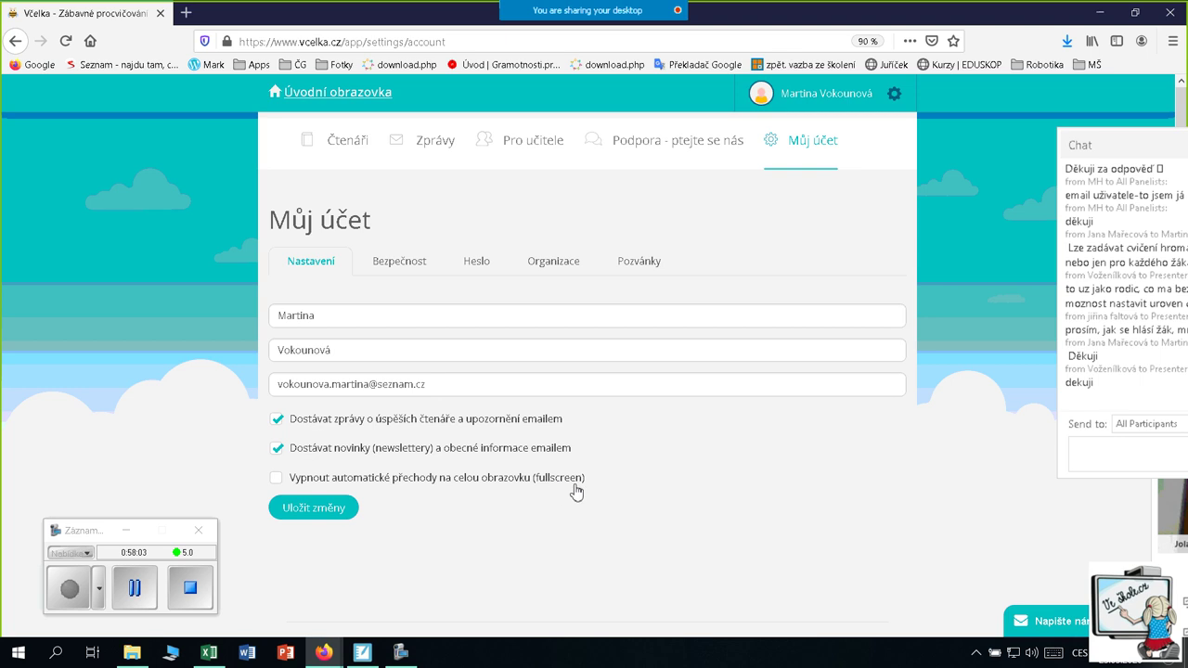
{"action": "left_click", "coordinate": [277, 478]}
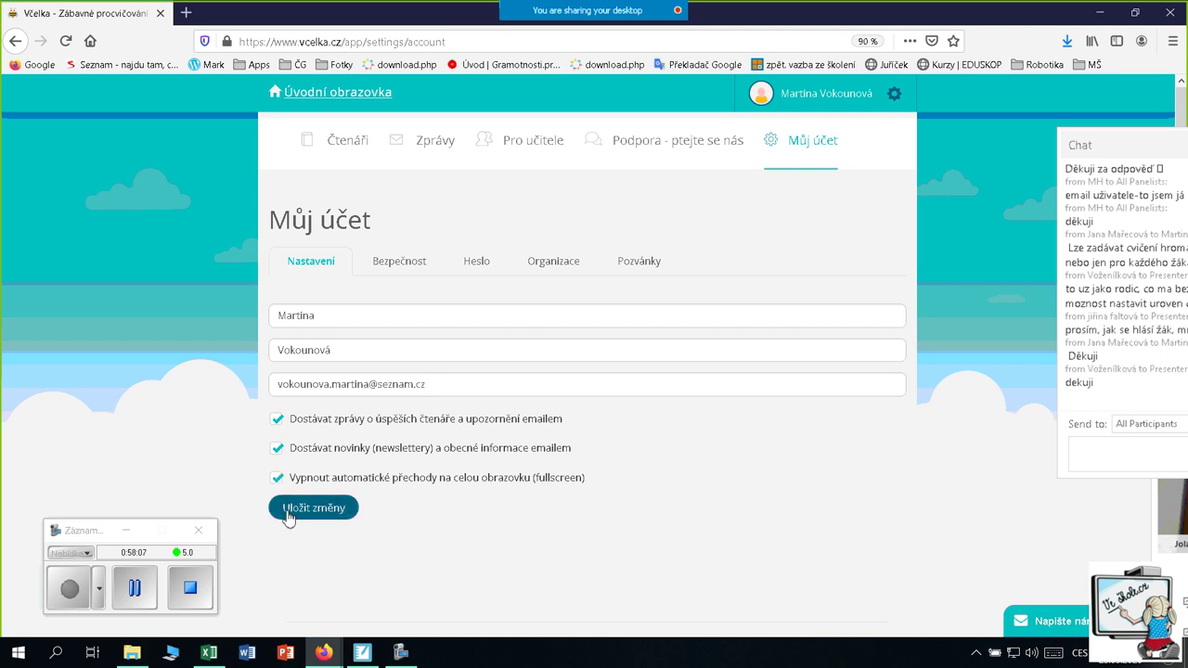
{"action": "left_click", "coordinate": [307, 516]}
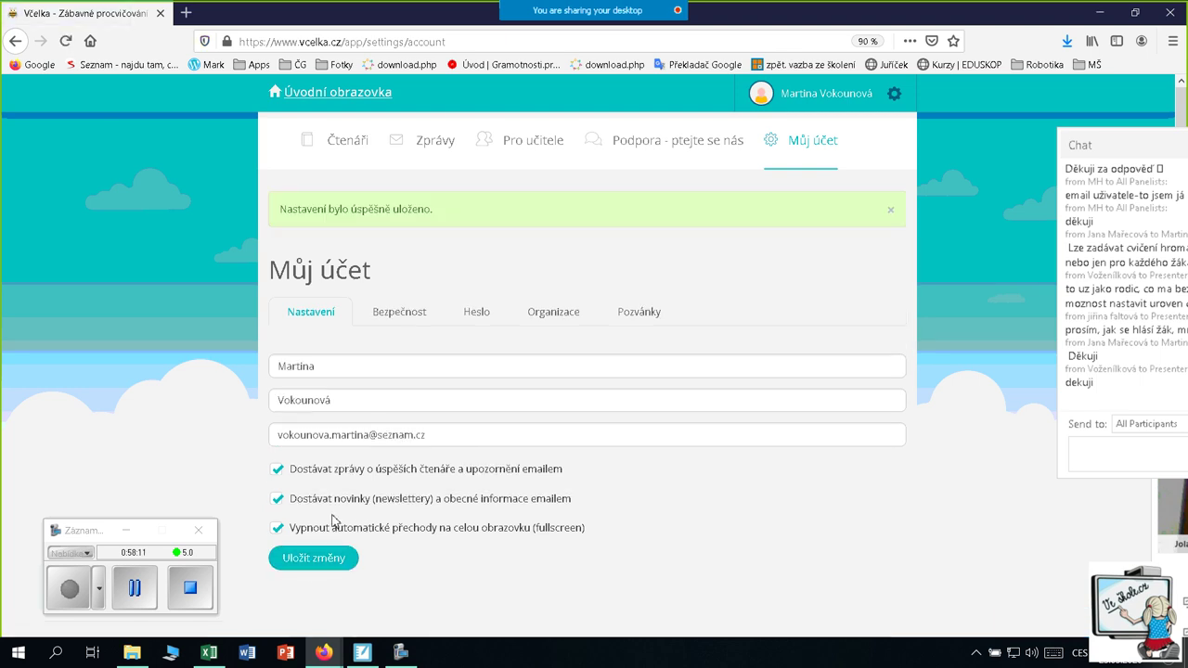
{"action": "left_click", "coordinate": [316, 568]}
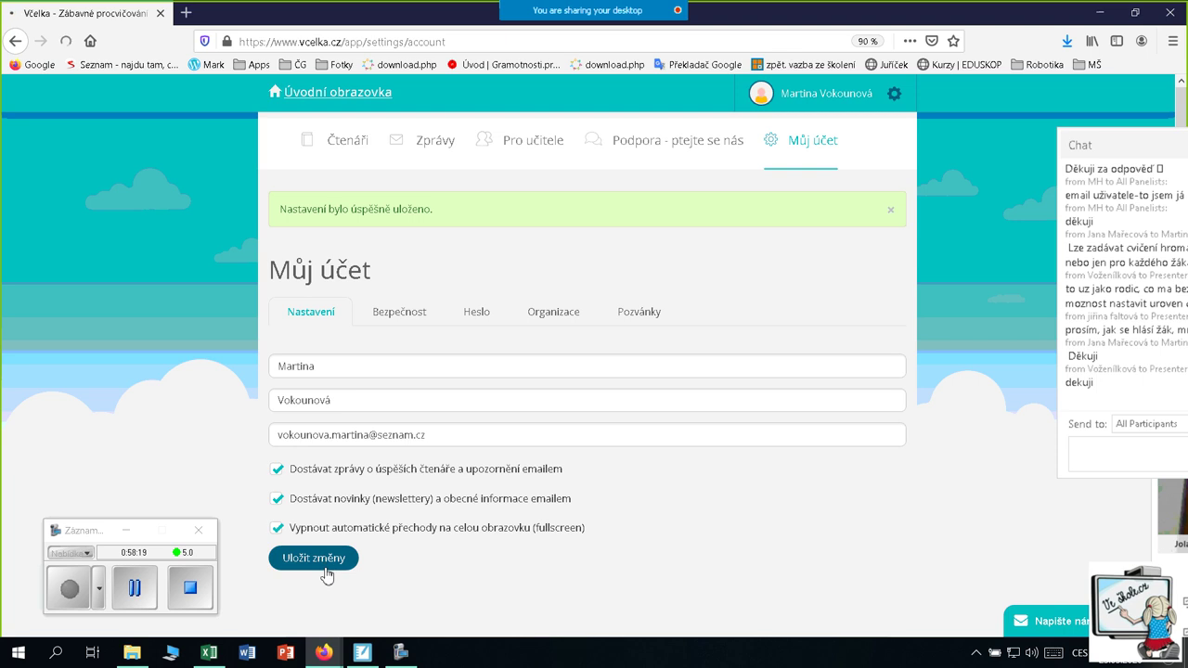
{"action": "left_click", "coordinate": [327, 562]}
{"action": "scroll", "coordinate": [386, 482], "scroll_direction": "down", "scroll_amount": 5}
{"action": "scroll", "coordinate": [151, 233], "scroll_direction": "up", "scroll_amount": 5}
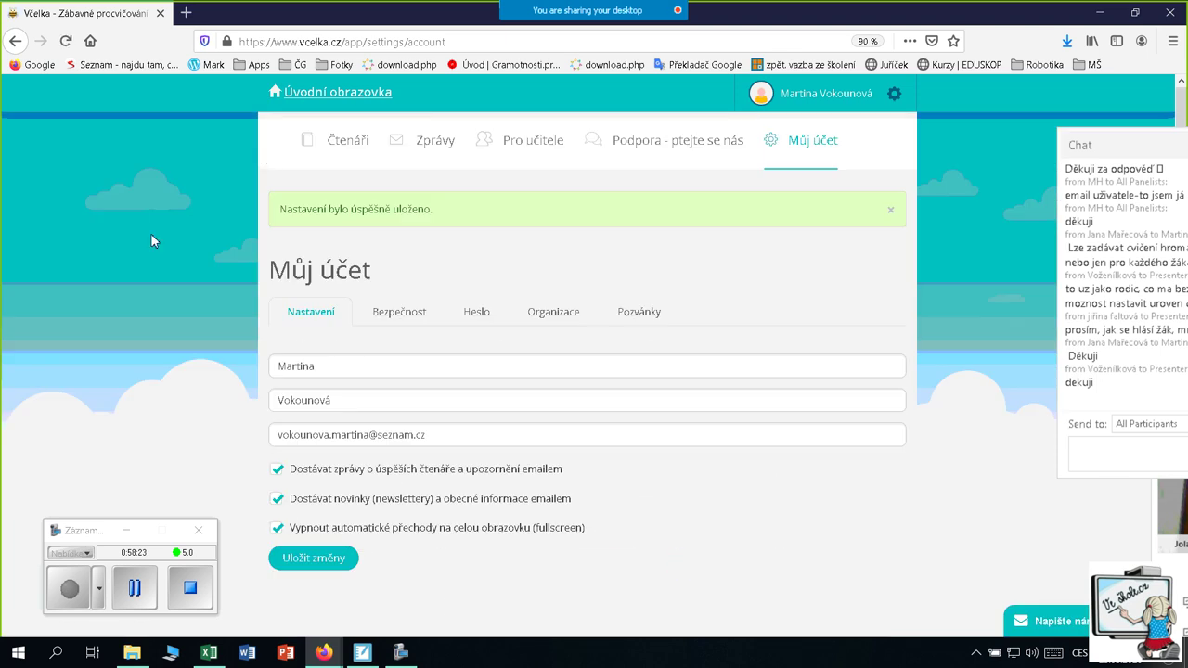
Go to Úvodní obrazovka and open the Všechna cvičení catalogue at the Technika čtení group
{"action": "left_click", "coordinate": [350, 99]}
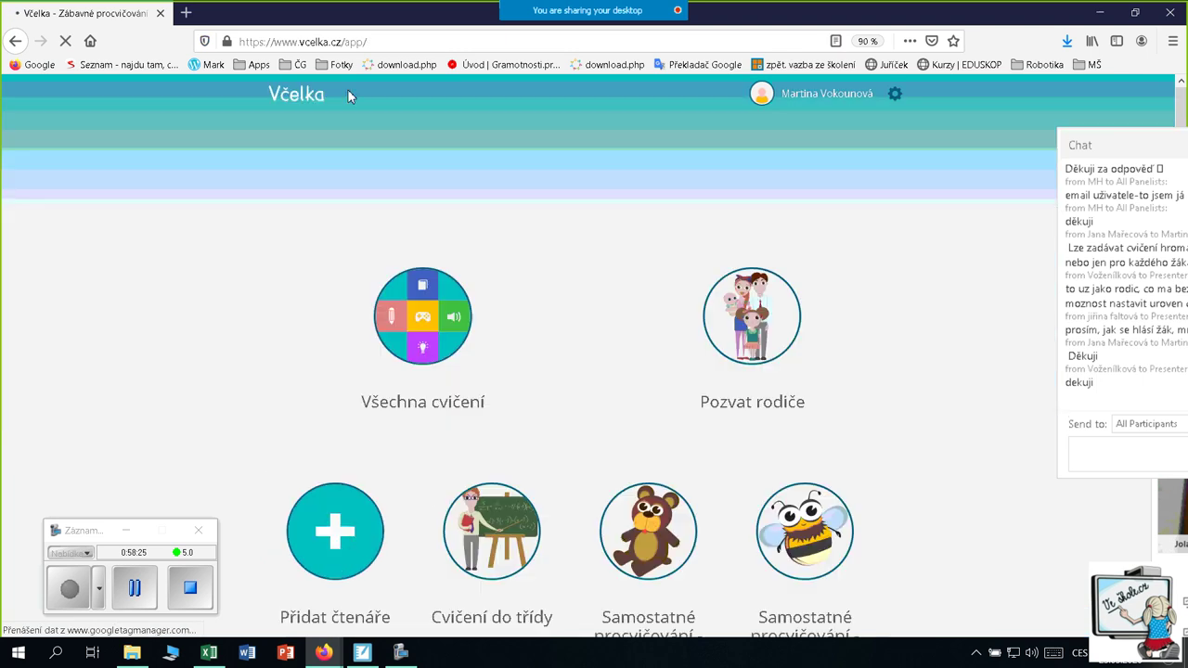
{"action": "scroll", "coordinate": [308, 291], "scroll_direction": "down", "scroll_amount": 1}
{"action": "scroll", "coordinate": [307, 289], "scroll_direction": "up", "scroll_amount": 1}
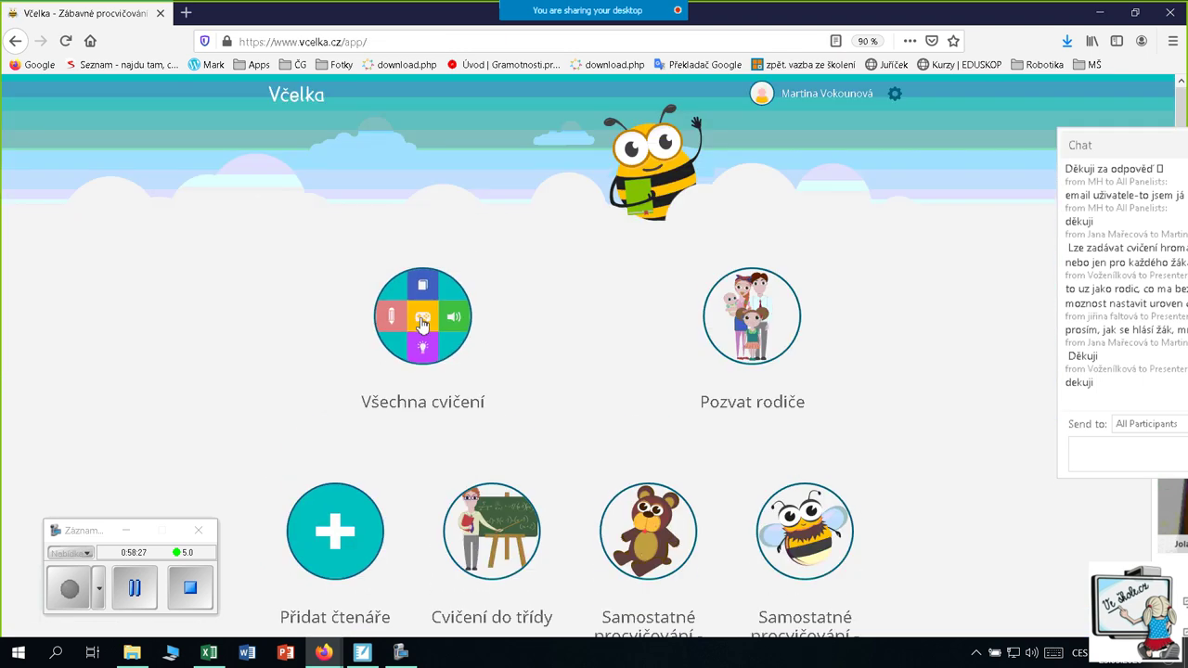
{"action": "left_click", "coordinate": [420, 327]}
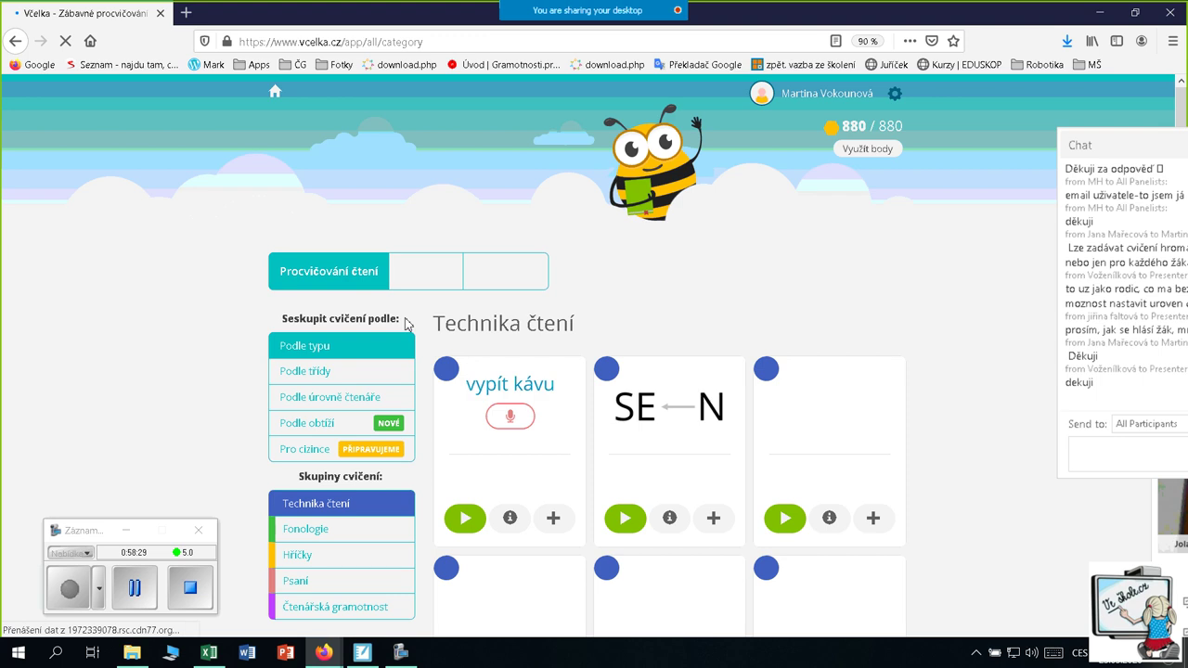
{"action": "scroll", "coordinate": [612, 342], "scroll_direction": "down", "scroll_amount": 2}
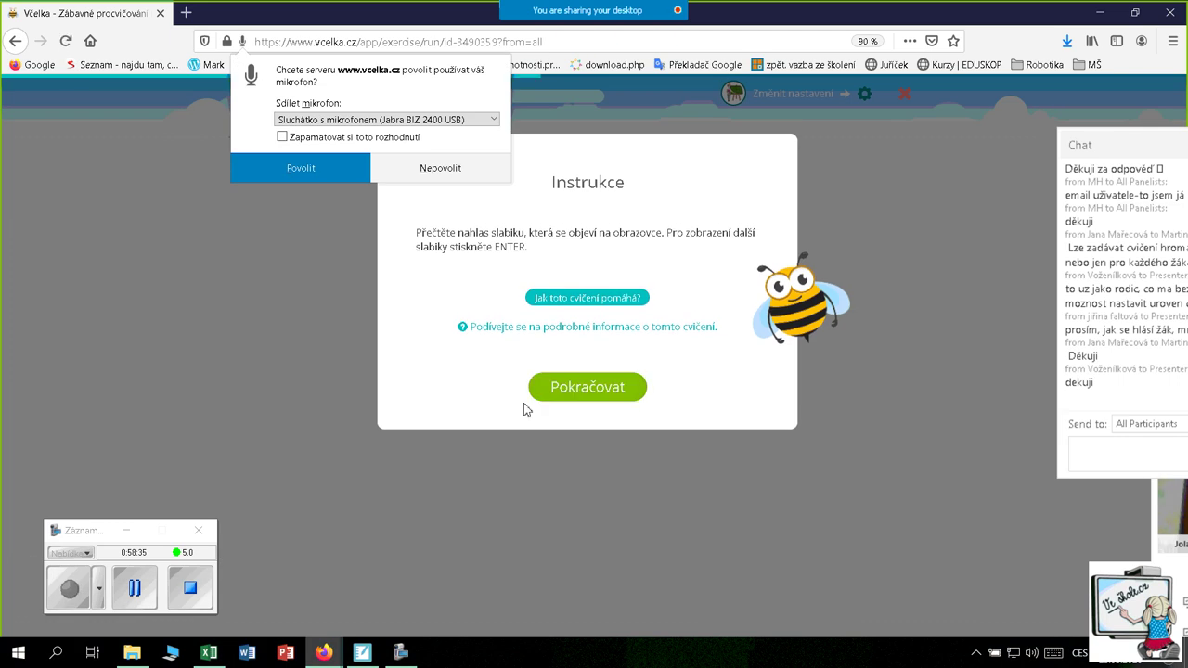
Start exercise 104 Jednoduché slabiky, allow microphone access, then quit it with Konec
{"action": "left_click", "coordinate": [627, 390]}
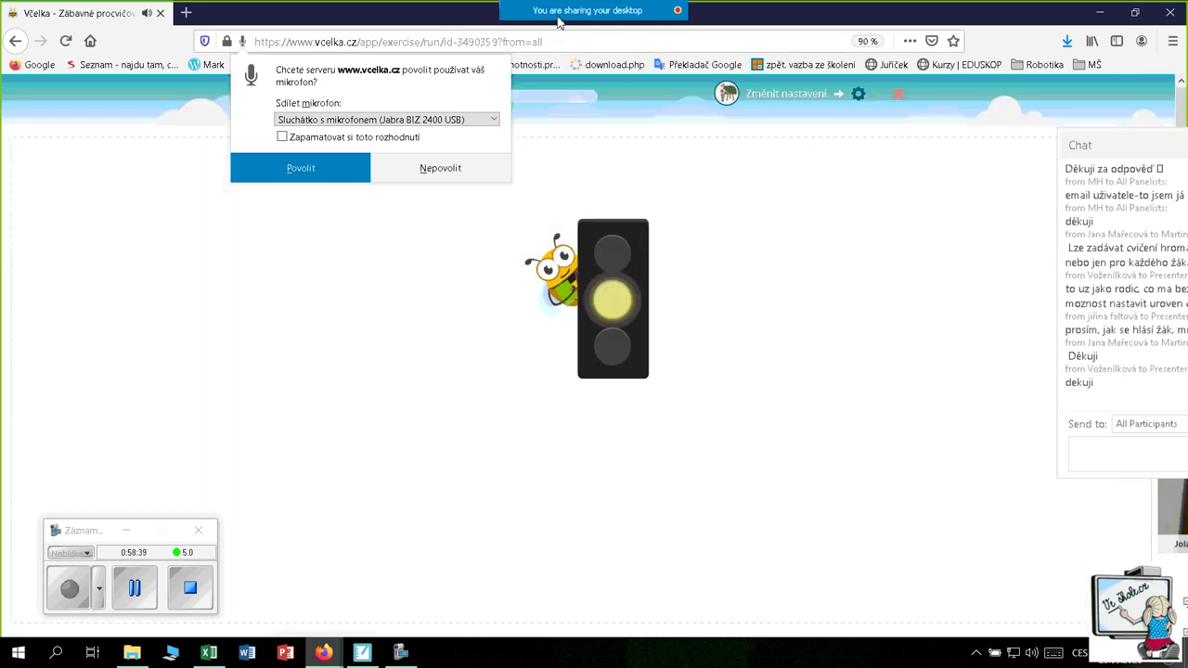
{"action": "mouse_move", "coordinate": [561, 38]}
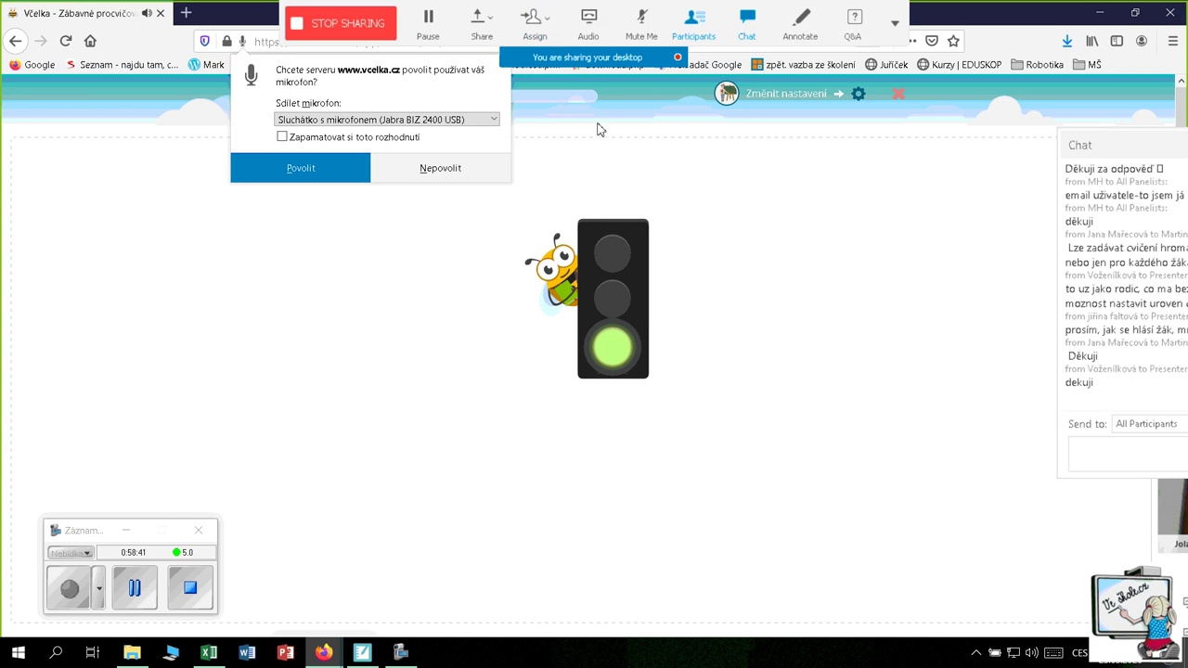
{"action": "left_click", "coordinate": [306, 169]}
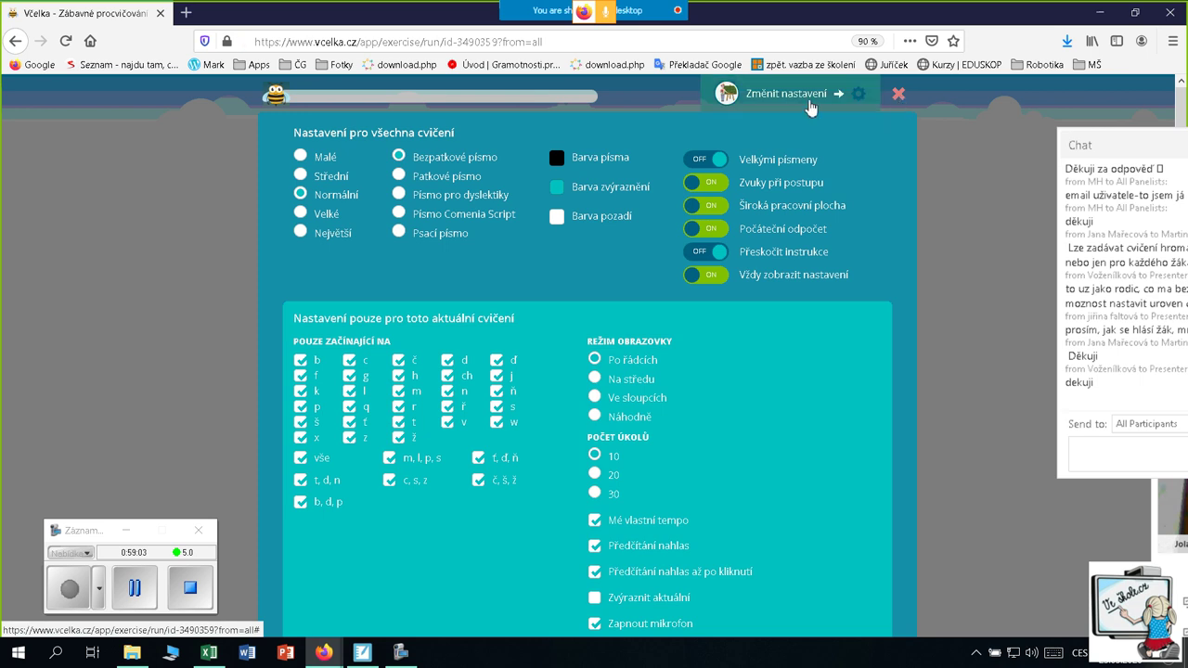
{"action": "left_click", "coordinate": [898, 95]}
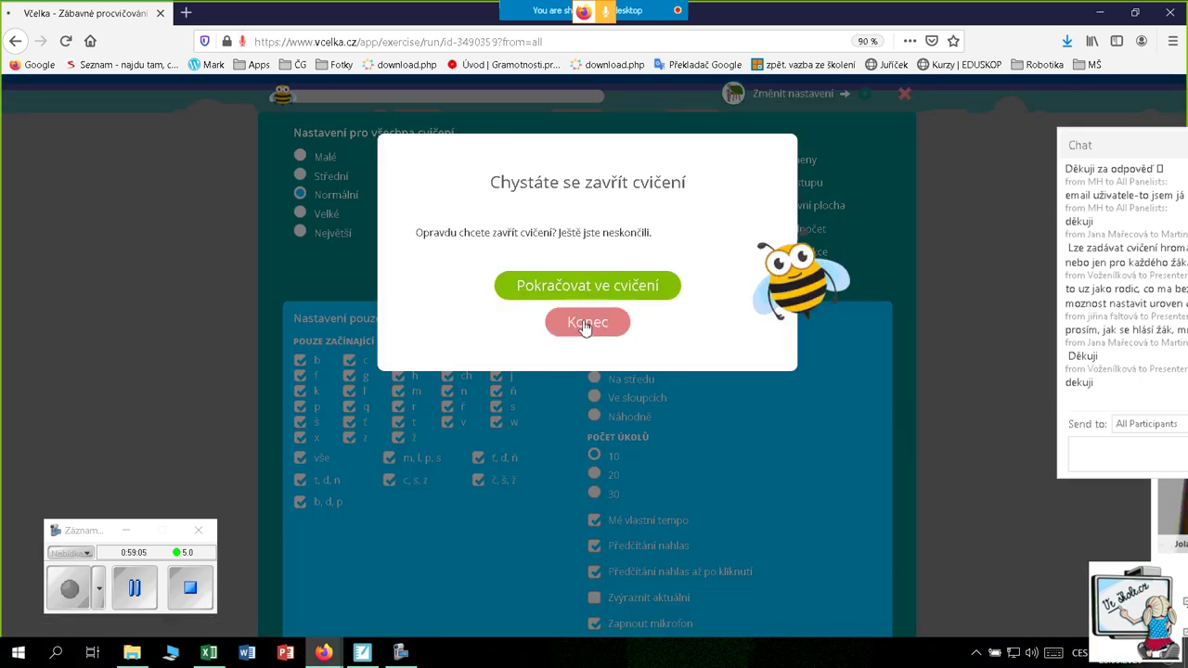
{"action": "left_click", "coordinate": [583, 321]}
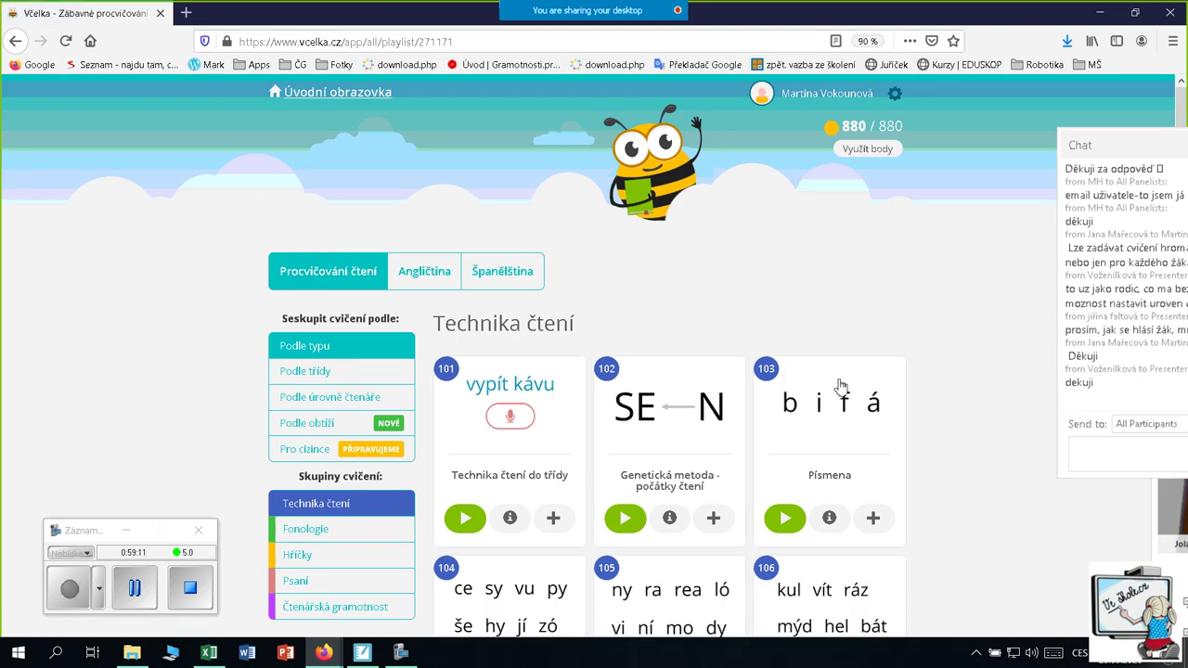
Show slide 23, Kdo generuje cvičení, then bring the Včelka Technika čtení list back
{"action": "left_click", "coordinate": [363, 653]}
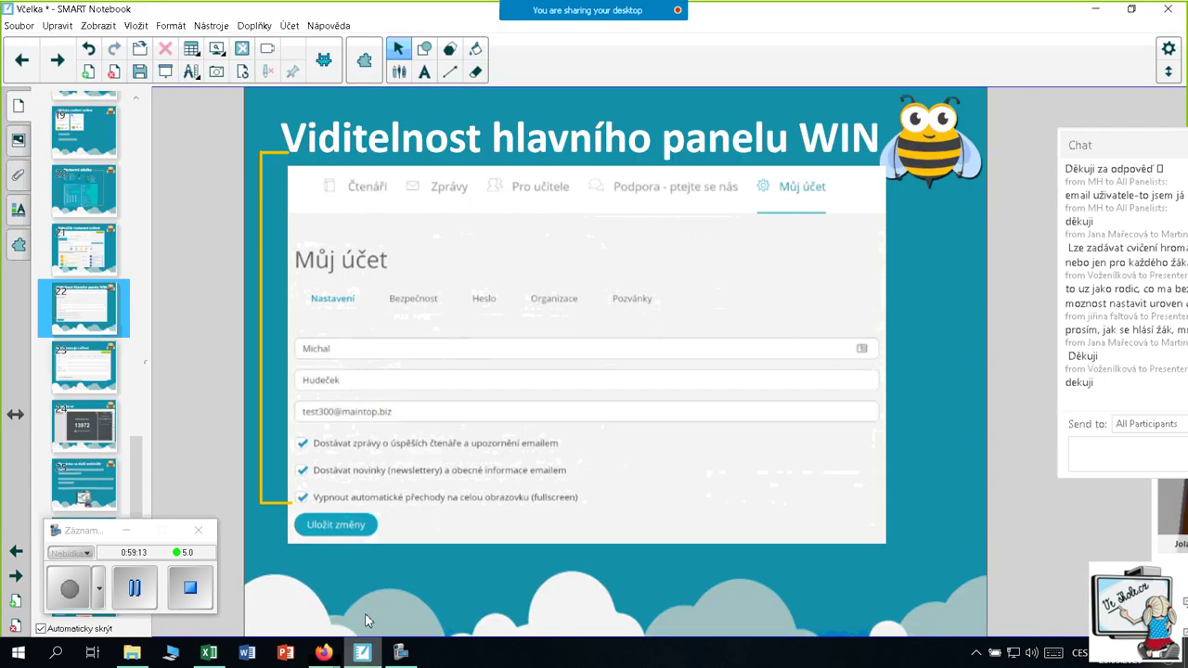
{"action": "left_click", "coordinate": [87, 349]}
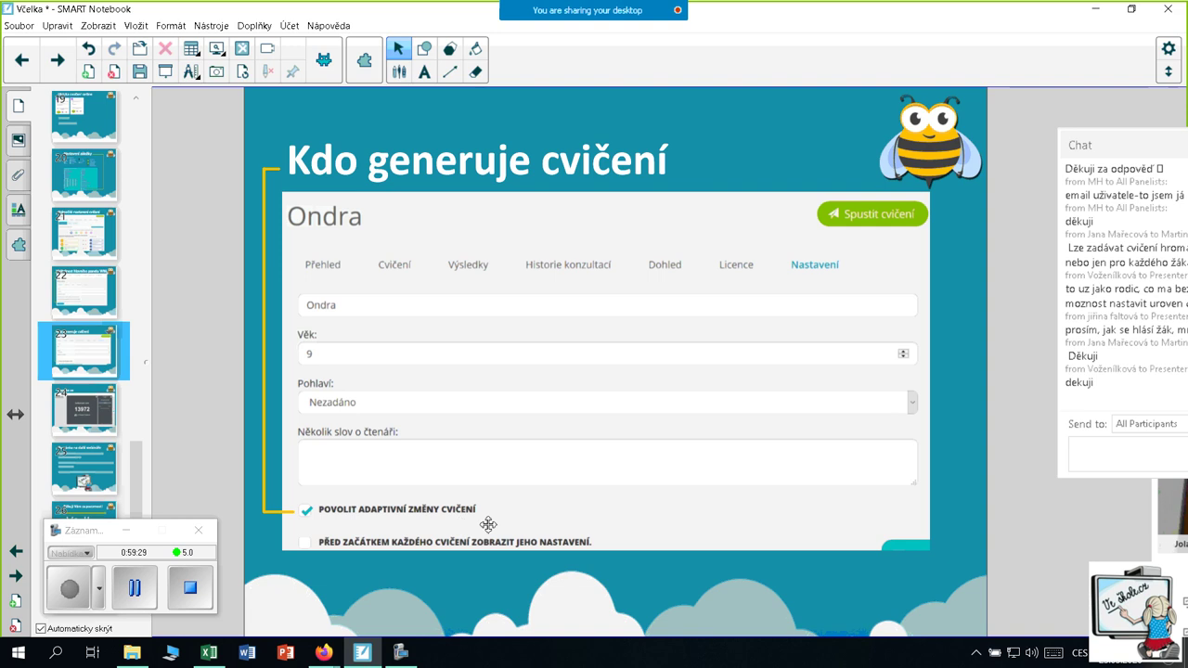
{"action": "left_click", "coordinate": [361, 655]}
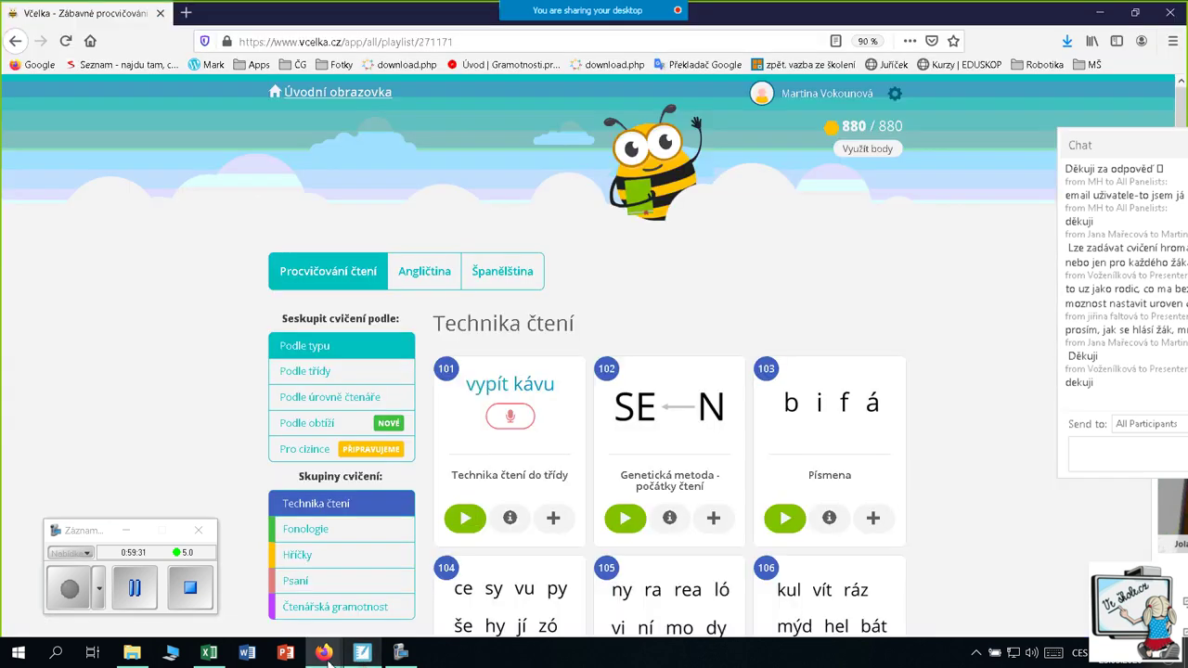
From Úvodní obrazovka, open the reader's exercise dashboard
{"action": "left_click", "coordinate": [332, 96]}
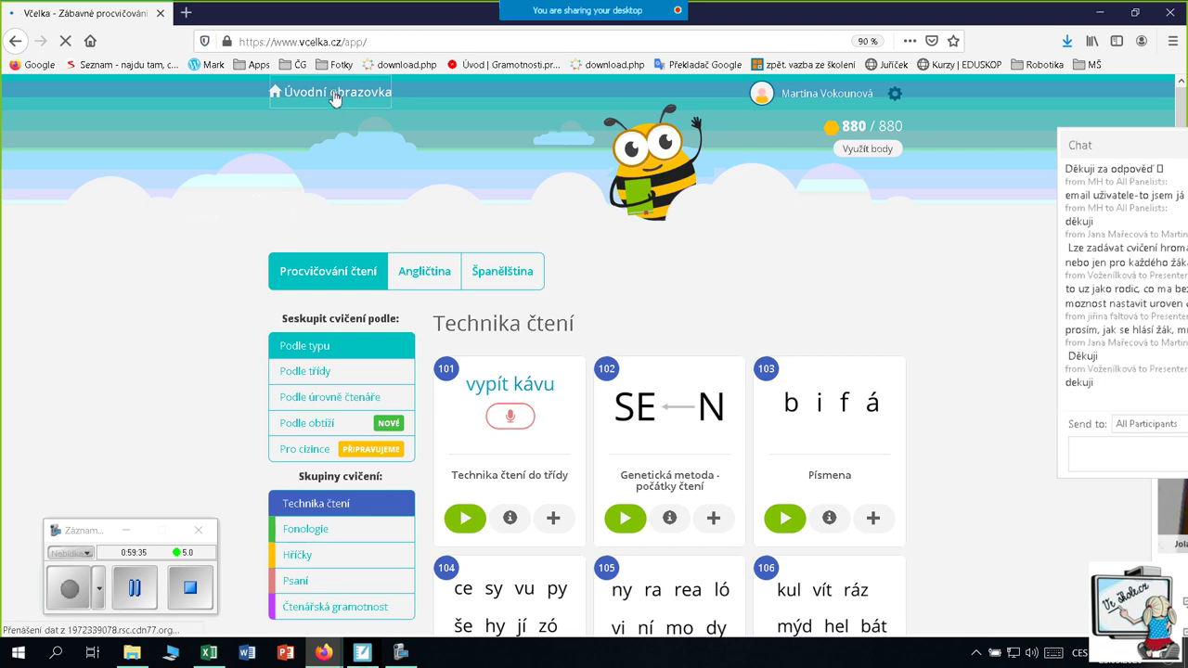
{"action": "scroll", "coordinate": [594, 371], "scroll_direction": "down", "scroll_amount": 6}
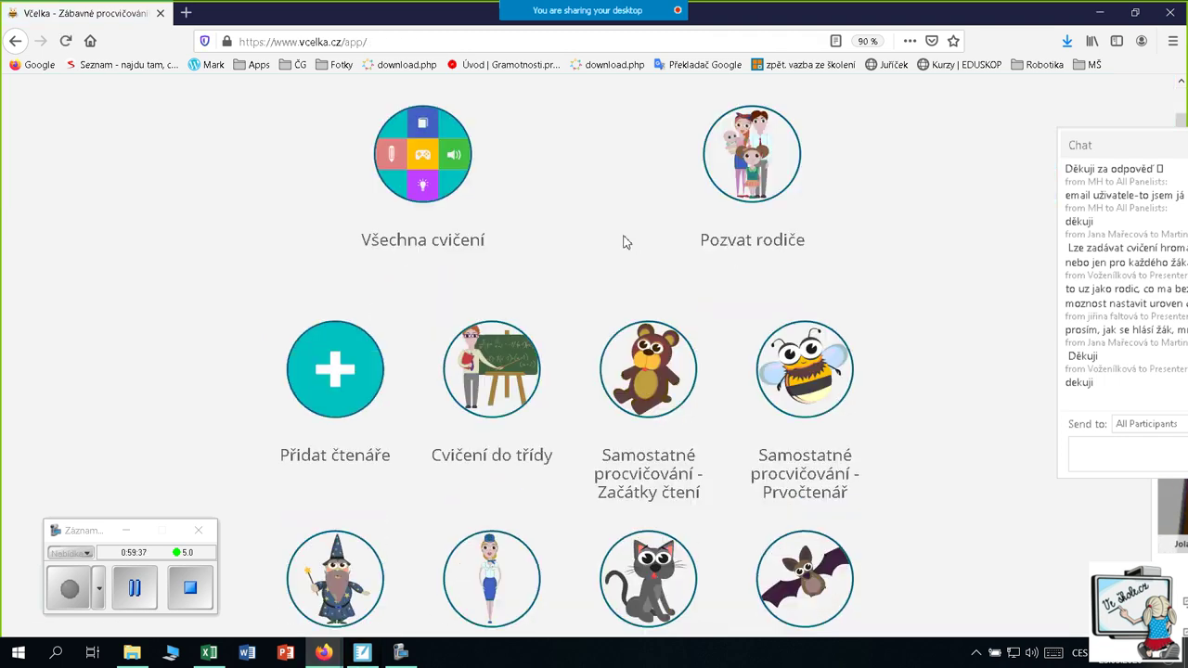
{"action": "left_click", "coordinate": [516, 413]}
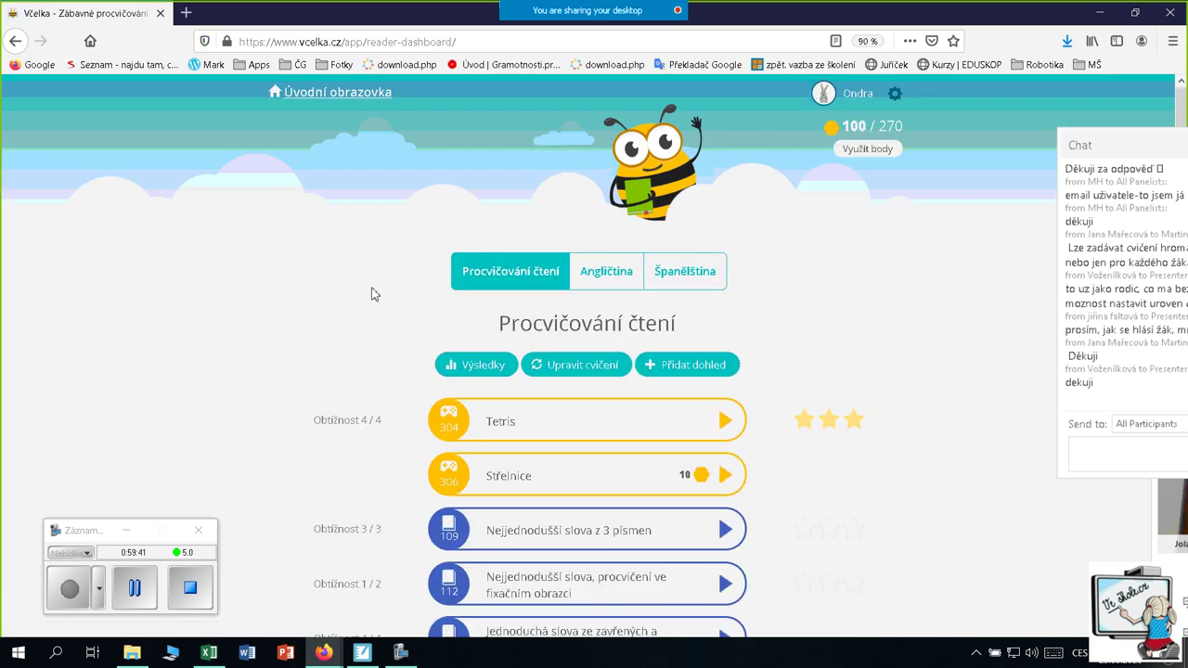
{"action": "scroll", "coordinate": [347, 275], "scroll_direction": "down", "scroll_amount": 3}
{"action": "scroll", "coordinate": [350, 278], "scroll_direction": "up", "scroll_amount": 3}
Open and review the reader's Upravit cvičení page, then return to SMART Notebook
{"action": "left_click", "coordinate": [591, 365]}
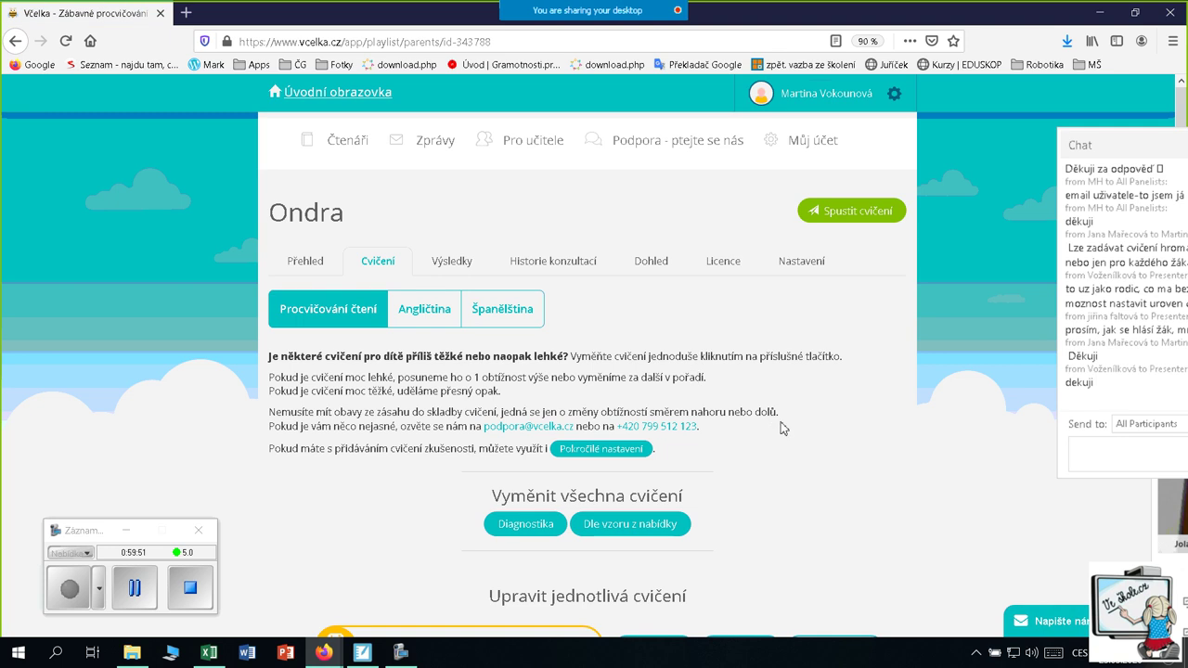
{"action": "scroll", "coordinate": [782, 427], "scroll_direction": "down", "scroll_amount": 4}
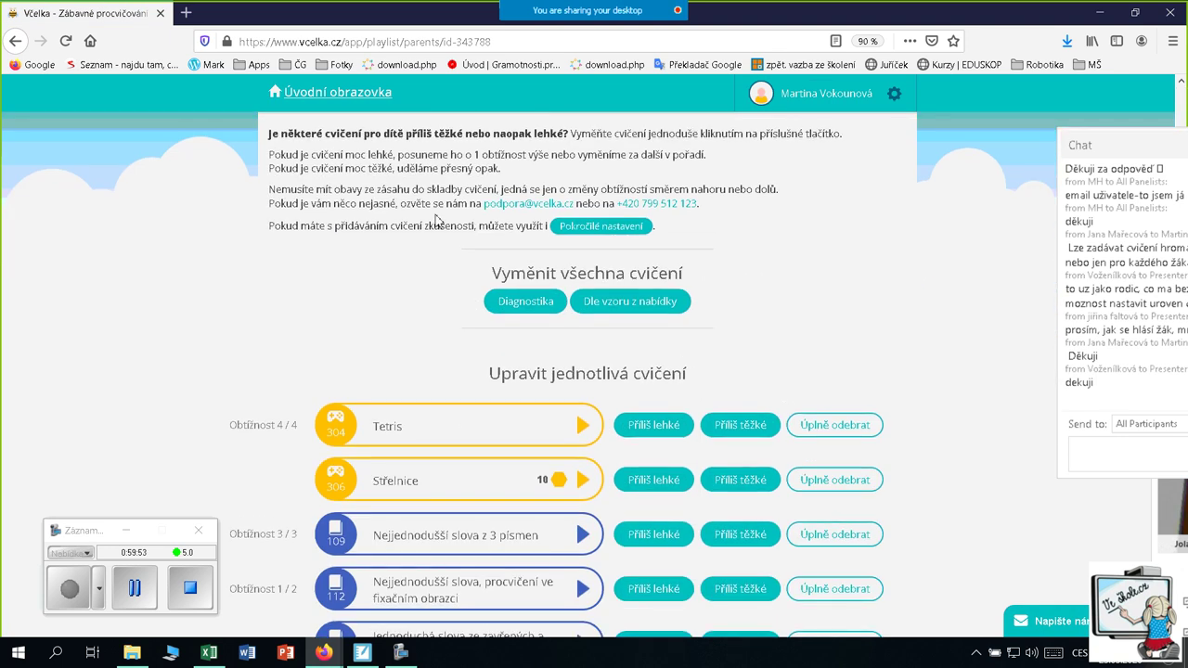
{"action": "scroll", "coordinate": [425, 317], "scroll_direction": "up", "scroll_amount": 3}
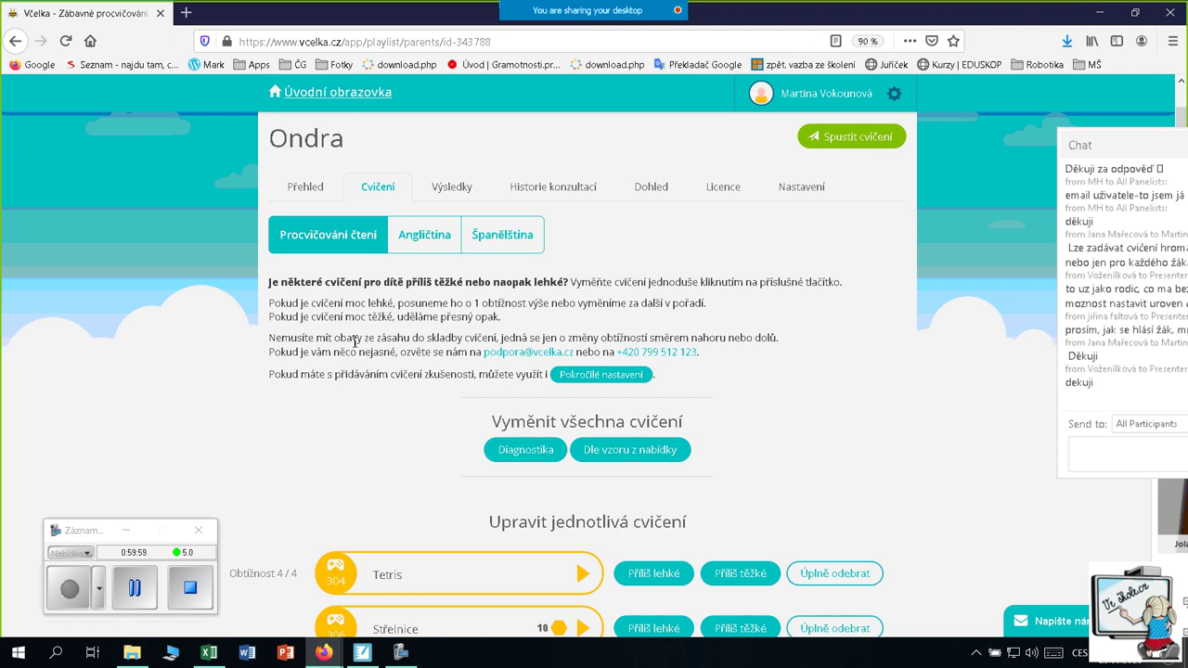
{"action": "scroll", "coordinate": [354, 342], "scroll_direction": "down", "scroll_amount": 6}
{"action": "scroll", "coordinate": [352, 346], "scroll_direction": "down", "scroll_amount": 3}
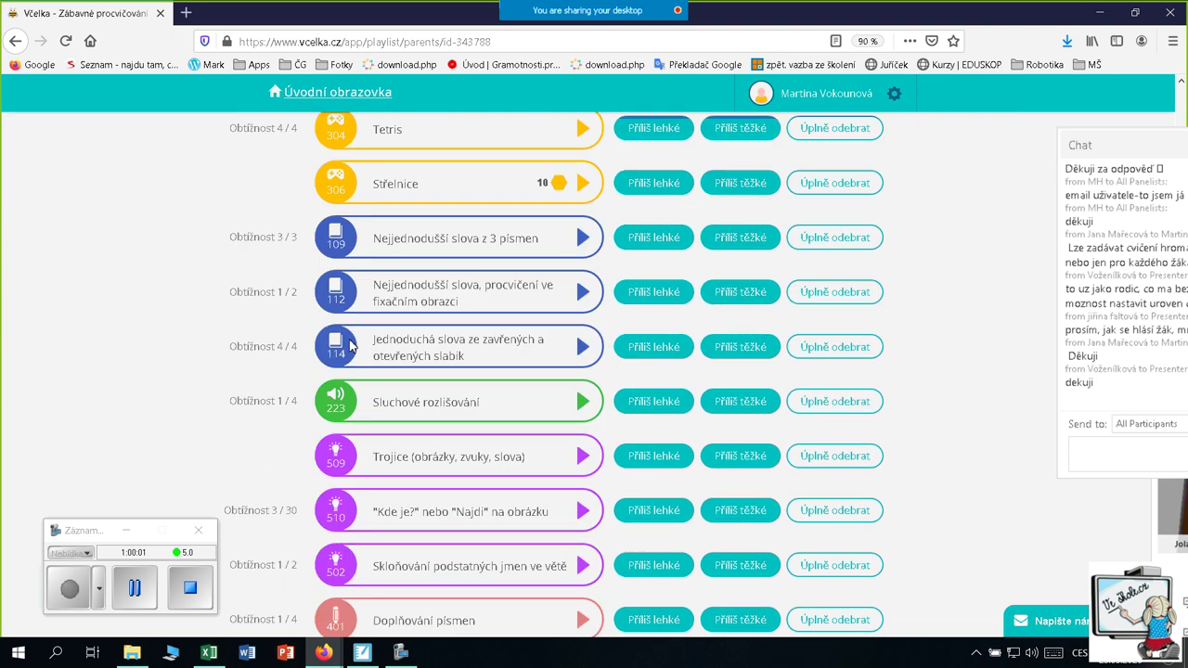
{"action": "scroll", "coordinate": [362, 339], "scroll_direction": "up", "scroll_amount": 10}
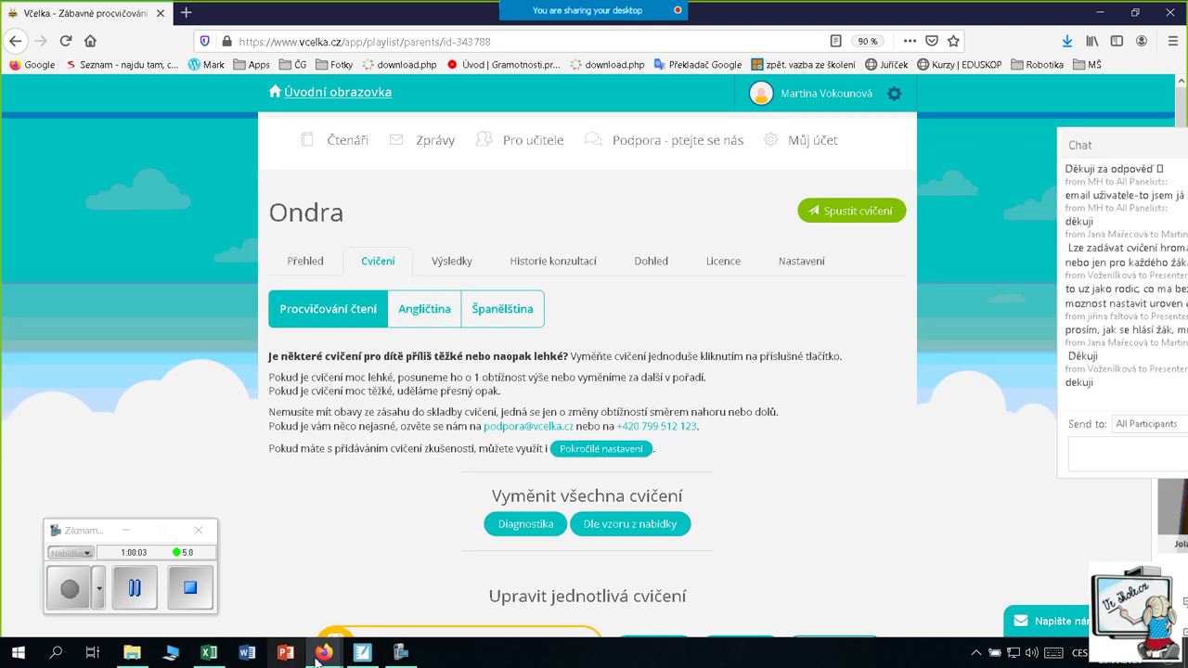
{"action": "left_click", "coordinate": [369, 655]}
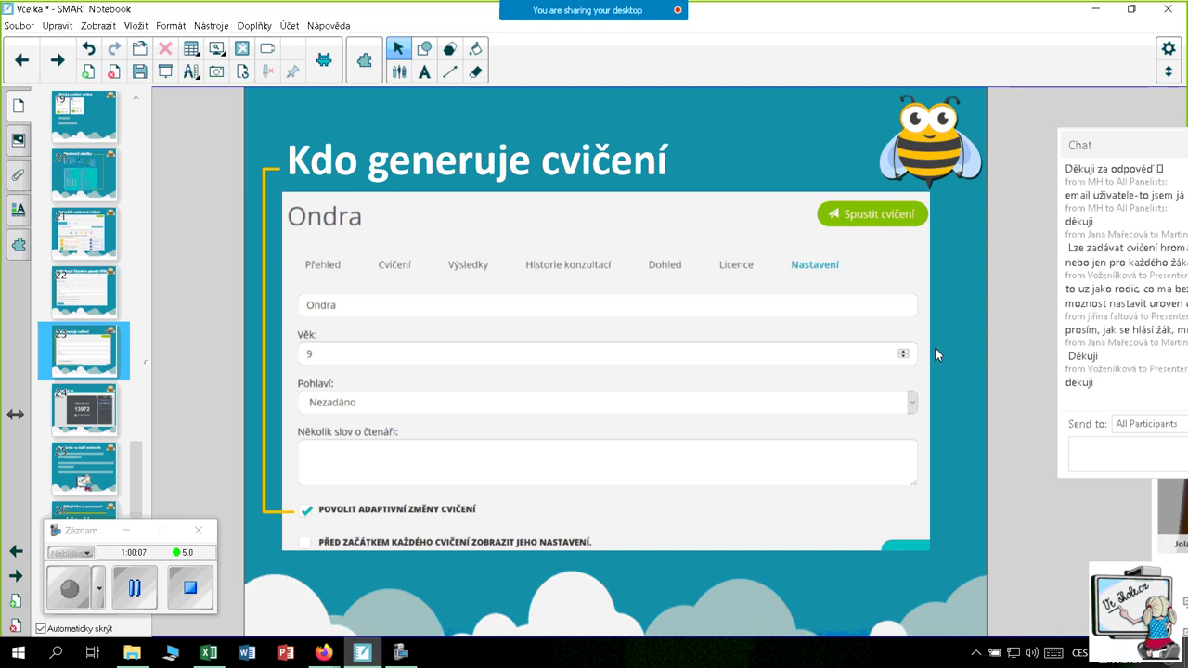
Review the reader's Nastavení tab in Včelka, with adaptive changes enabled, then return to SMART Notebook
{"action": "left_click", "coordinate": [326, 640]}
{"action": "left_click", "coordinate": [409, 587]}
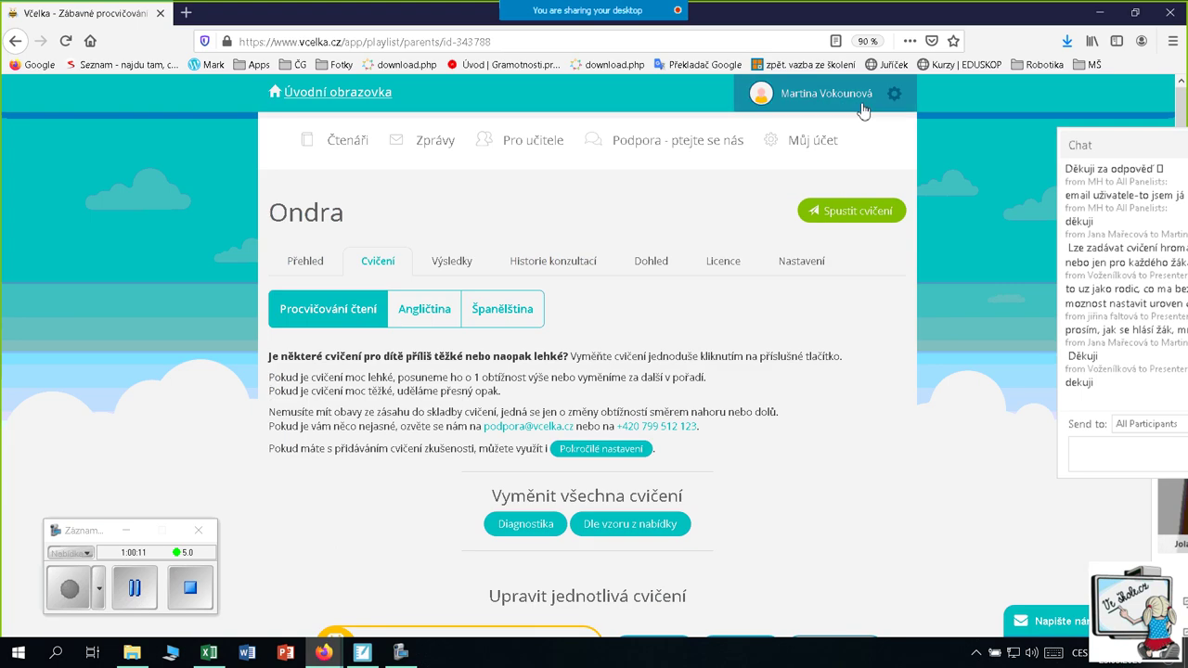
{"action": "left_click", "coordinate": [804, 269]}
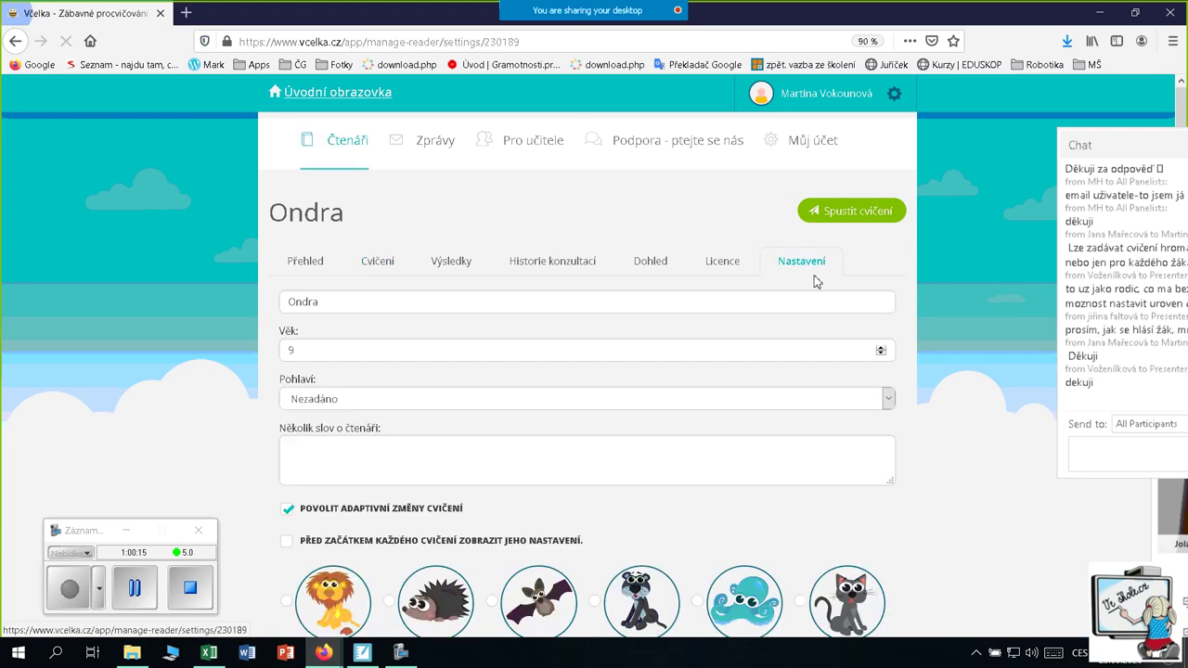
{"action": "scroll", "coordinate": [795, 299], "scroll_direction": "down", "scroll_amount": 3}
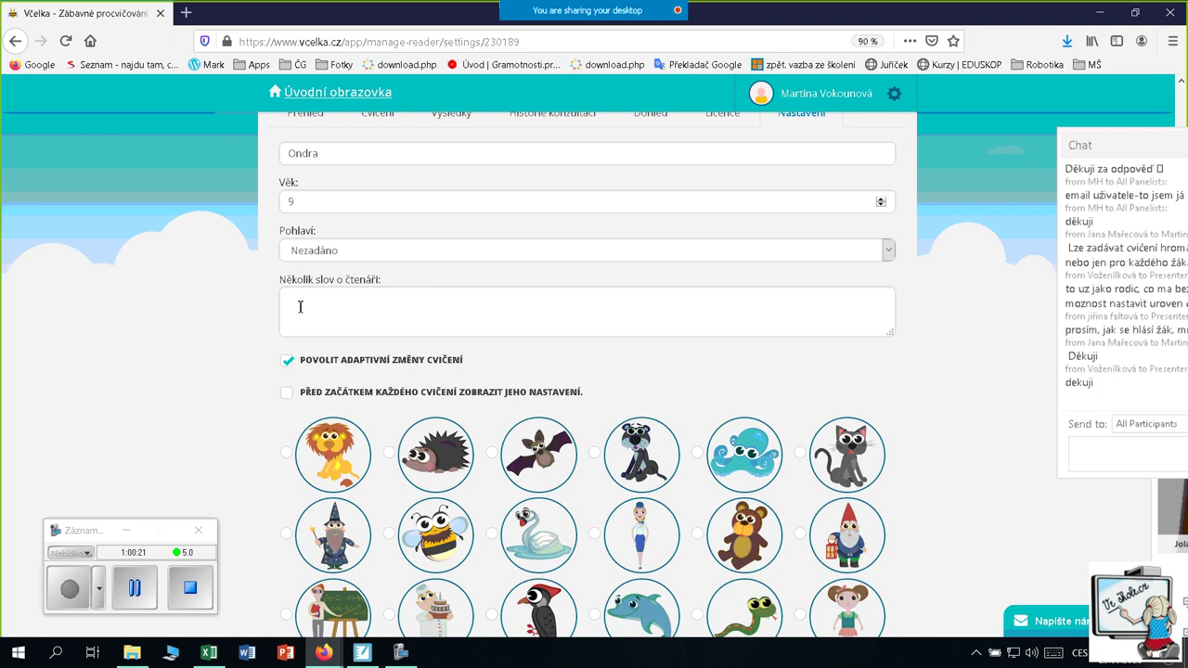
{"action": "scroll", "coordinate": [288, 297], "scroll_direction": "down", "scroll_amount": 1}
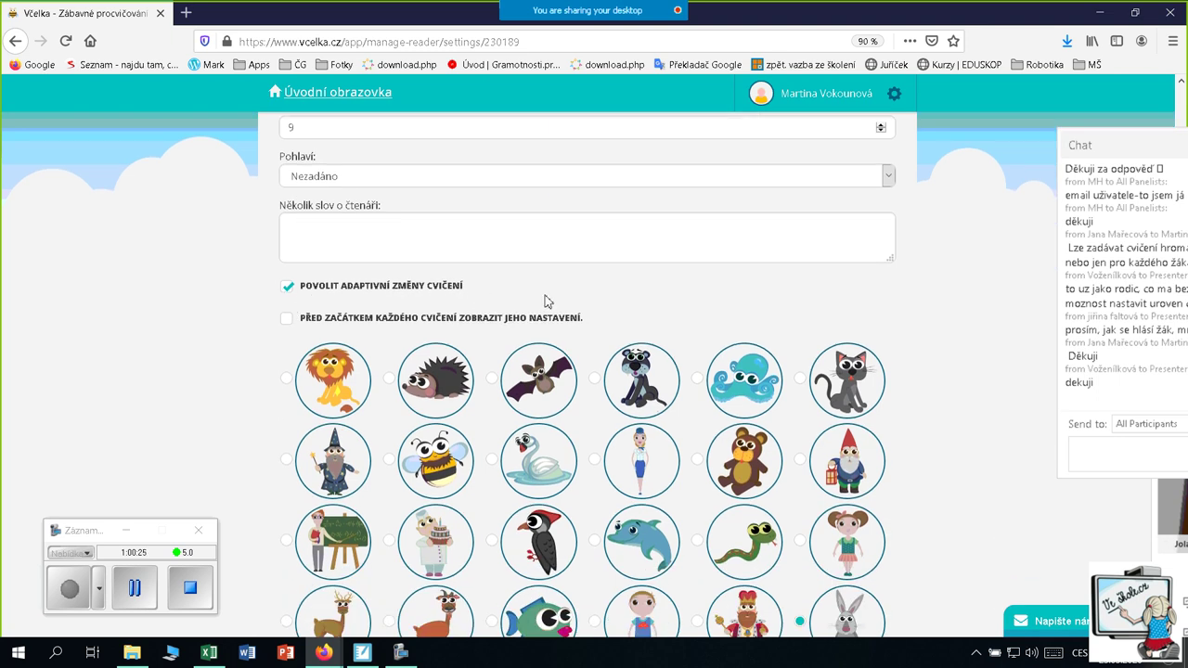
{"action": "scroll", "coordinate": [548, 299], "scroll_direction": "up", "scroll_amount": 1}
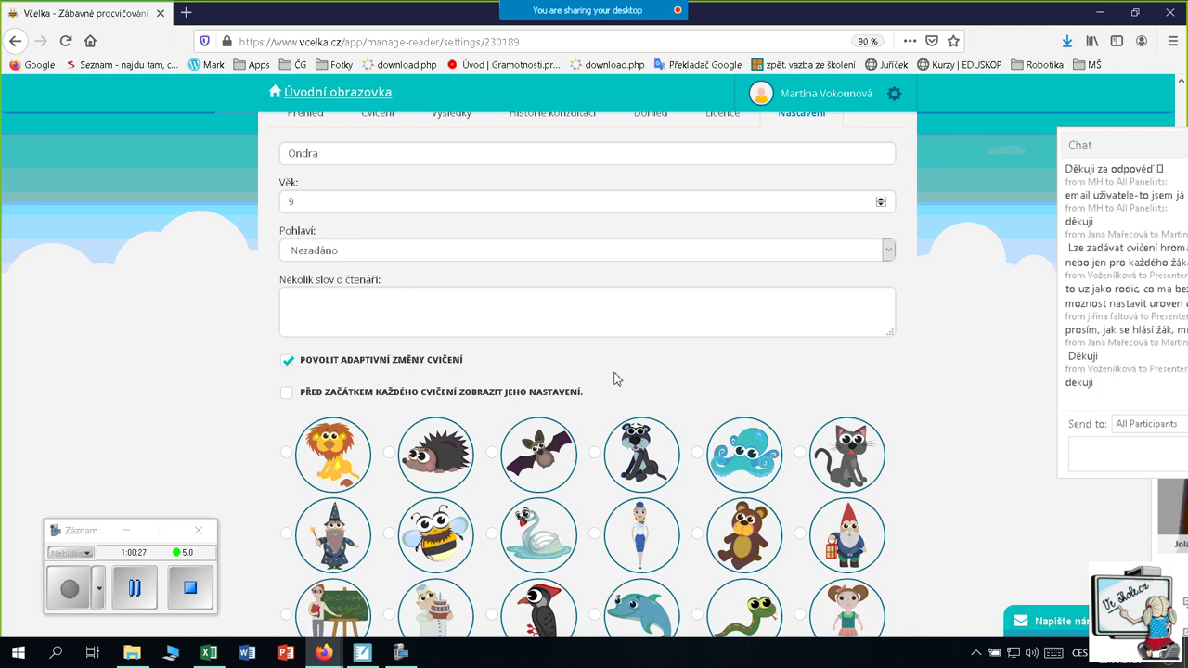
{"action": "scroll", "coordinate": [637, 380], "scroll_direction": "up", "scroll_amount": 1}
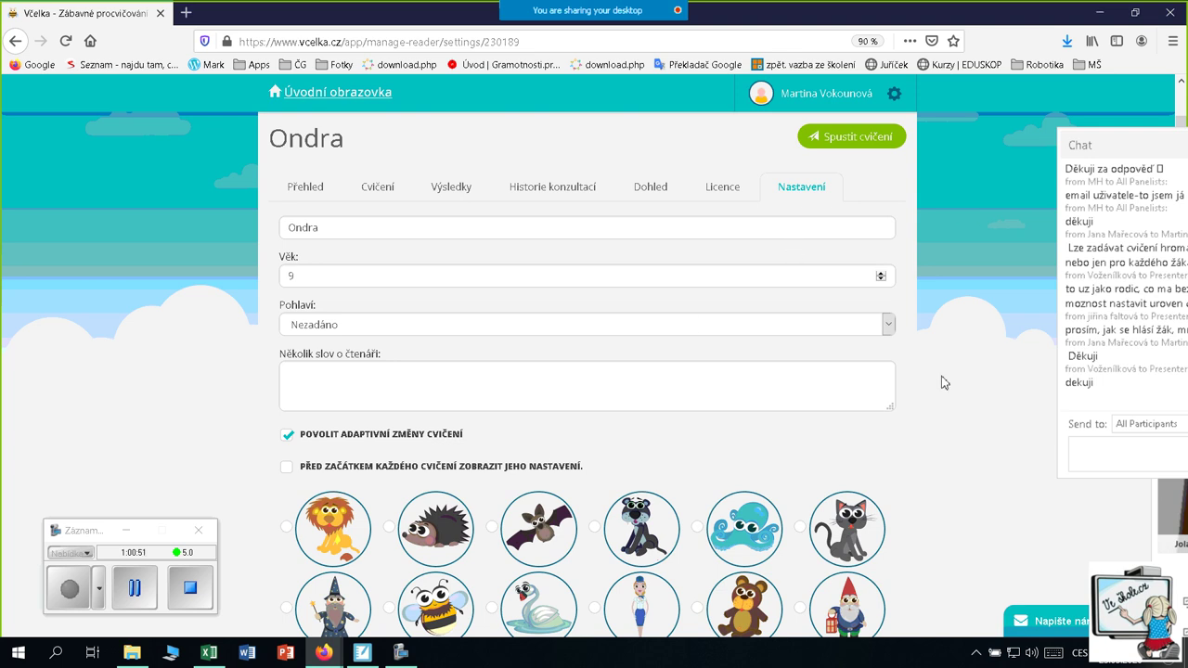
{"action": "left_click", "coordinate": [362, 653]}
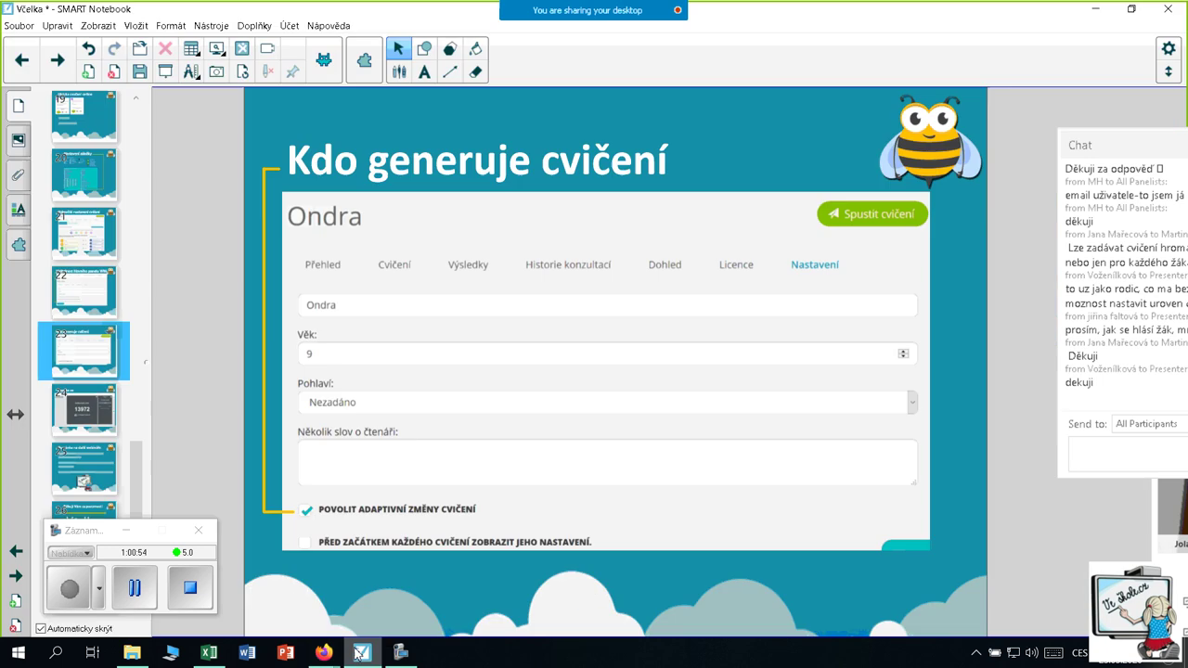
Go to slide 24, Zapojte se, briefly enlarge the join code, then click Spustit
{"action": "left_click", "coordinate": [82, 422]}
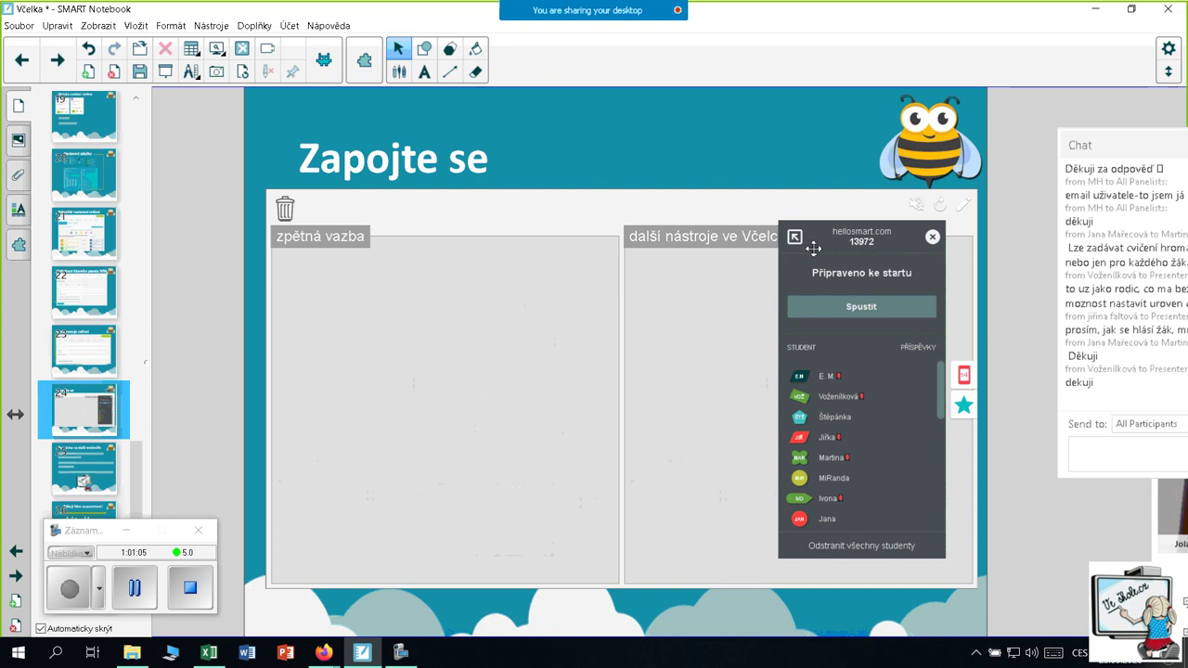
{"action": "left_click", "coordinate": [796, 238]}
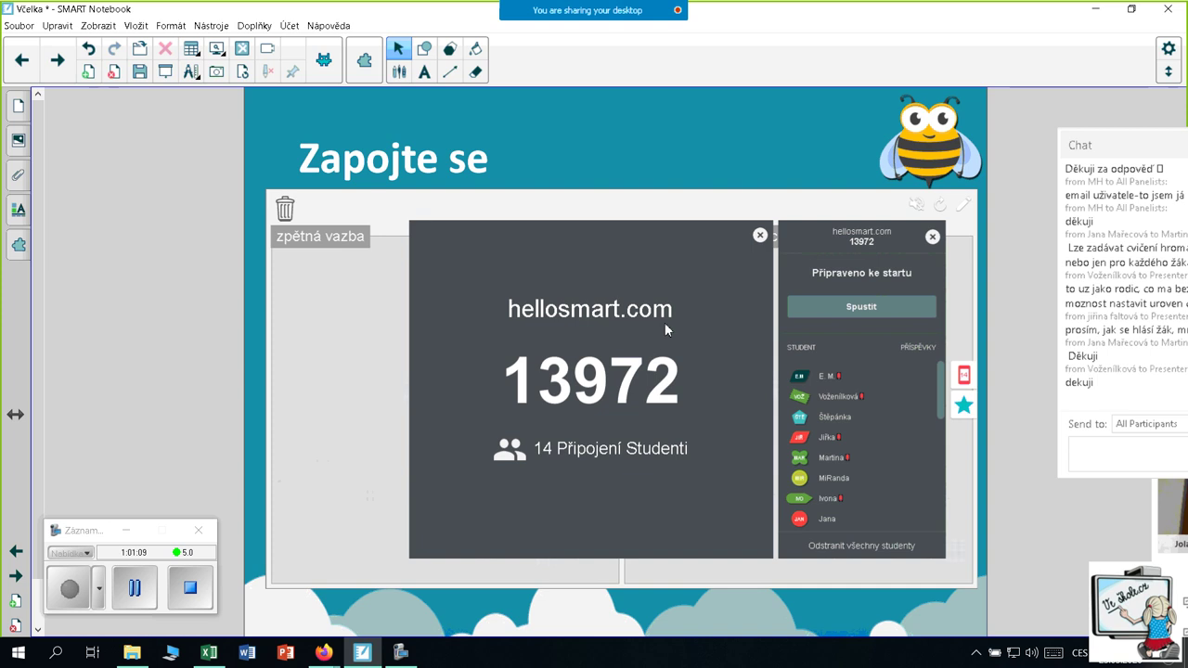
{"action": "left_click", "coordinate": [759, 238]}
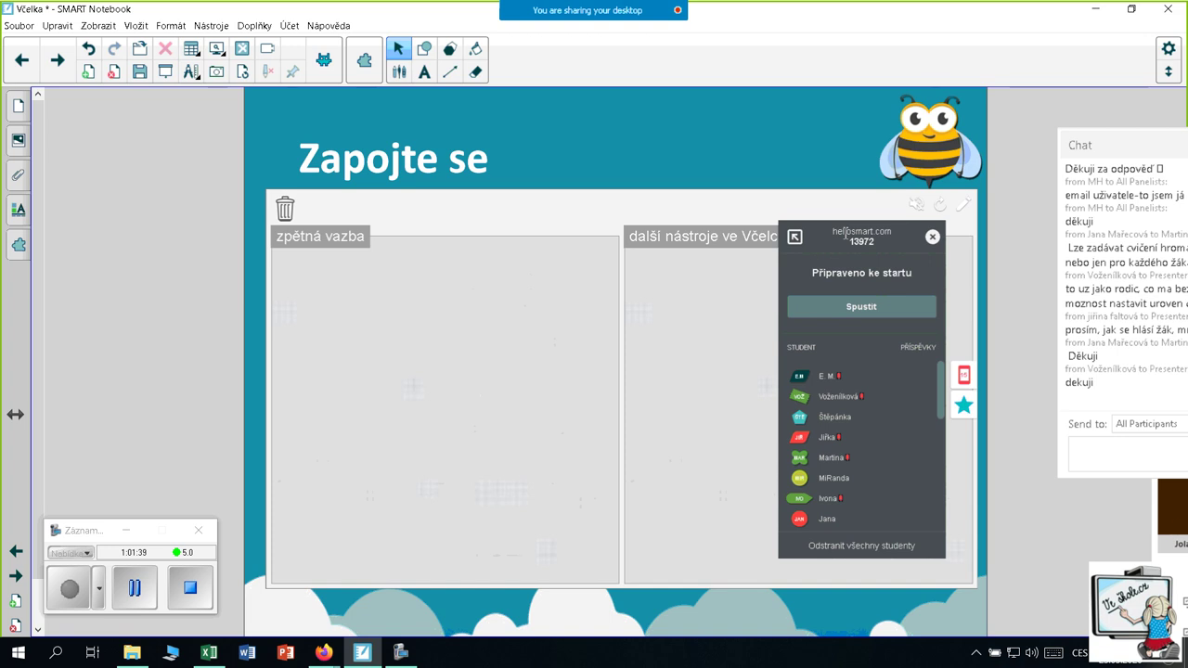
{"action": "left_click", "coordinate": [859, 308]}
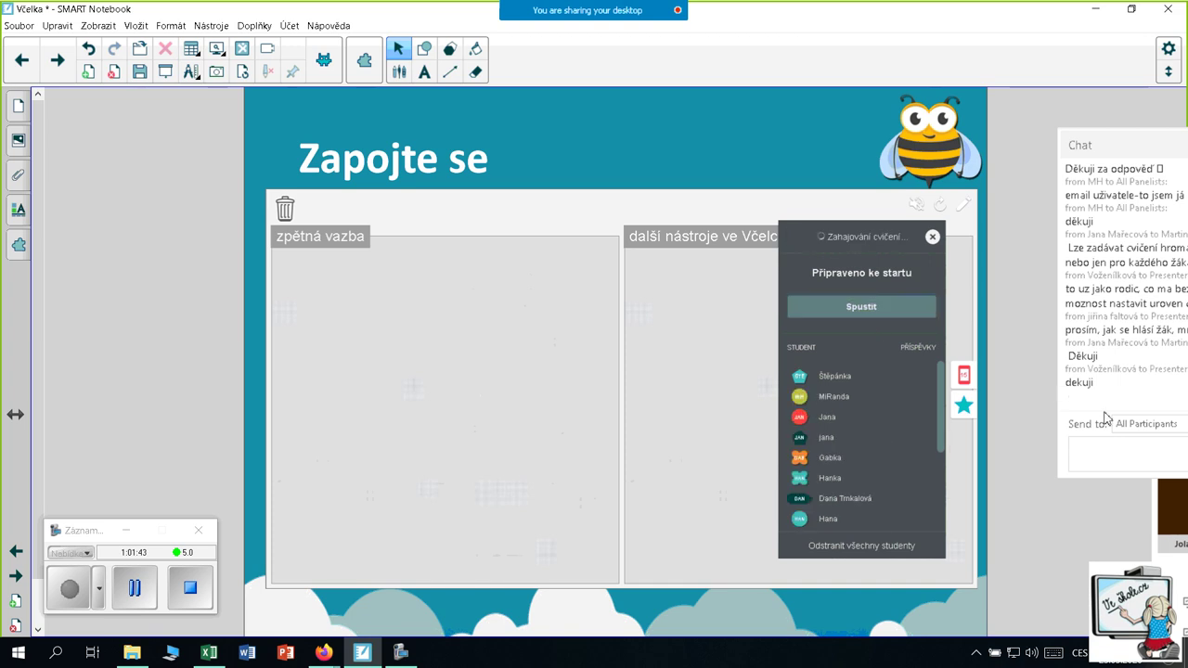
Send chat messages 'hellosmart.com', 'Joln as a guest' and '13972'
{"action": "left_click", "coordinate": [1118, 451]}
{"action": "type", "text": "hello"}
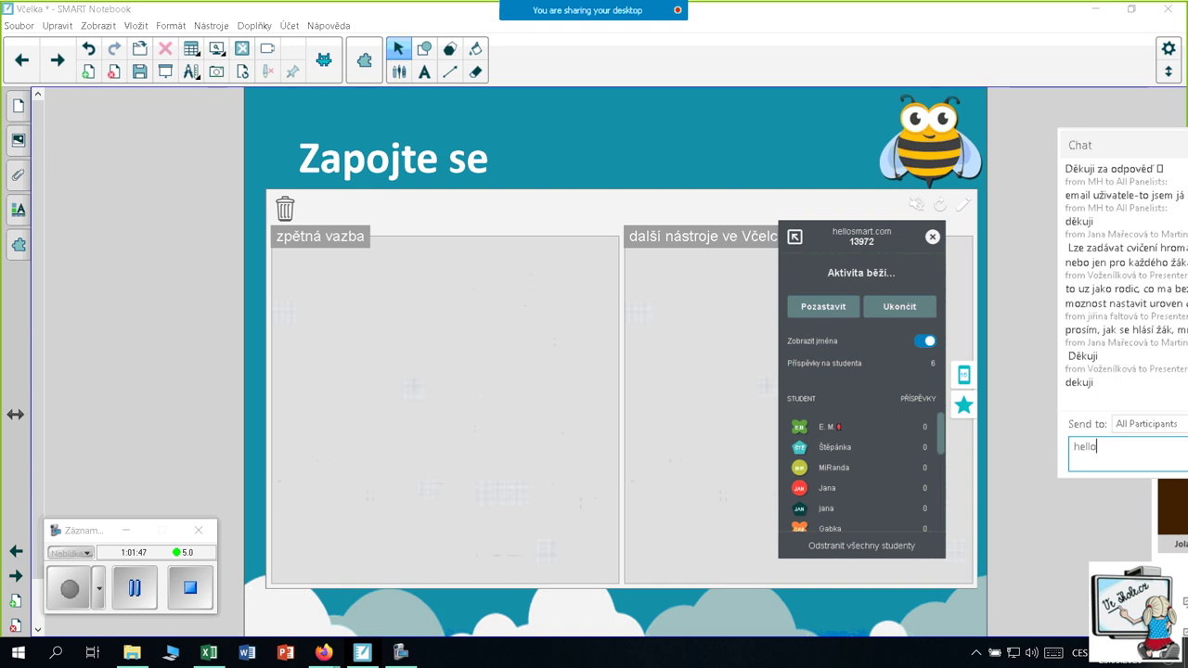
{"action": "type", "text": "smart"}
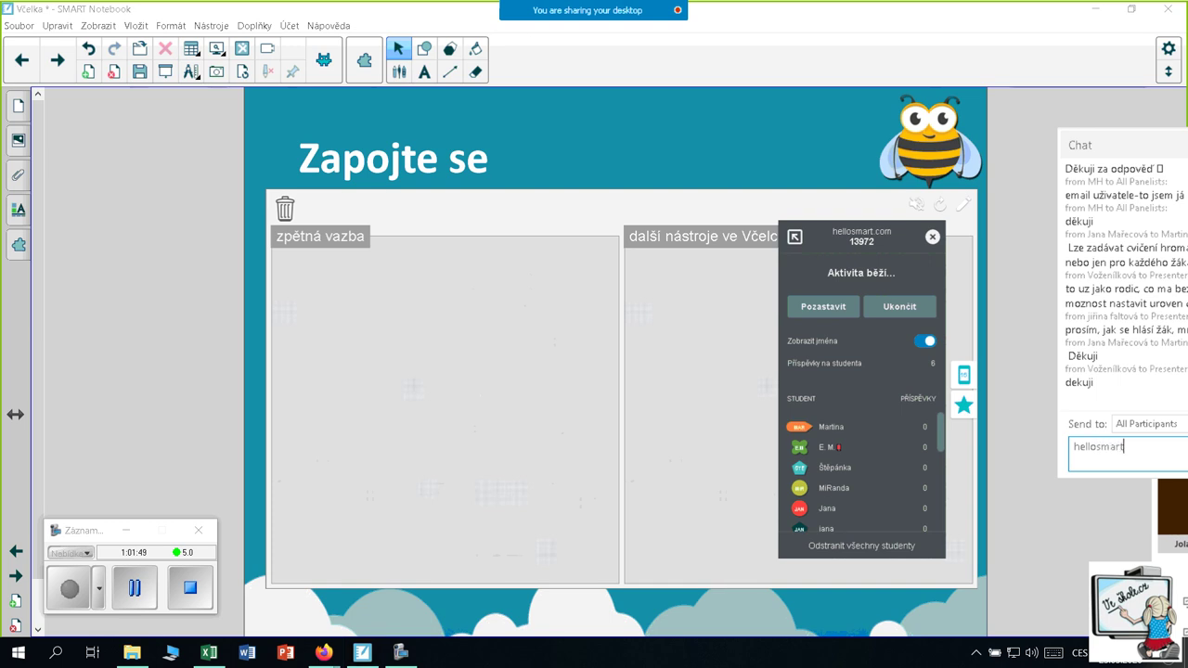
{"action": "type", "text": ".com"}
{"action": "key", "text": "Return"}
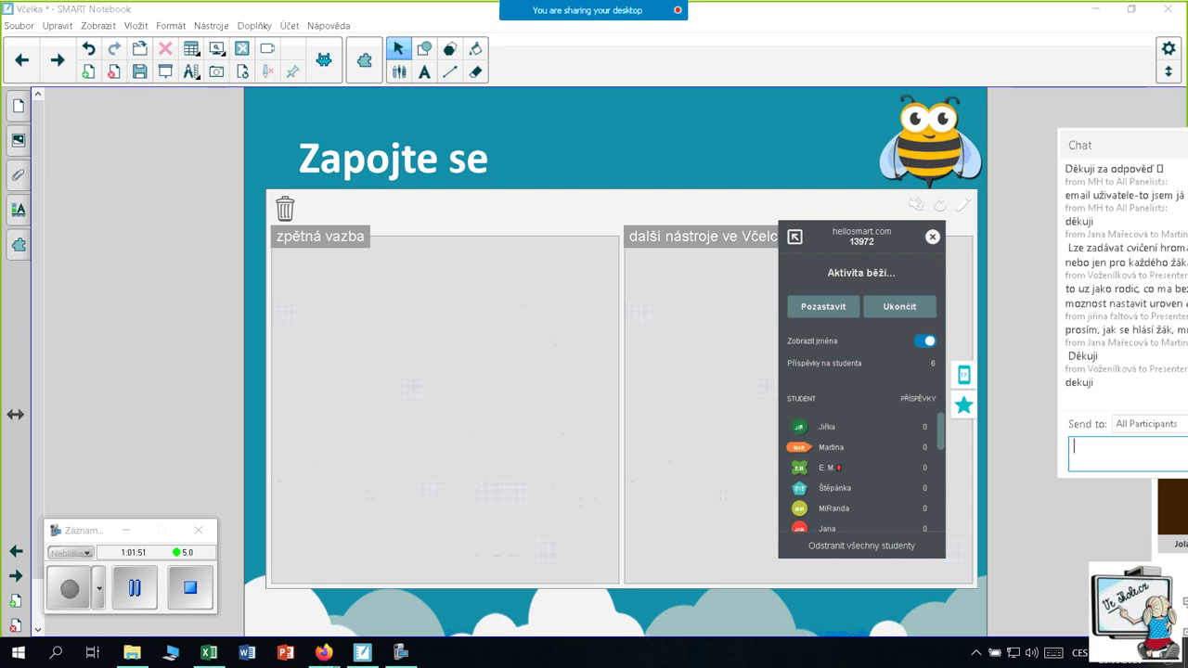
{"action": "type", "text": "Joln as "}
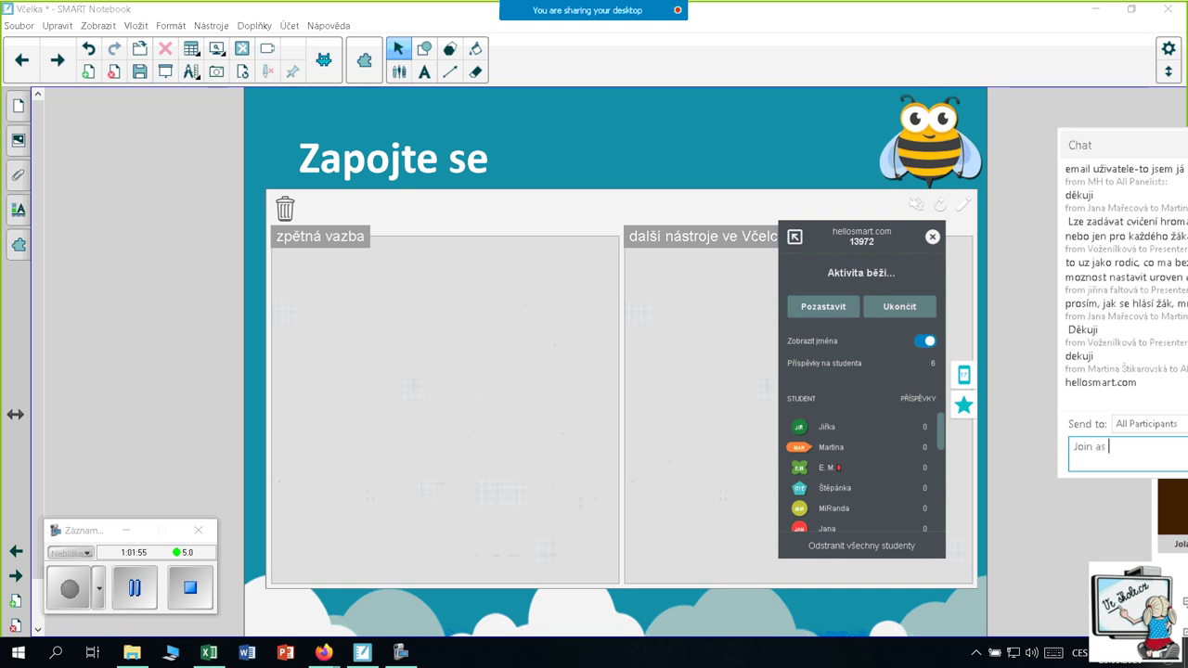
{"action": "type", "text": "a guest"}
{"action": "key", "text": "Return"}
{"action": "type", "text": "13972"}
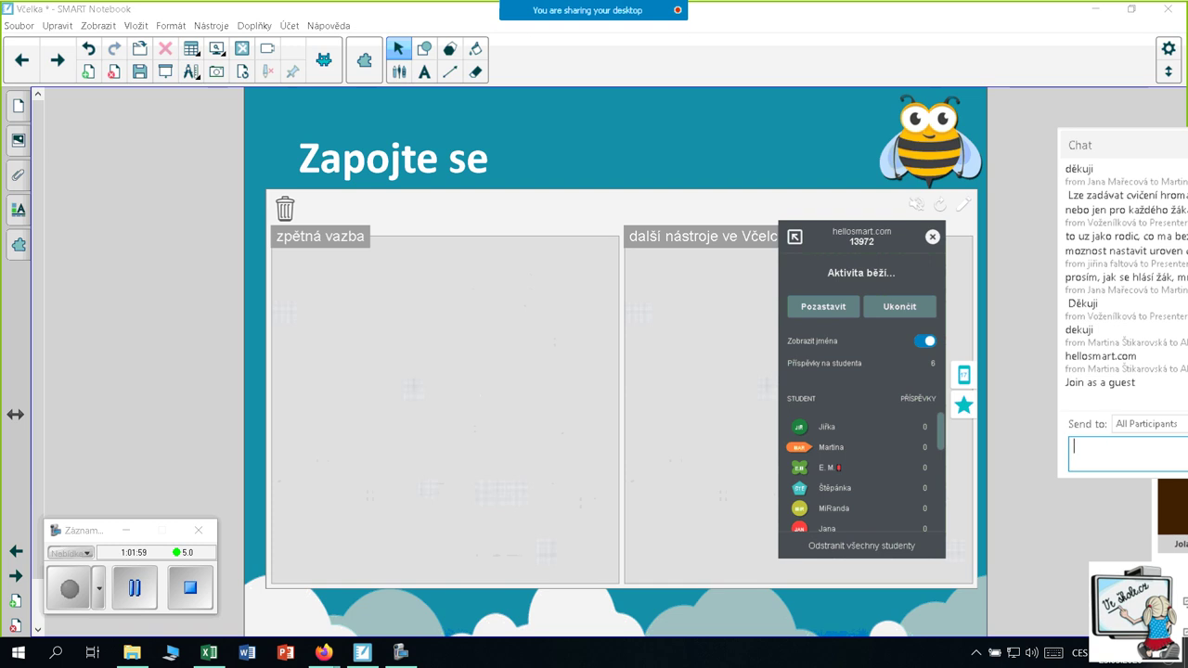
{"action": "key", "text": "Return"}
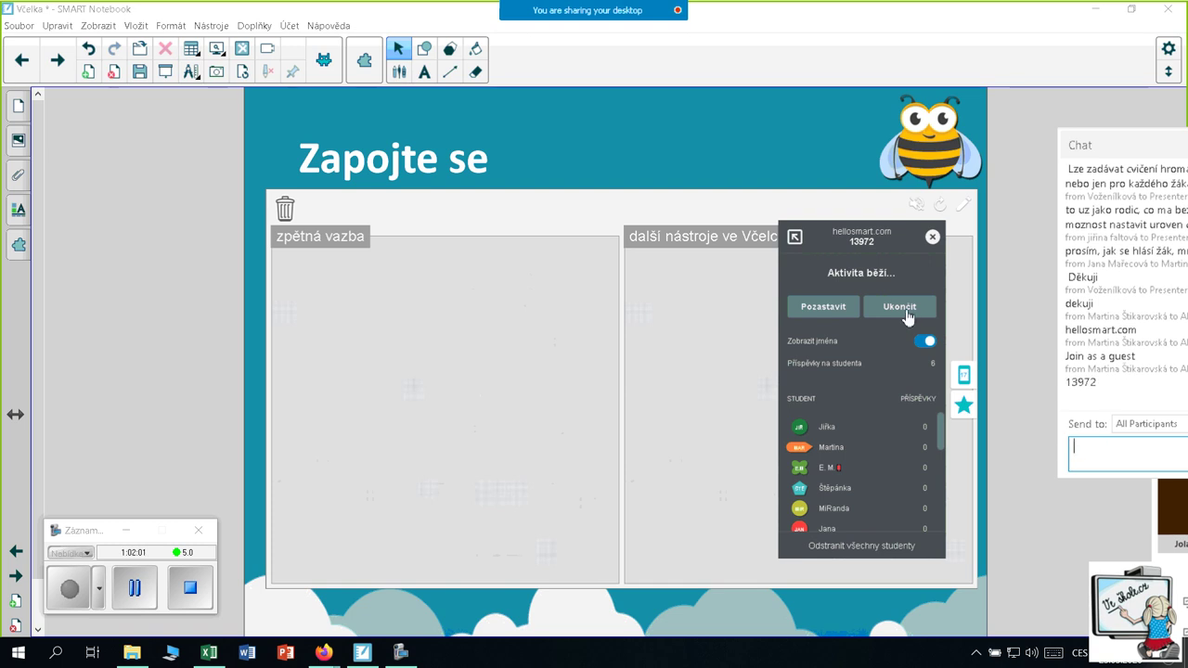